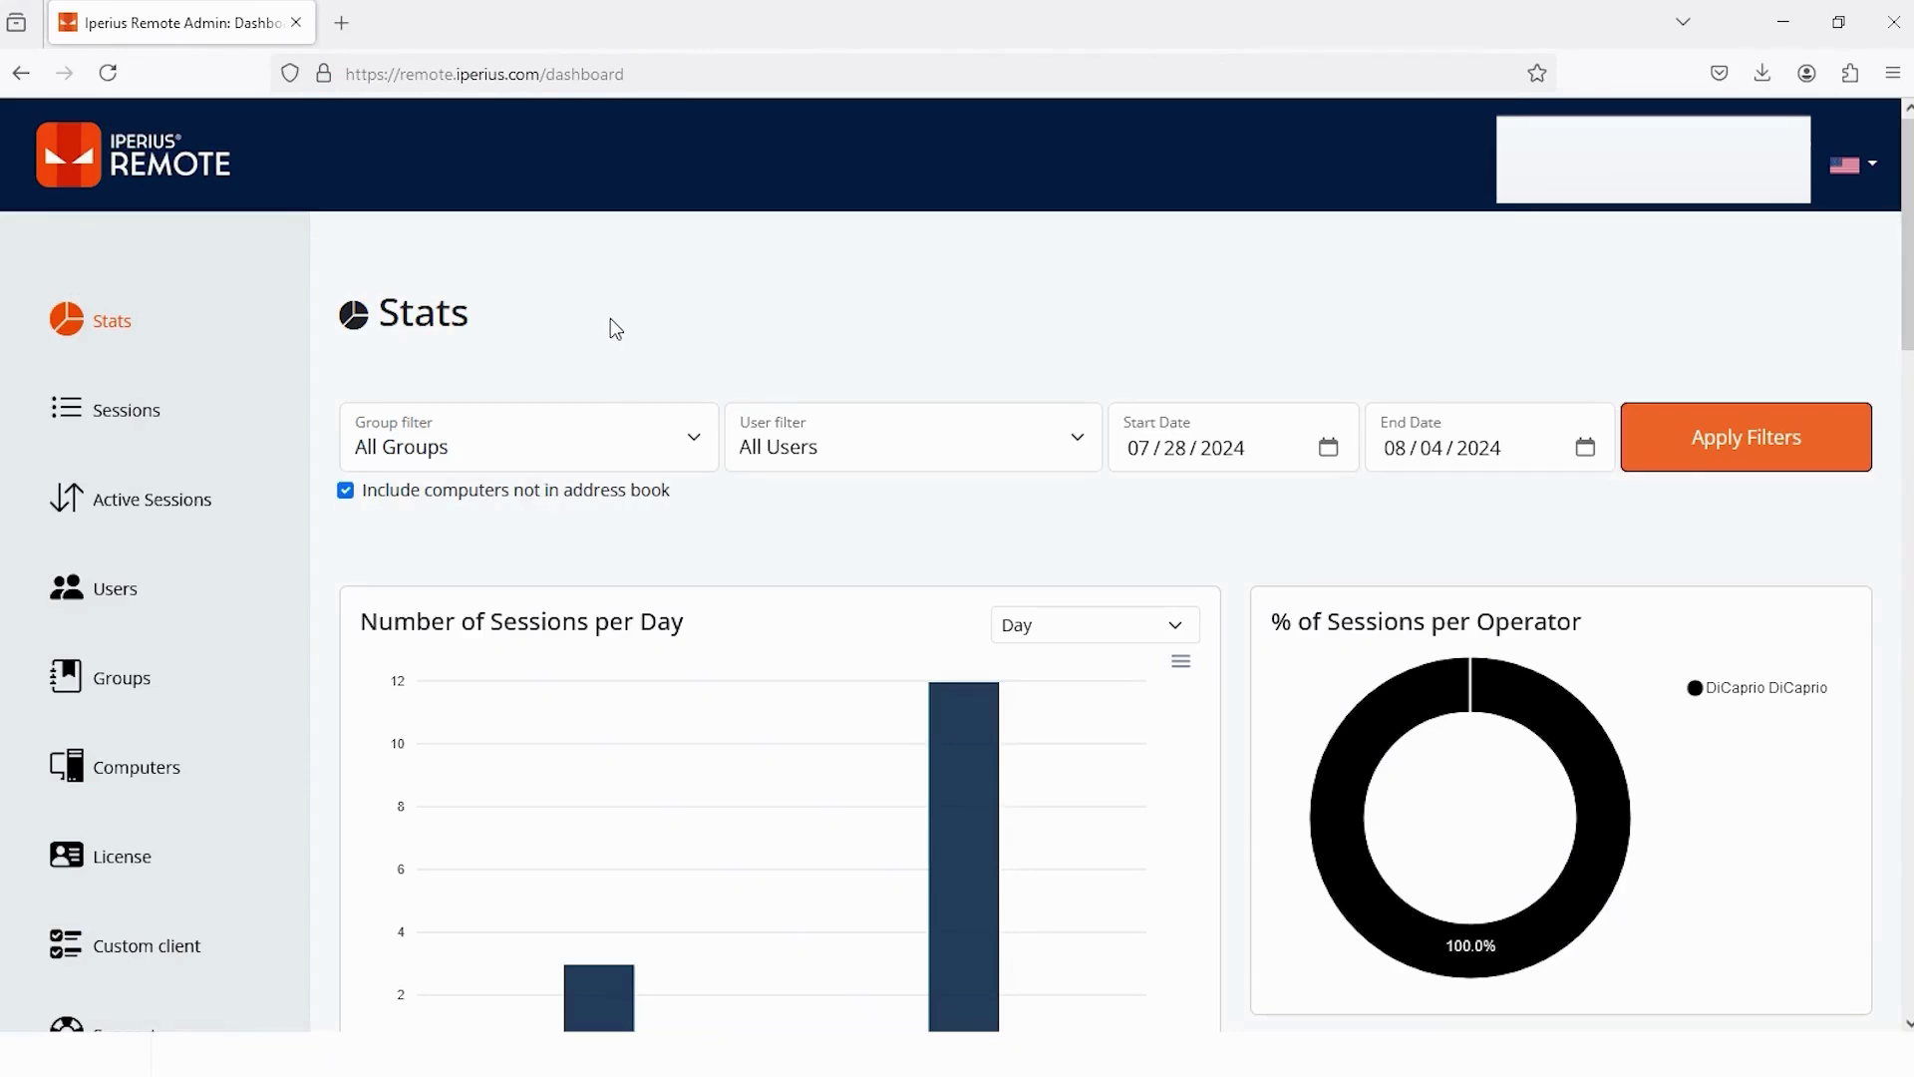
# - Switch the sessions chart from Day to Month, leaving a single 2024-08 bar
pyautogui.scroll(-3, 616, 329)
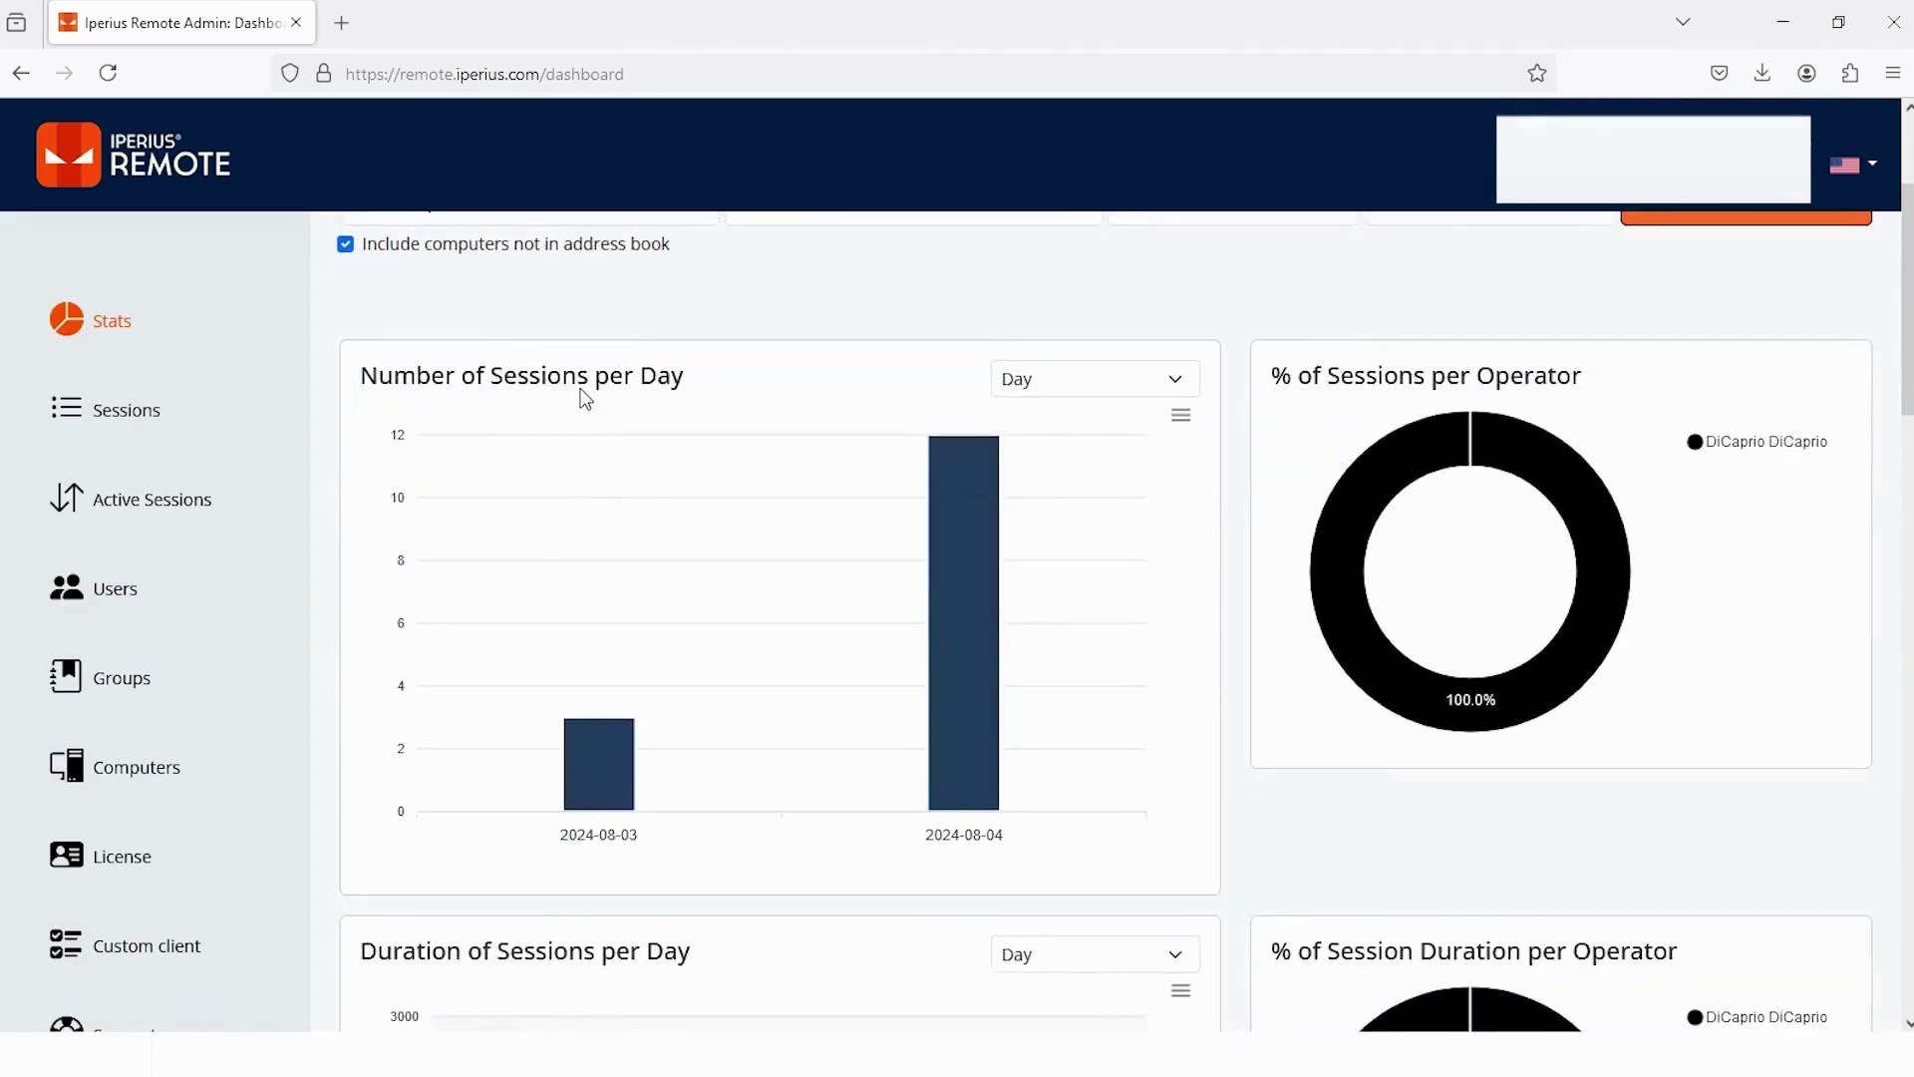
pyautogui.click(1180, 385)
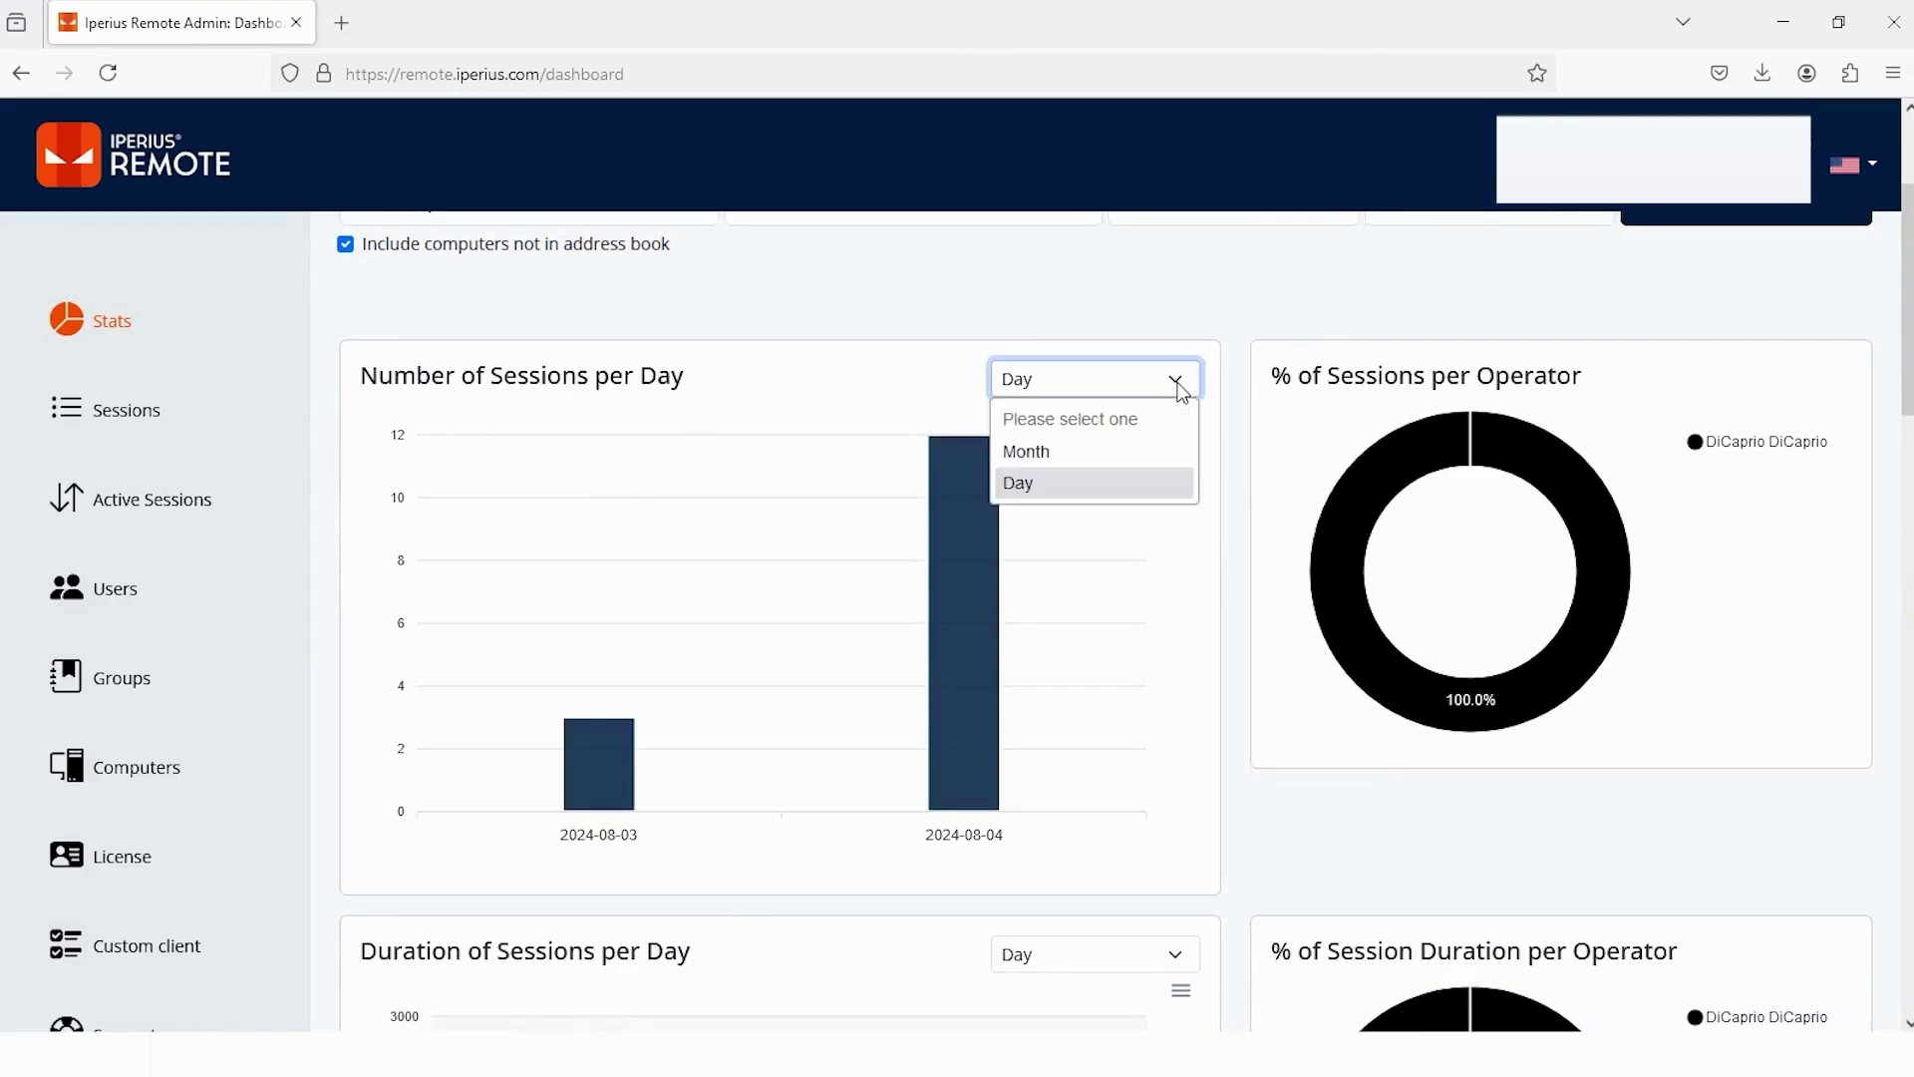
pyautogui.click(1072, 454)
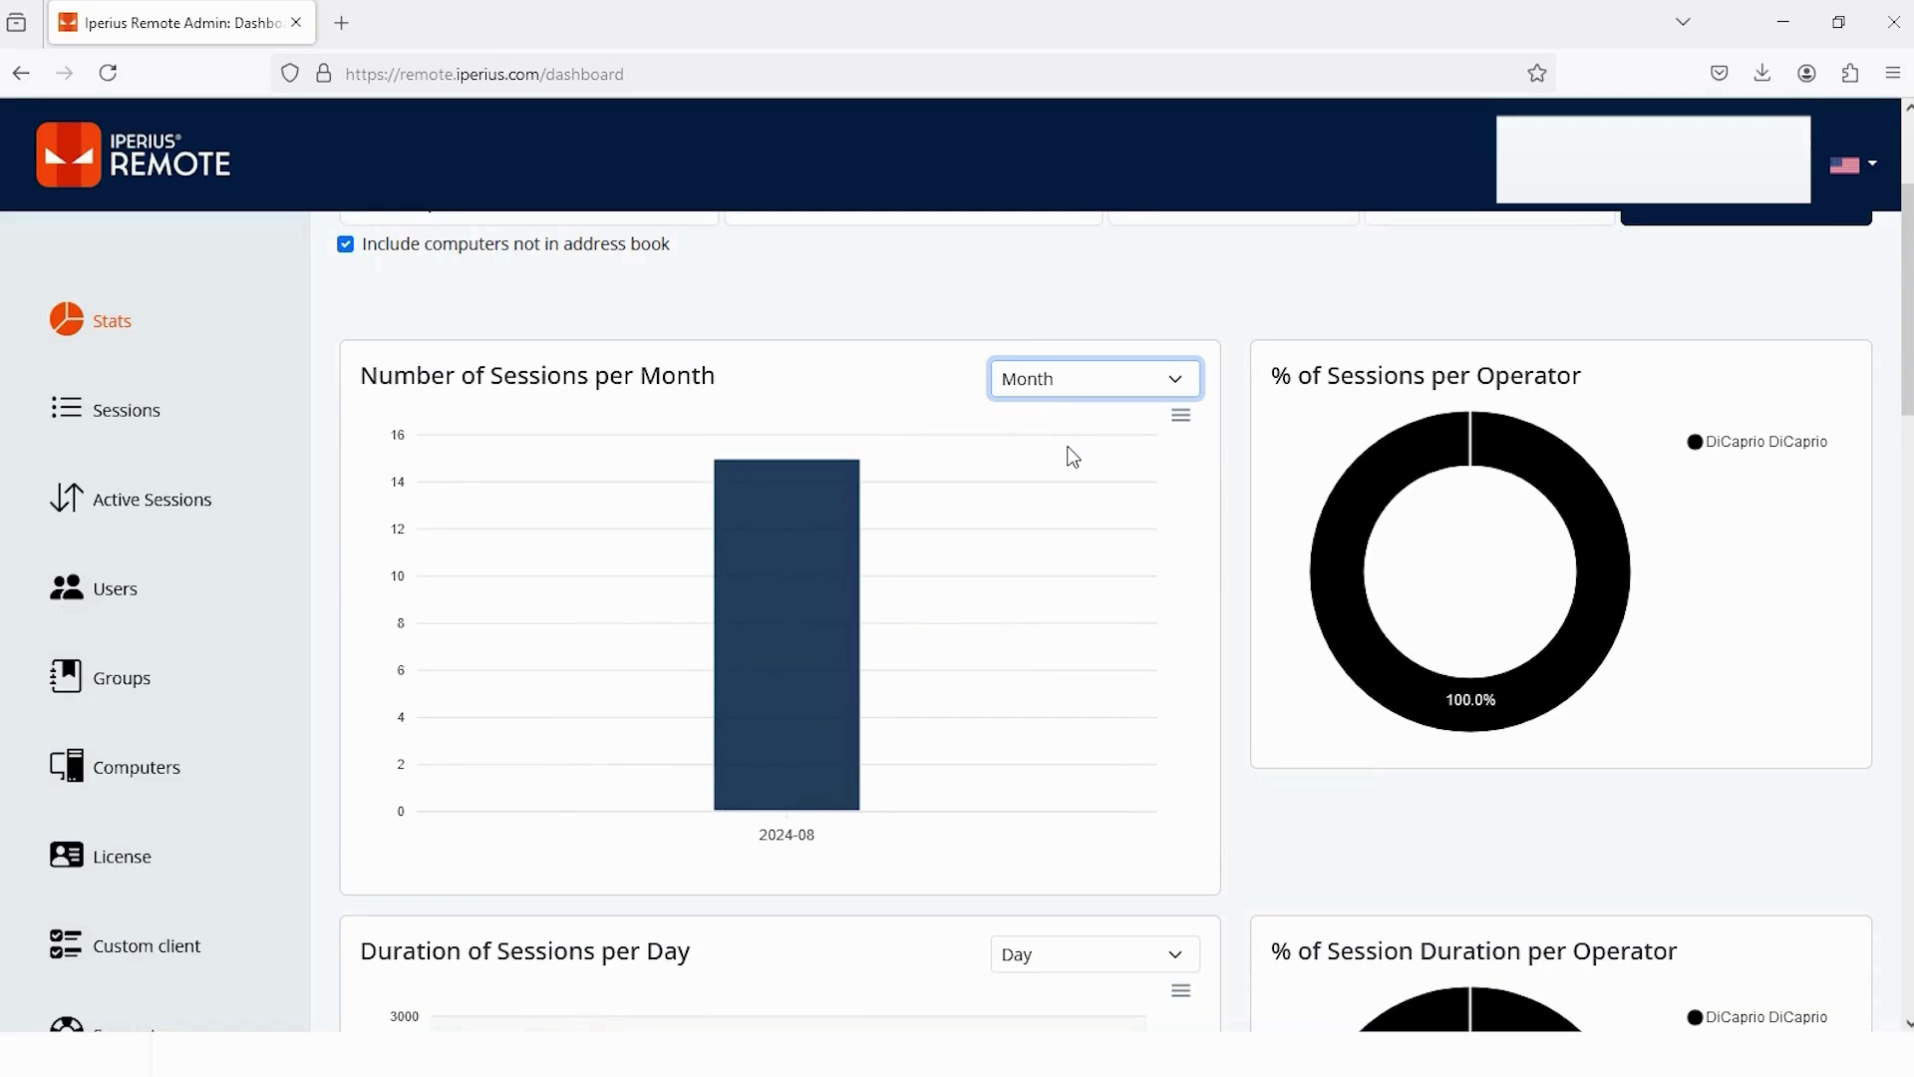
pyautogui.scroll(-5, 1072, 457)
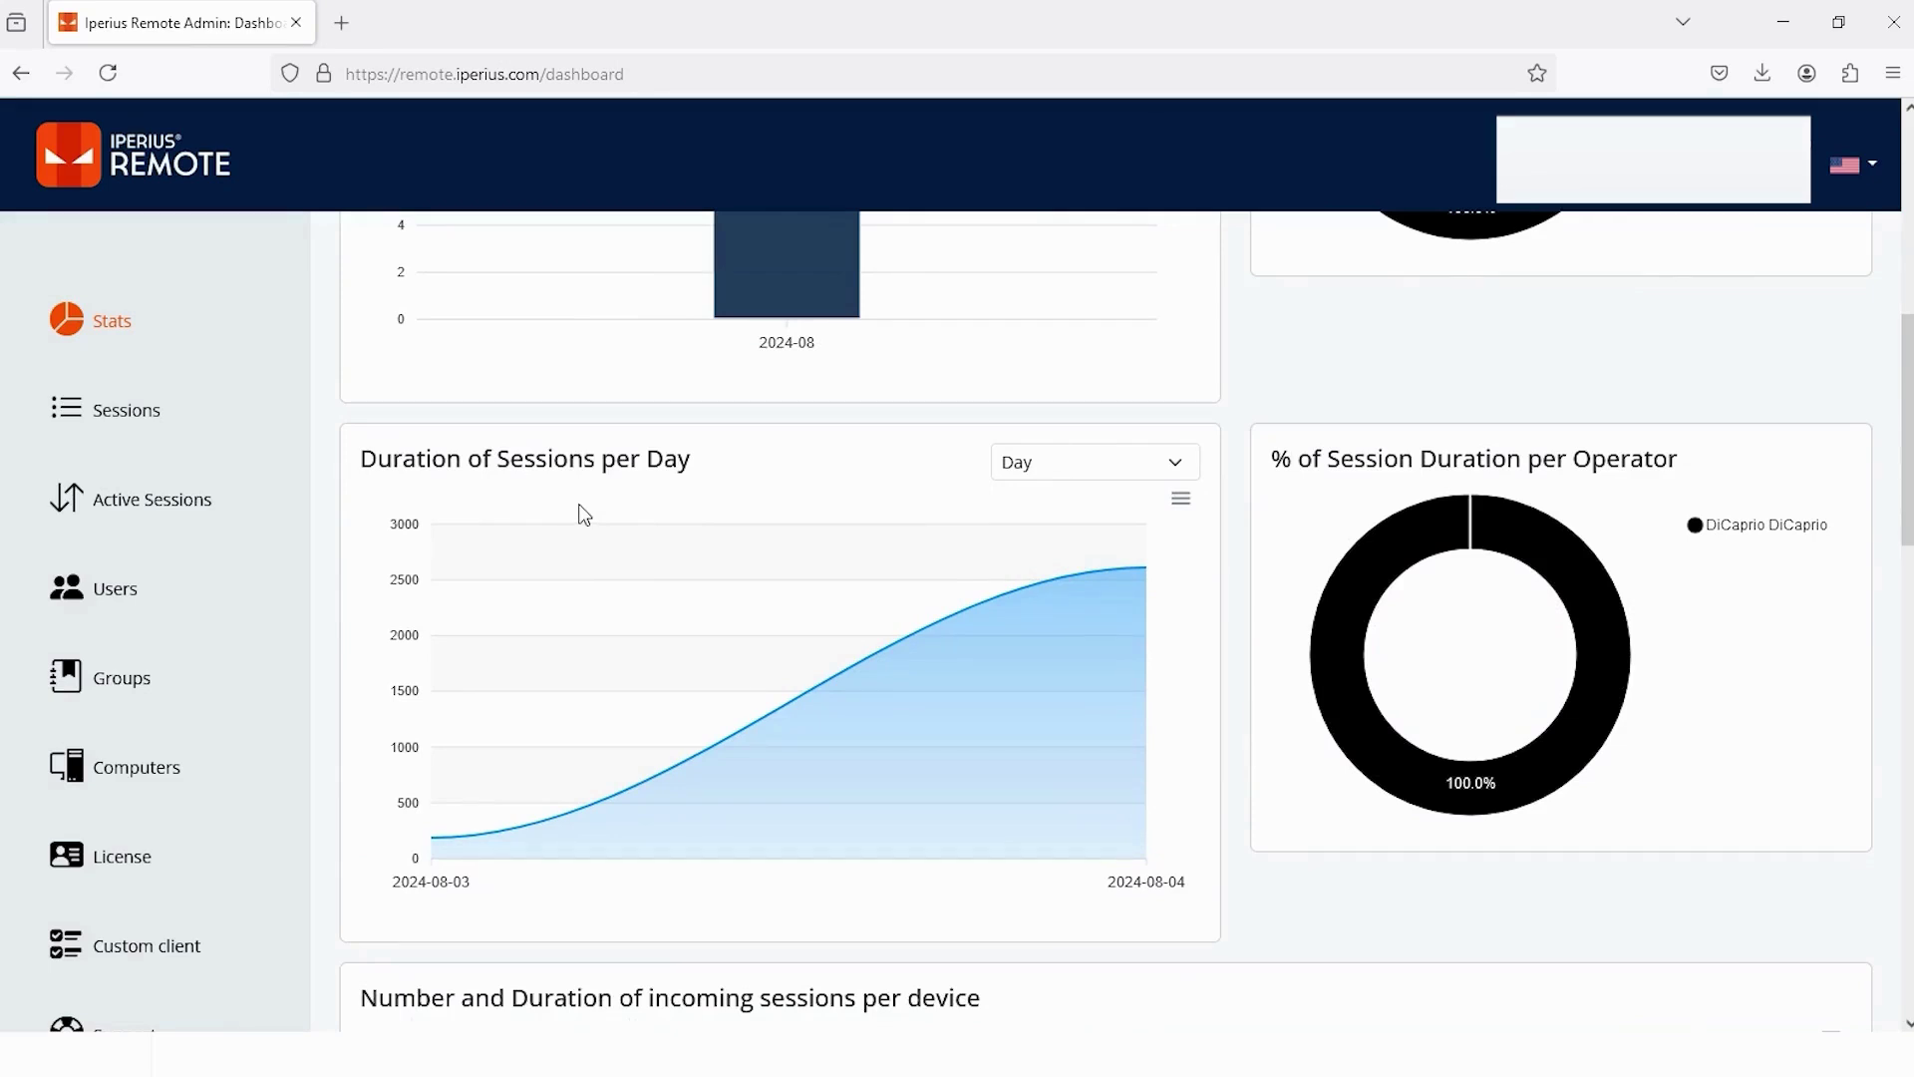
pyautogui.scroll(-6, 585, 515)
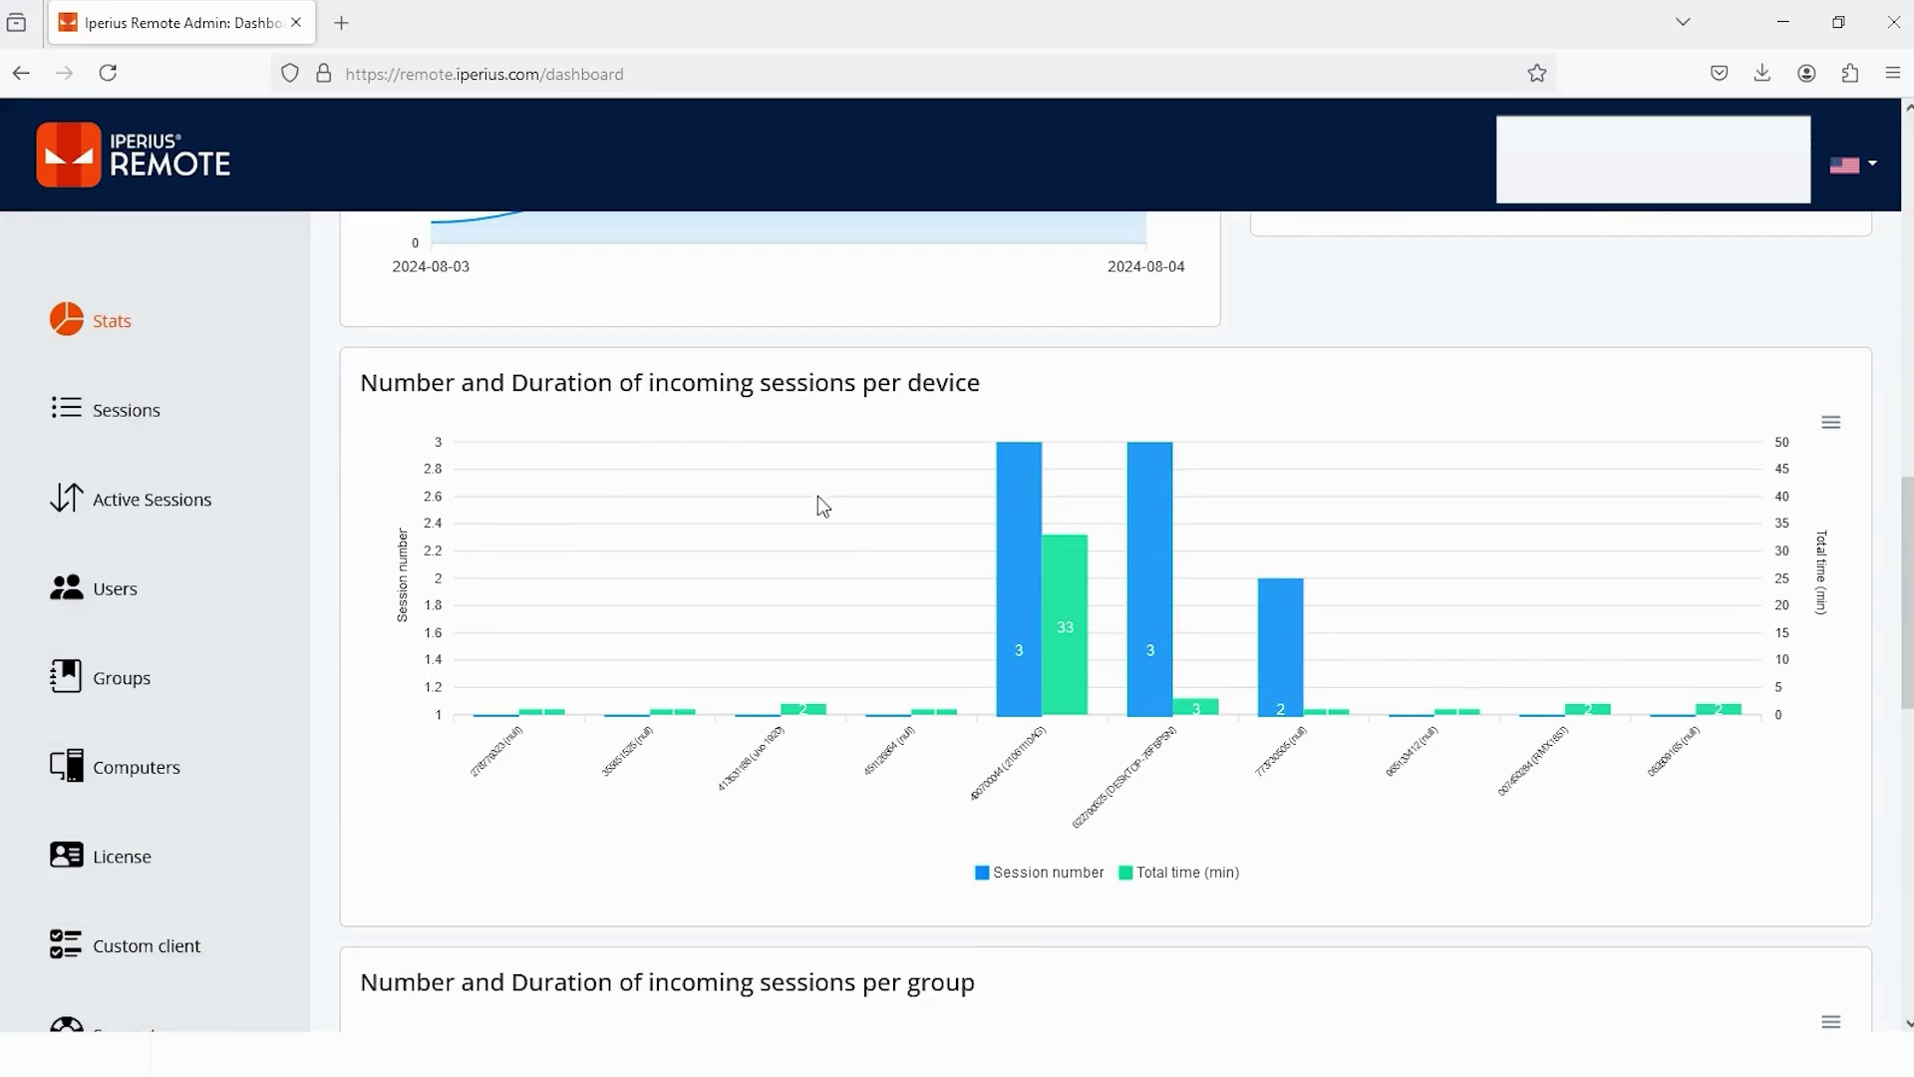
pyautogui.moveTo(1070, 685)
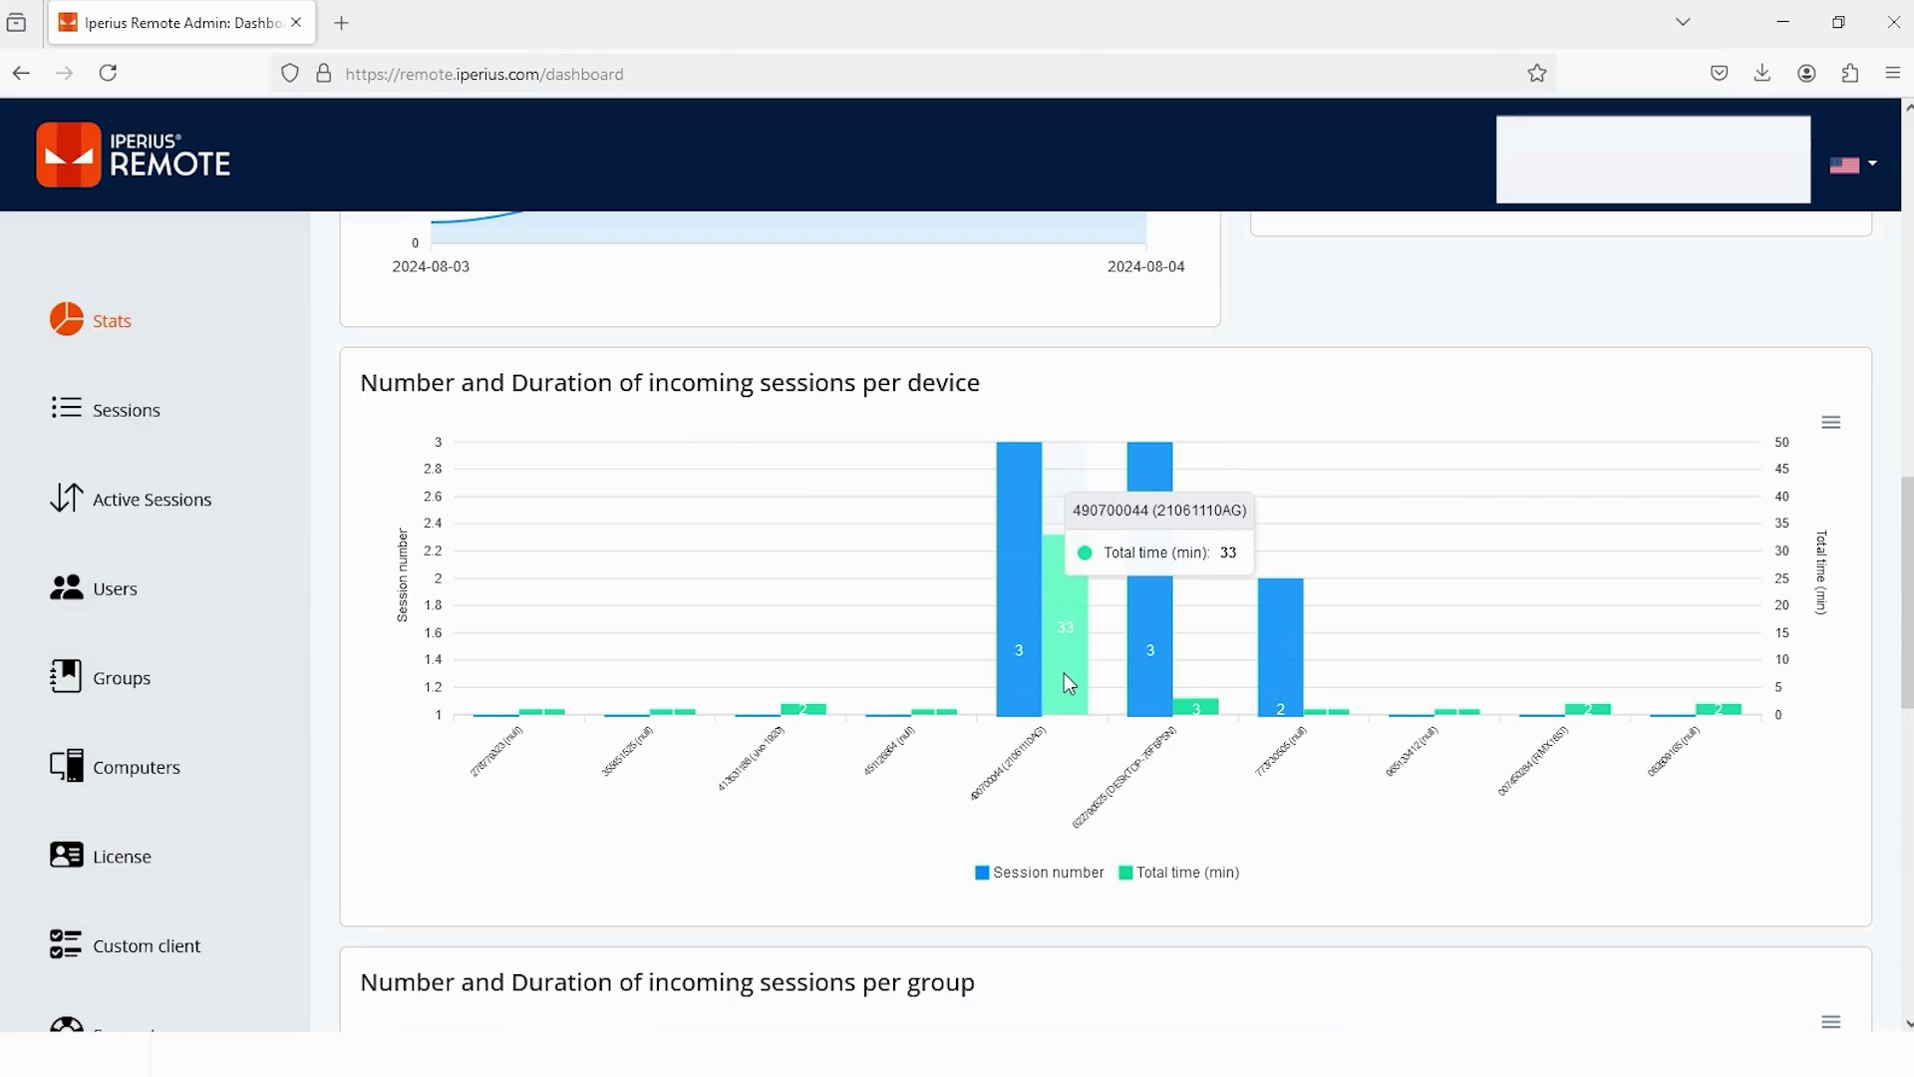
pyautogui.scroll(-6, 1066, 684)
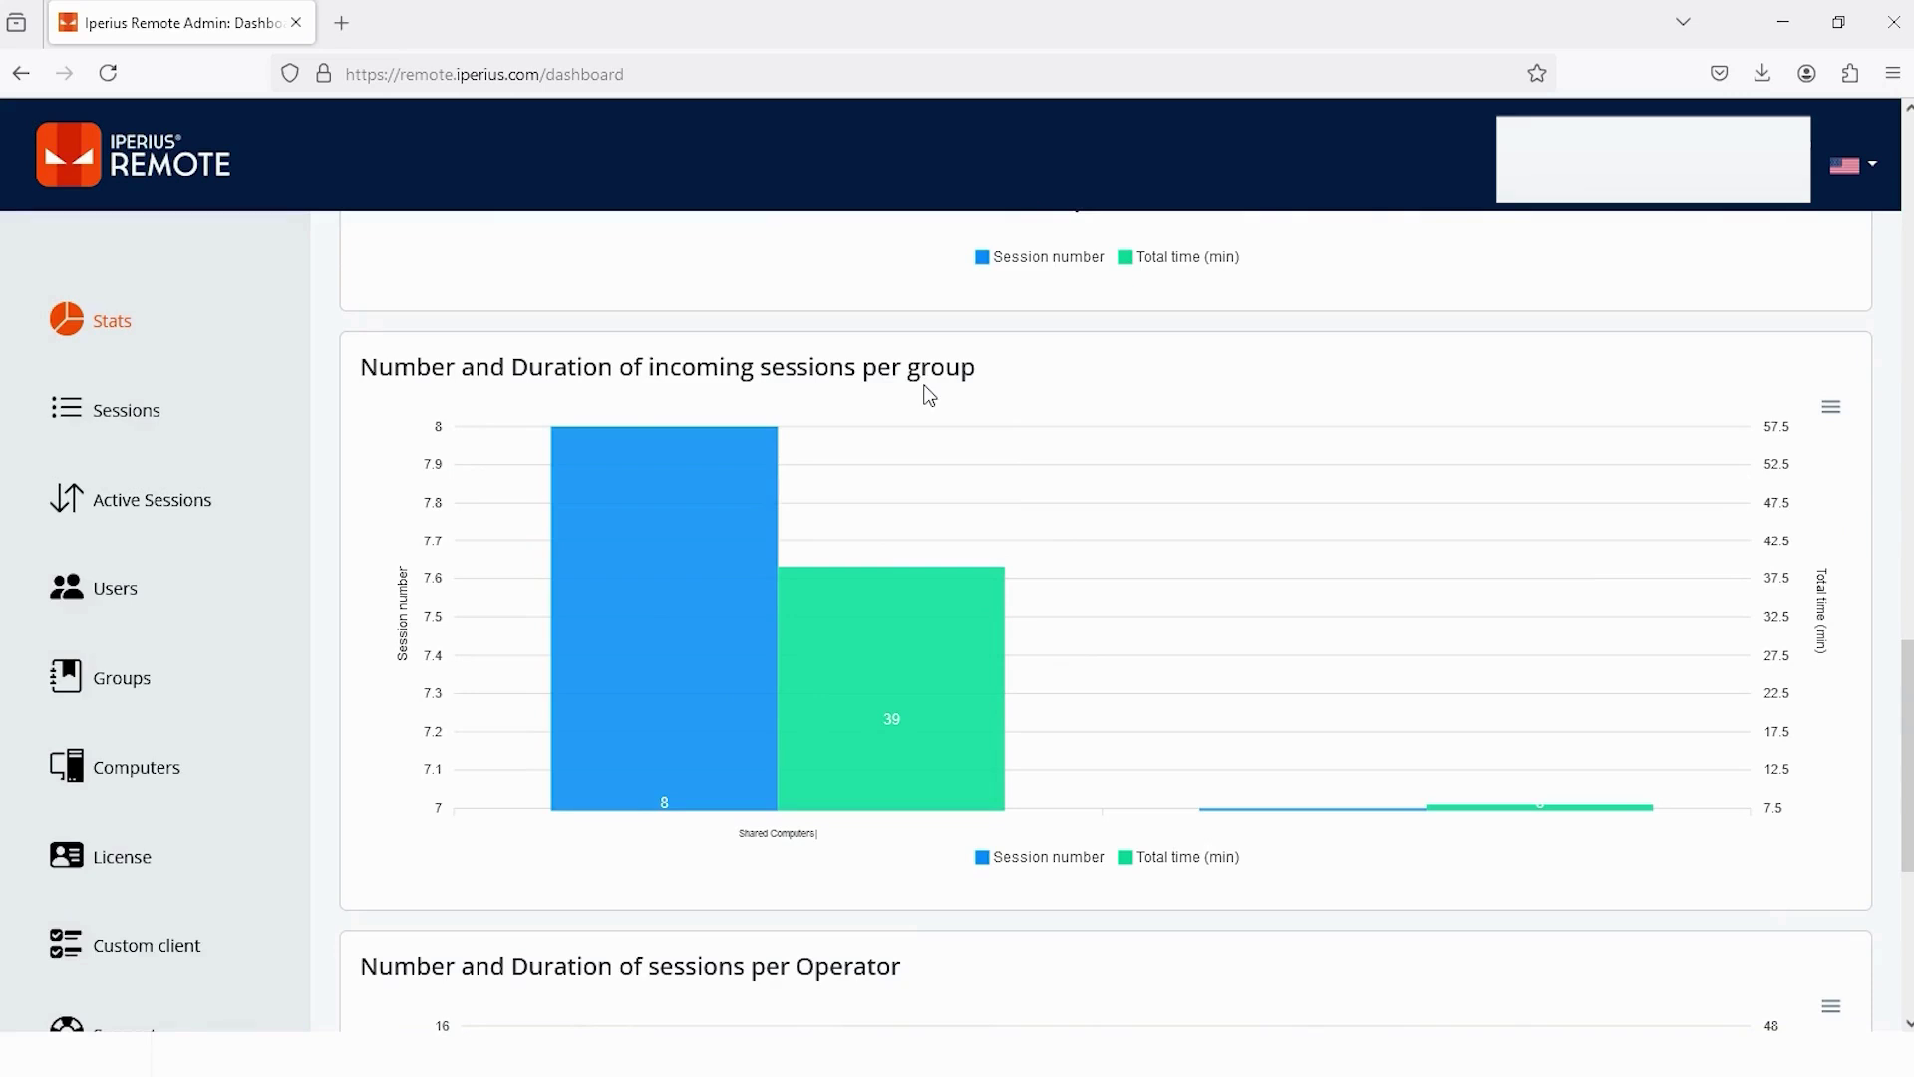
pyautogui.moveTo(908, 648)
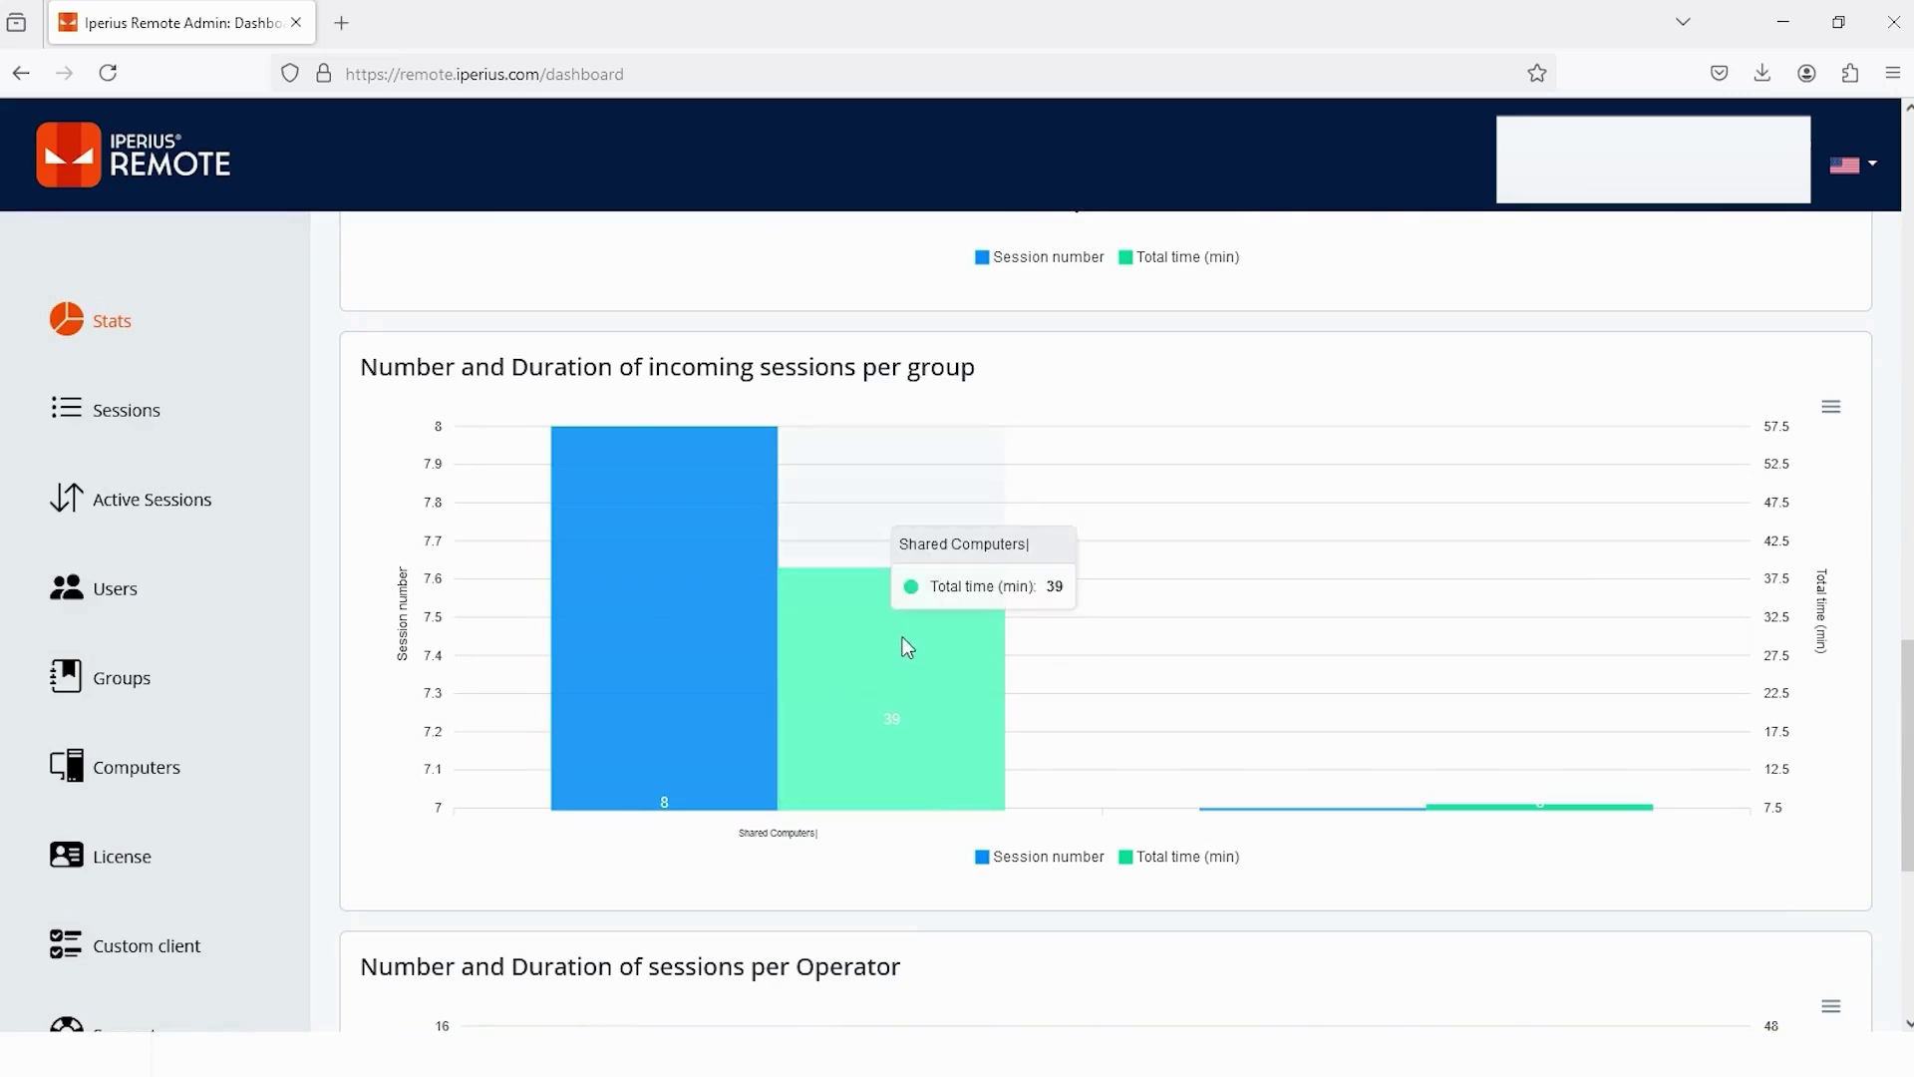
pyautogui.scroll(-5, 907, 646)
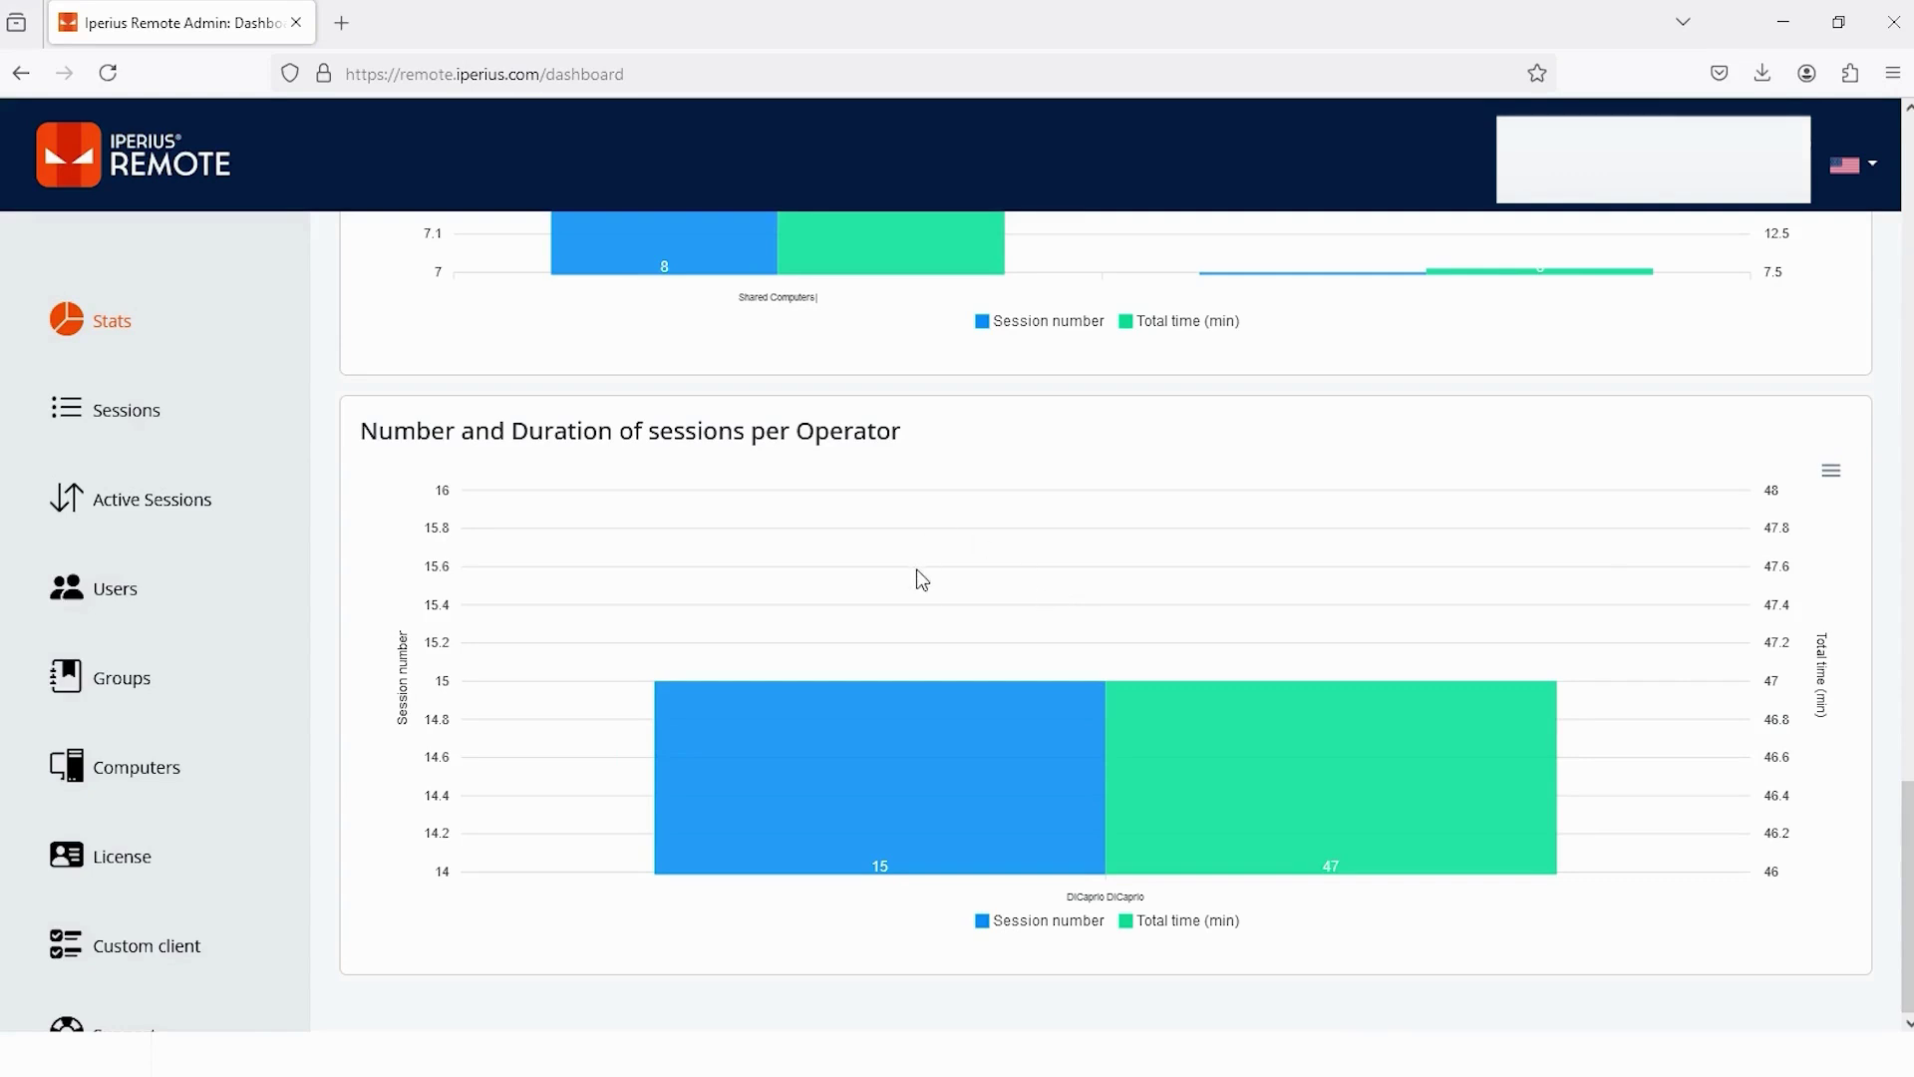
pyautogui.scroll(10, 922, 579)
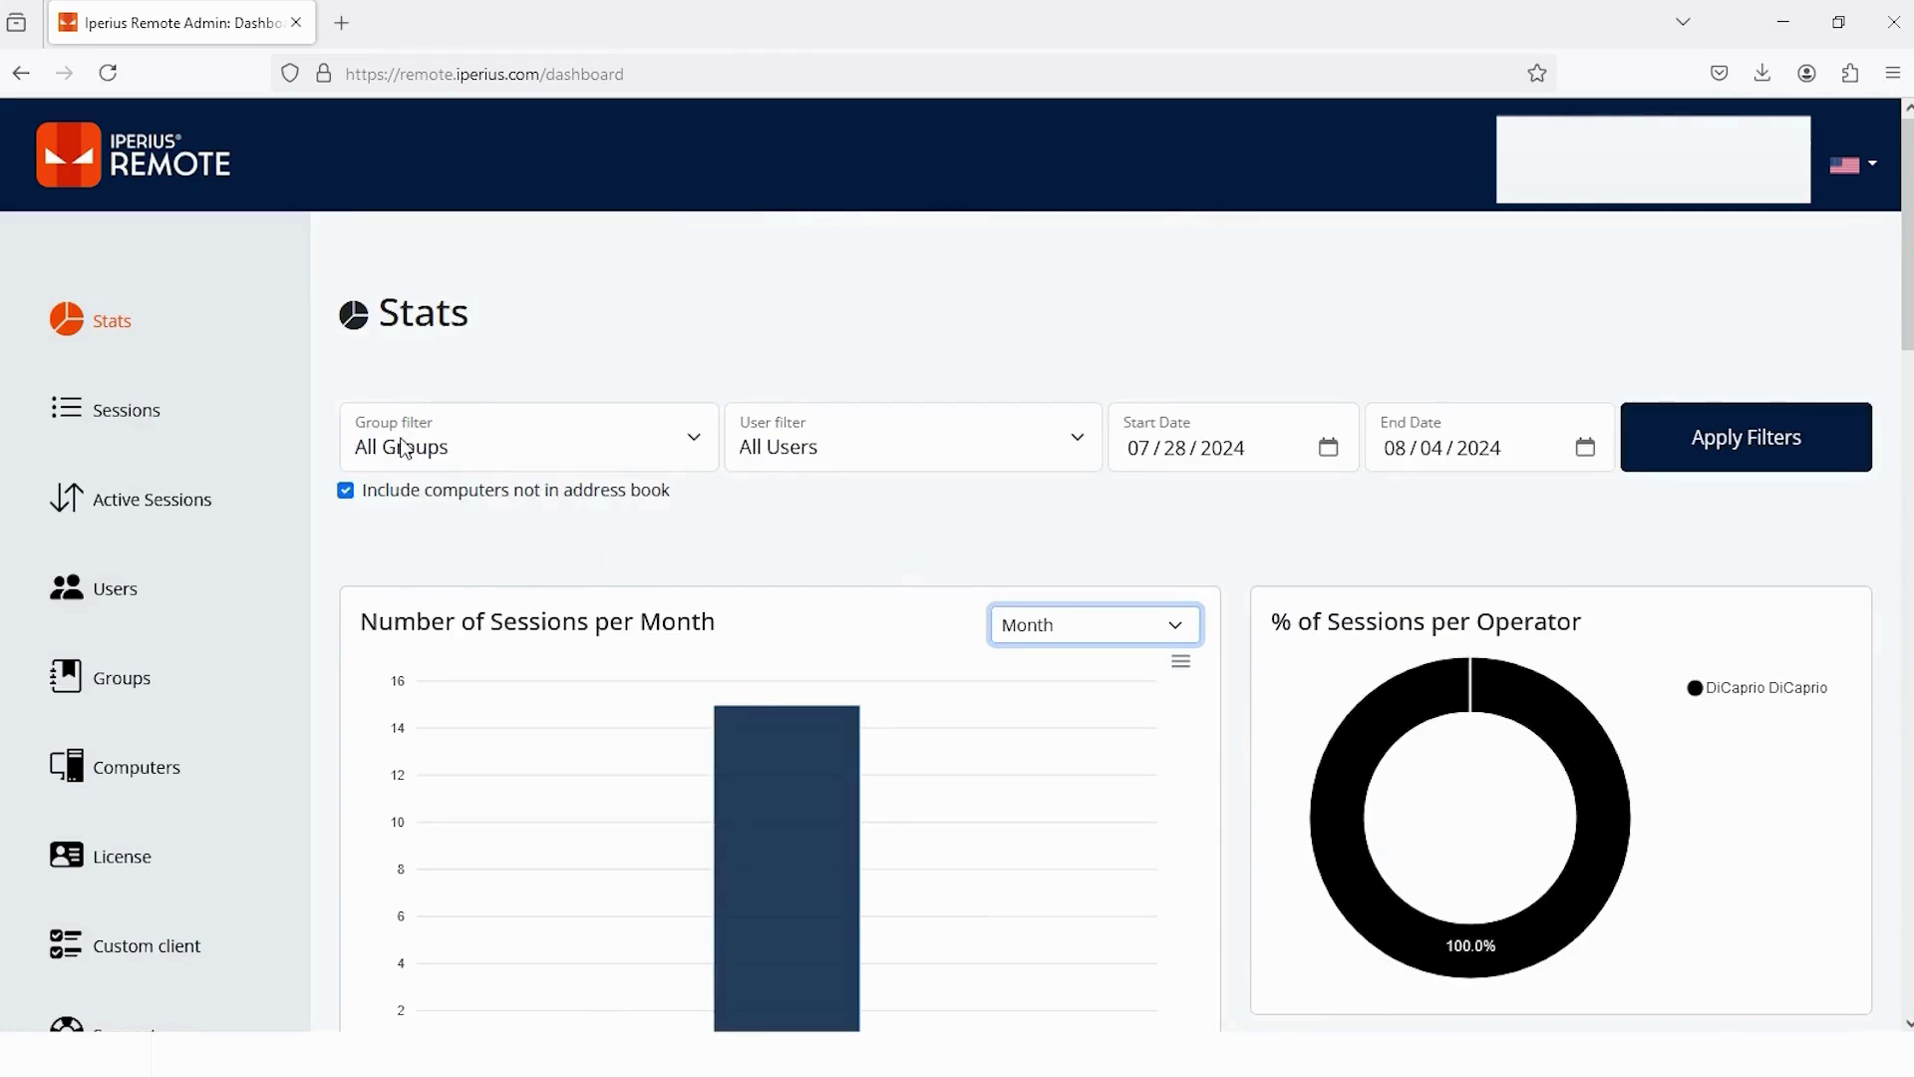
# - Filter the Stats charts to the Shared Computers group and the single operator, then review the results
pyautogui.click(695, 444)
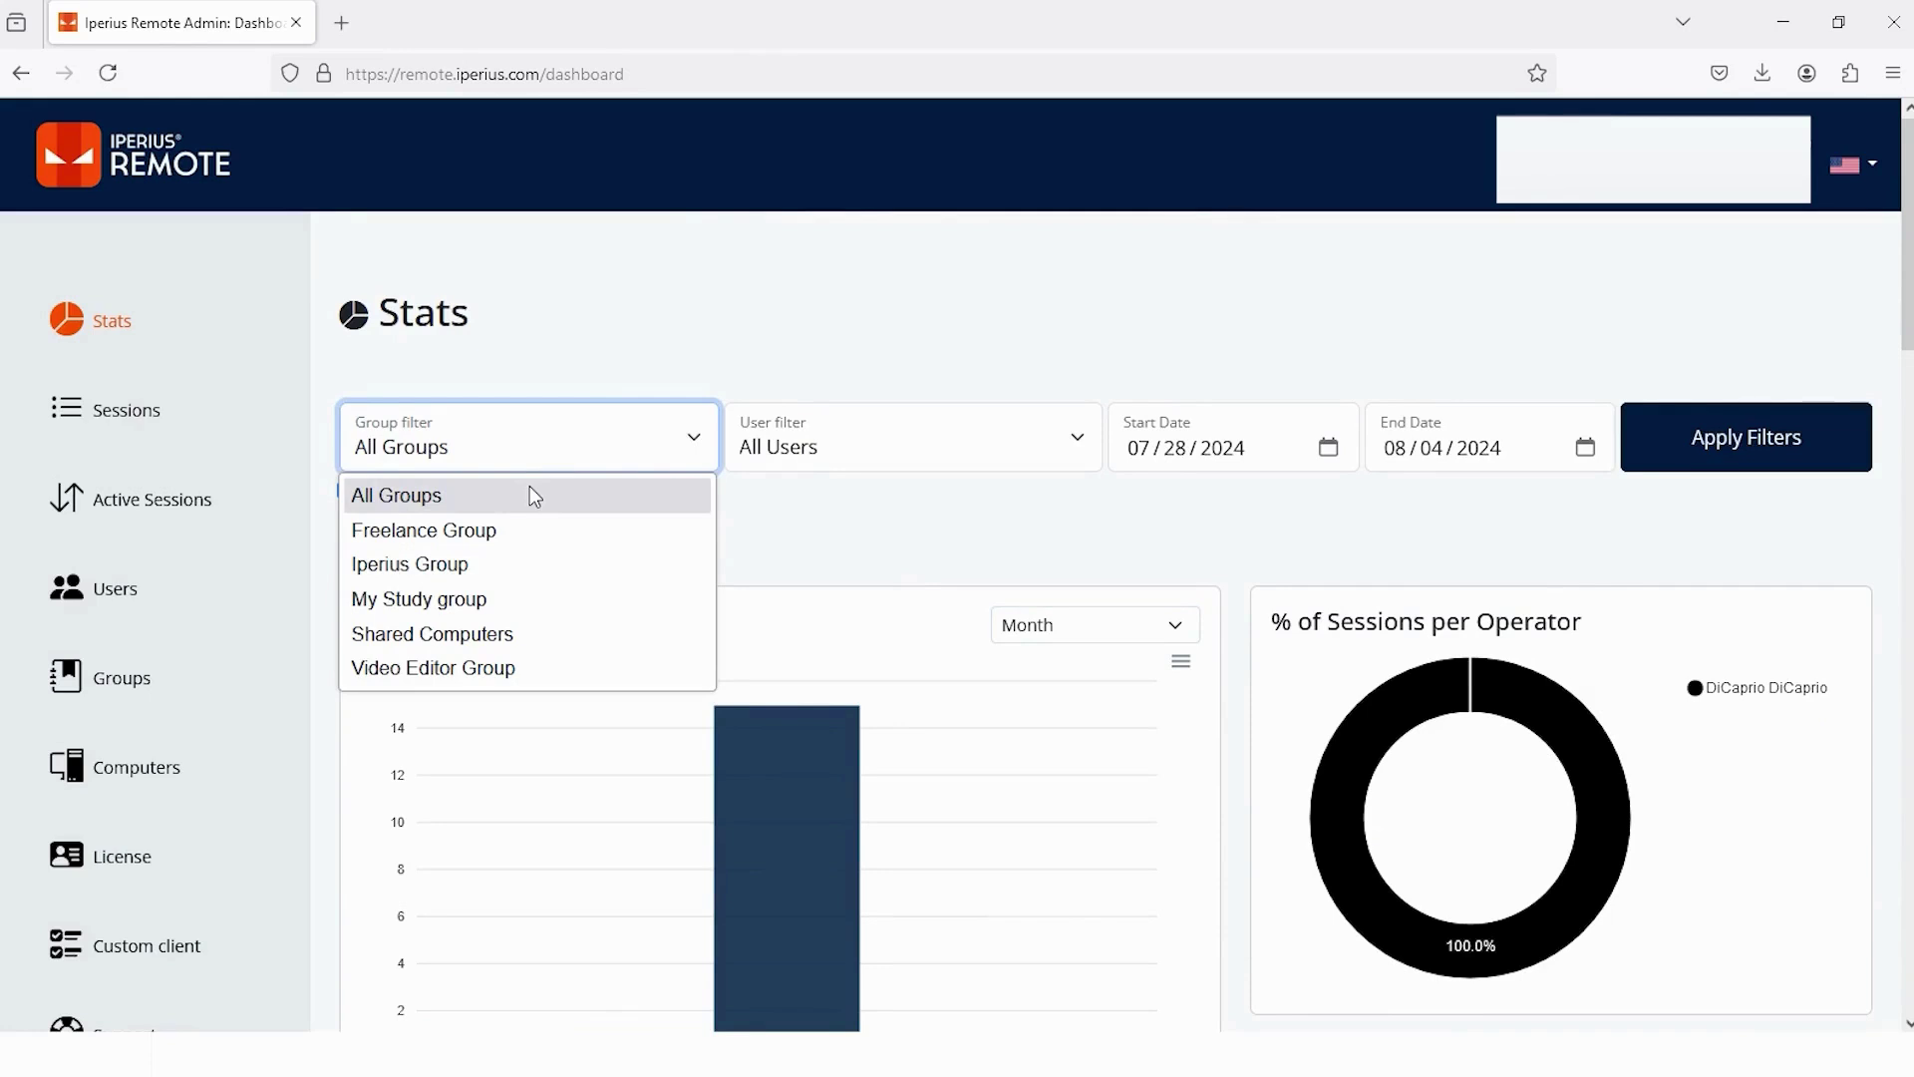
pyautogui.click(491, 636)
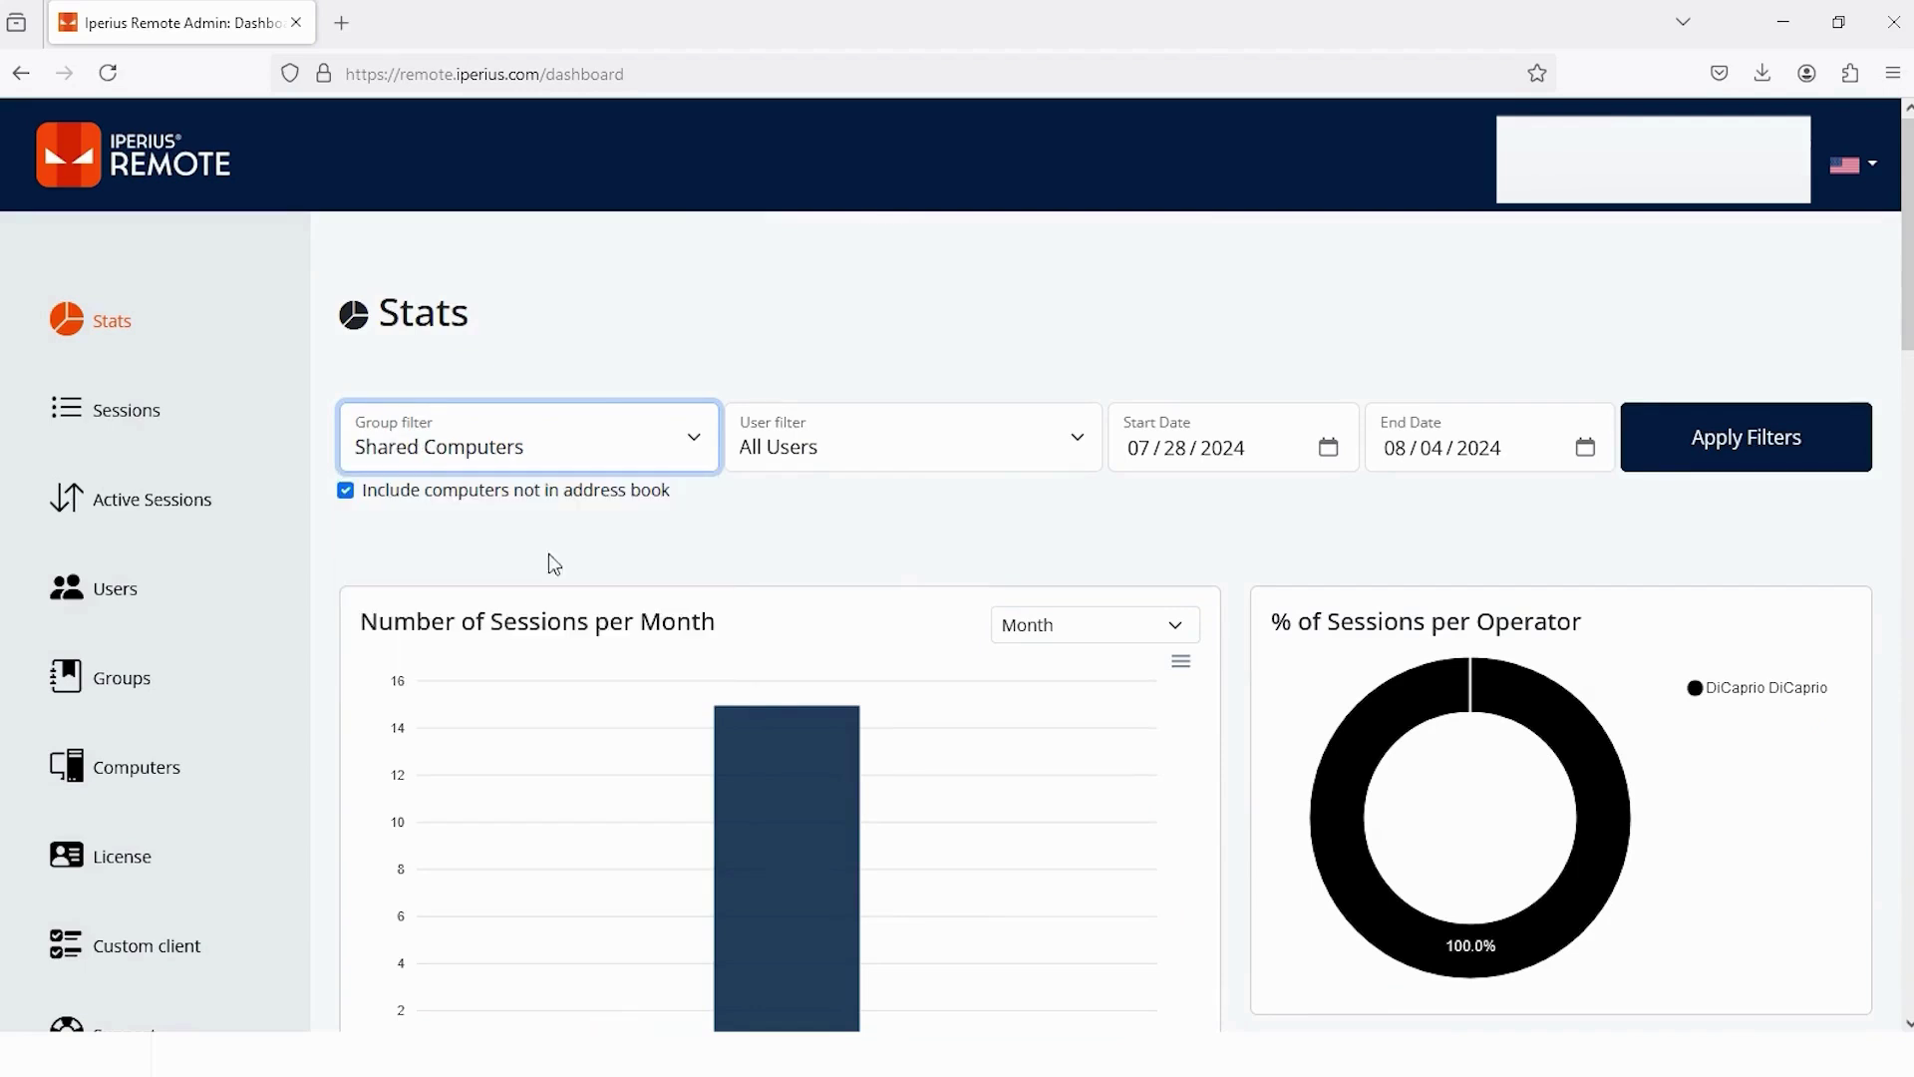
pyautogui.click(1079, 449)
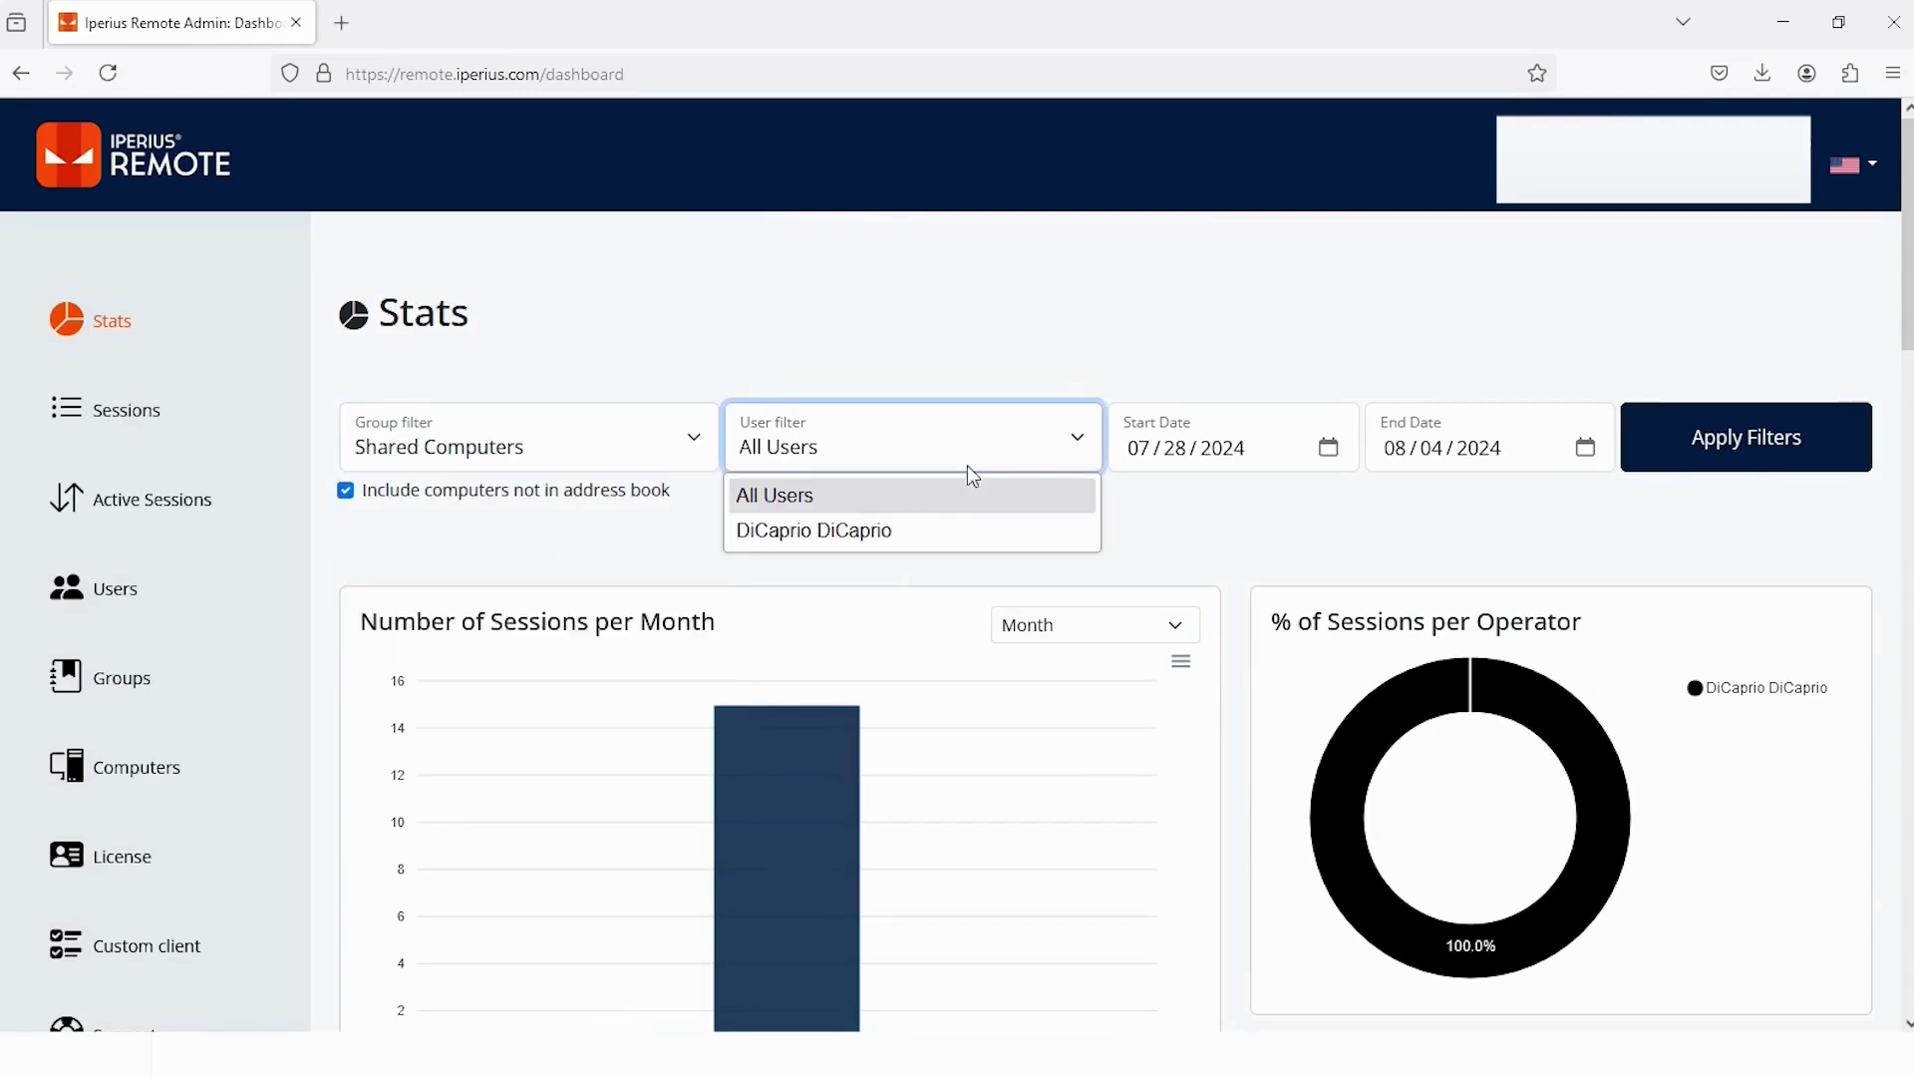
pyautogui.click(902, 530)
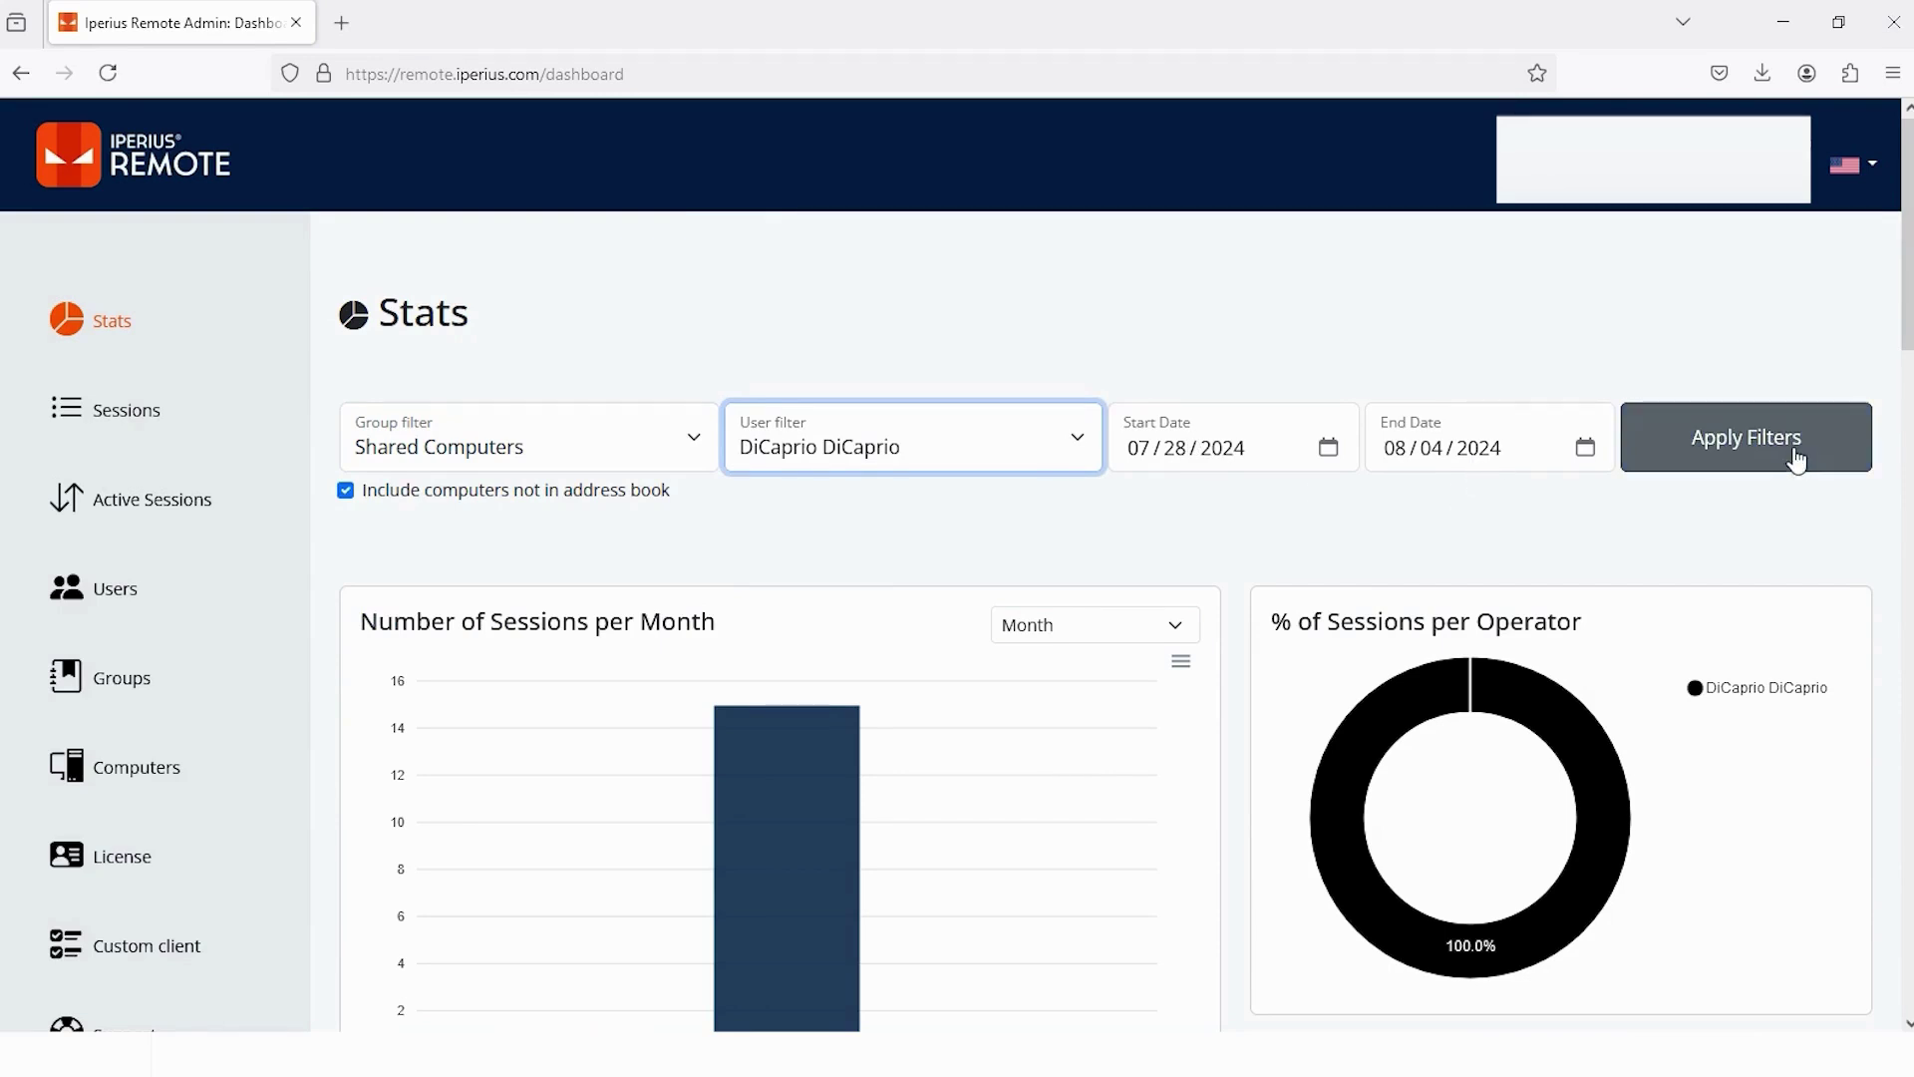
pyautogui.click(1798, 461)
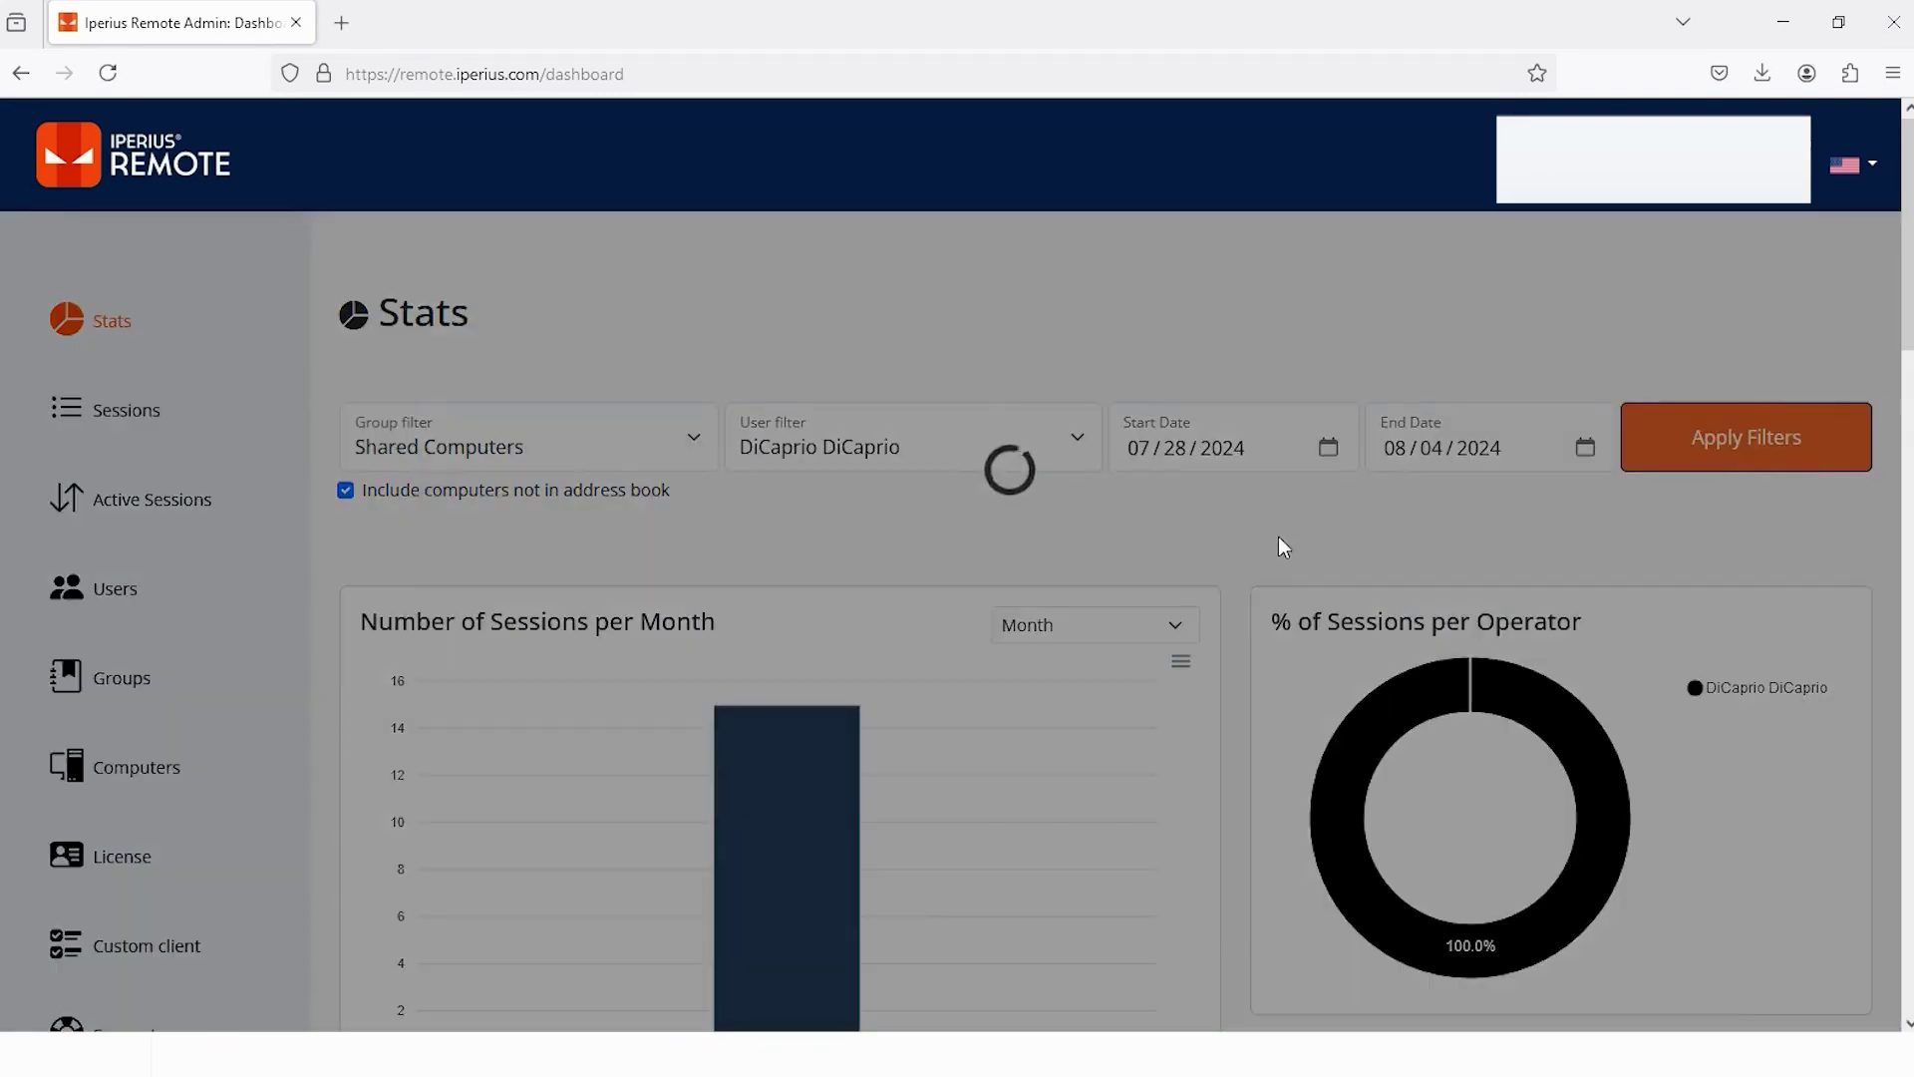
pyautogui.scroll(-2, 1104, 445)
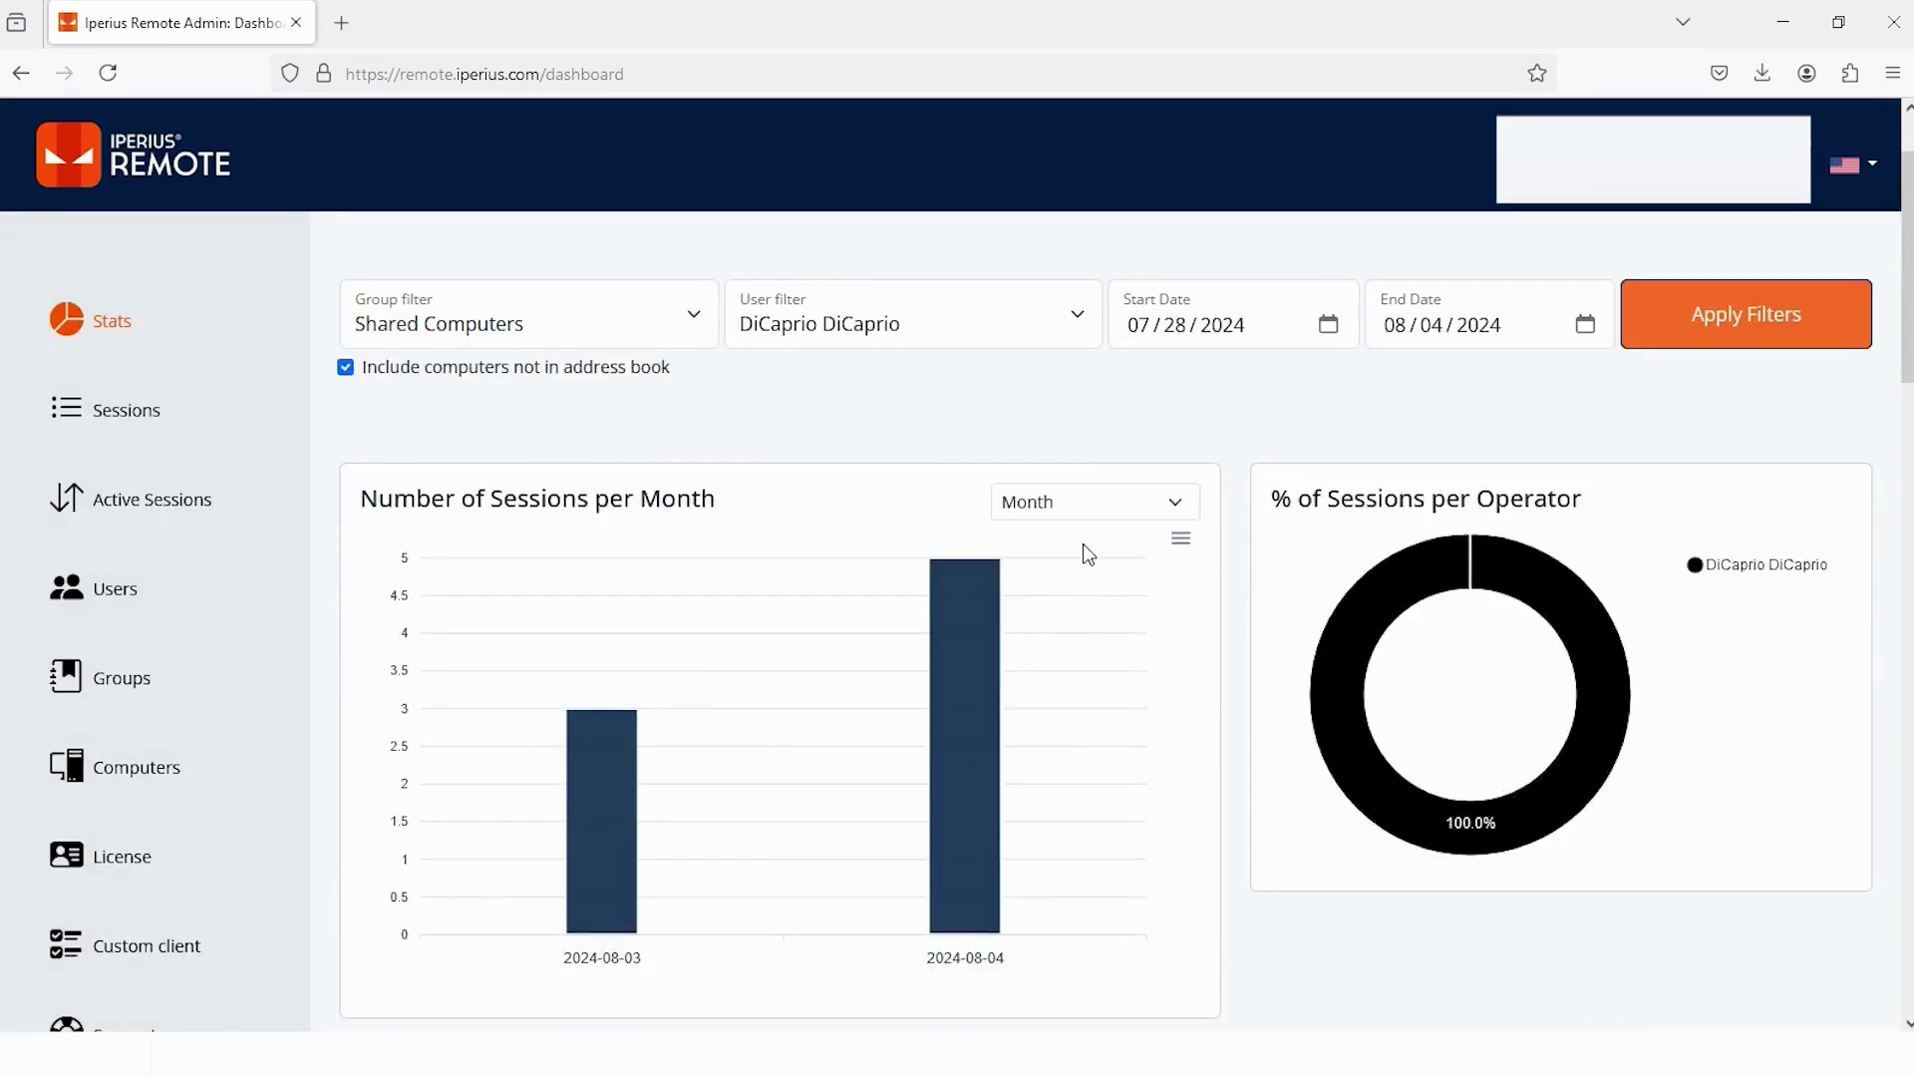
pyautogui.scroll(-8, 1086, 553)
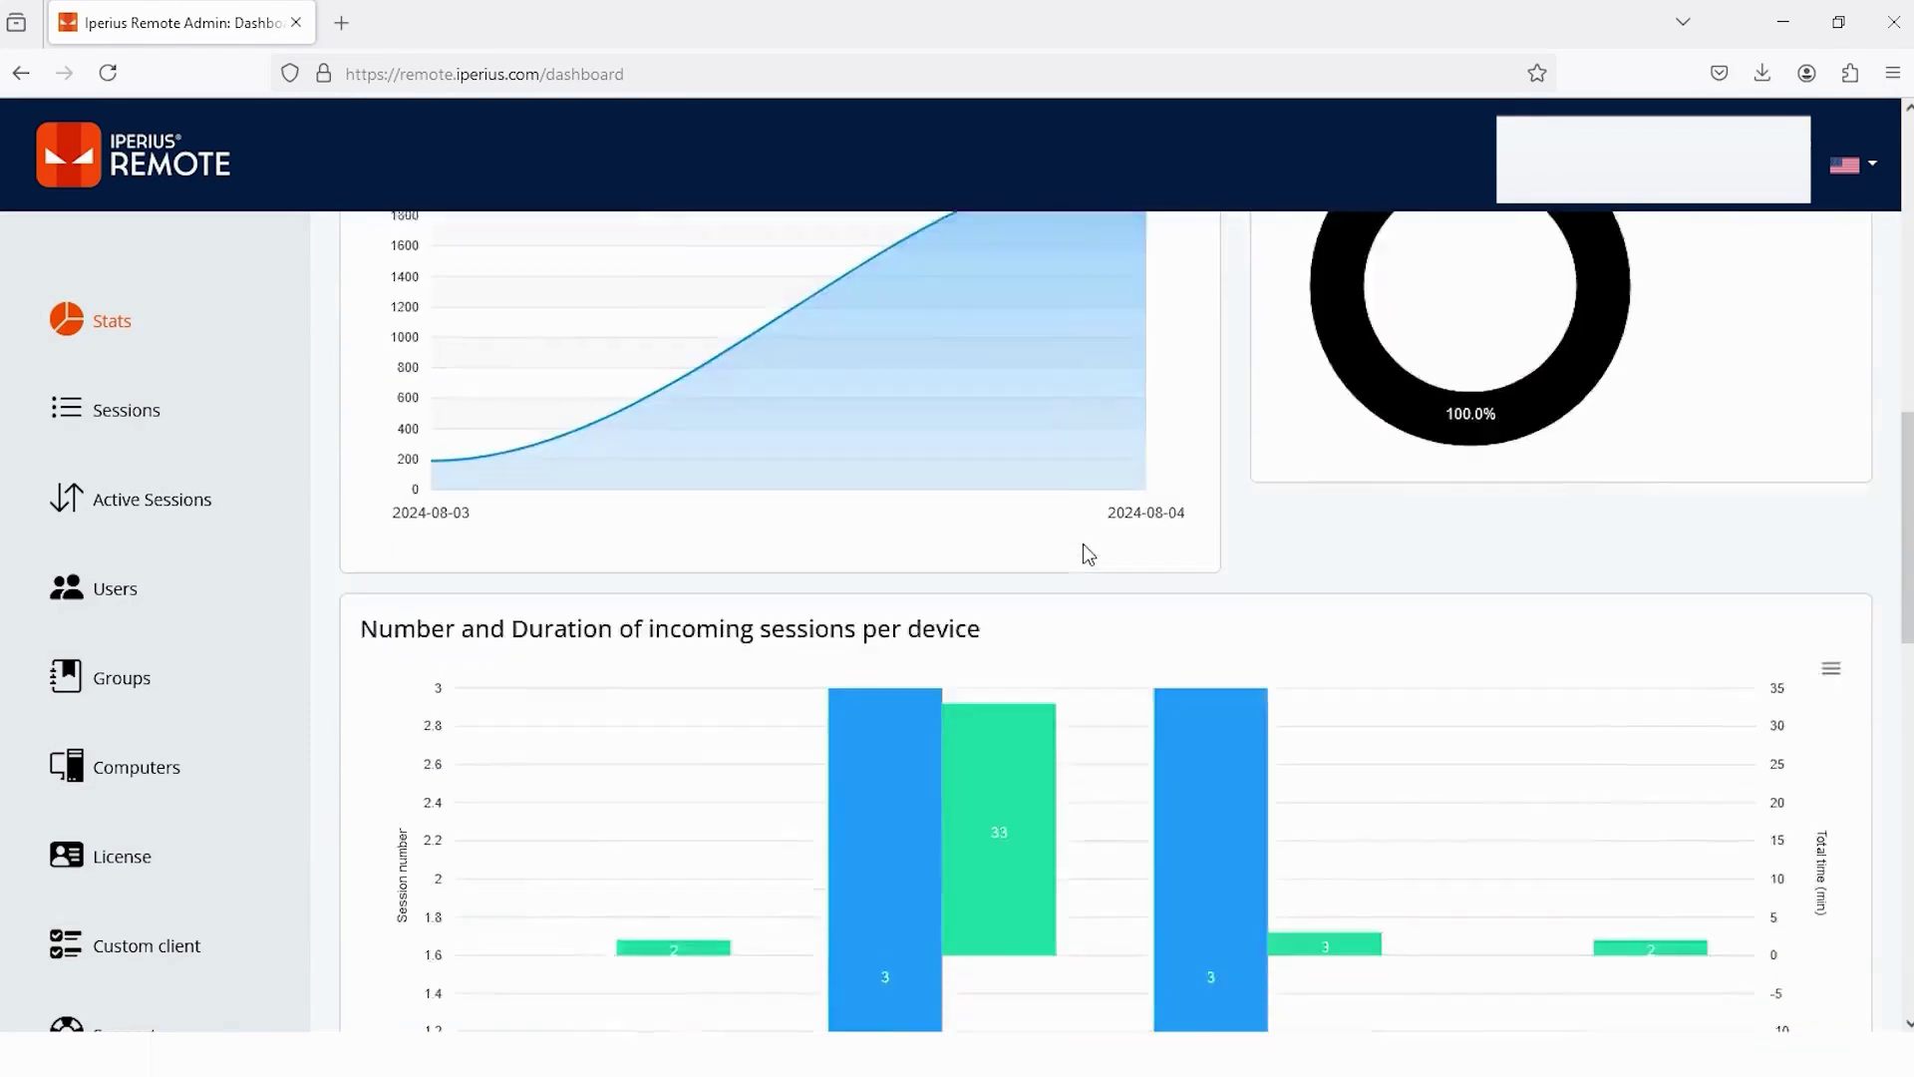
pyautogui.scroll(-8, 1082, 545)
pyautogui.scroll(3, 974, 602)
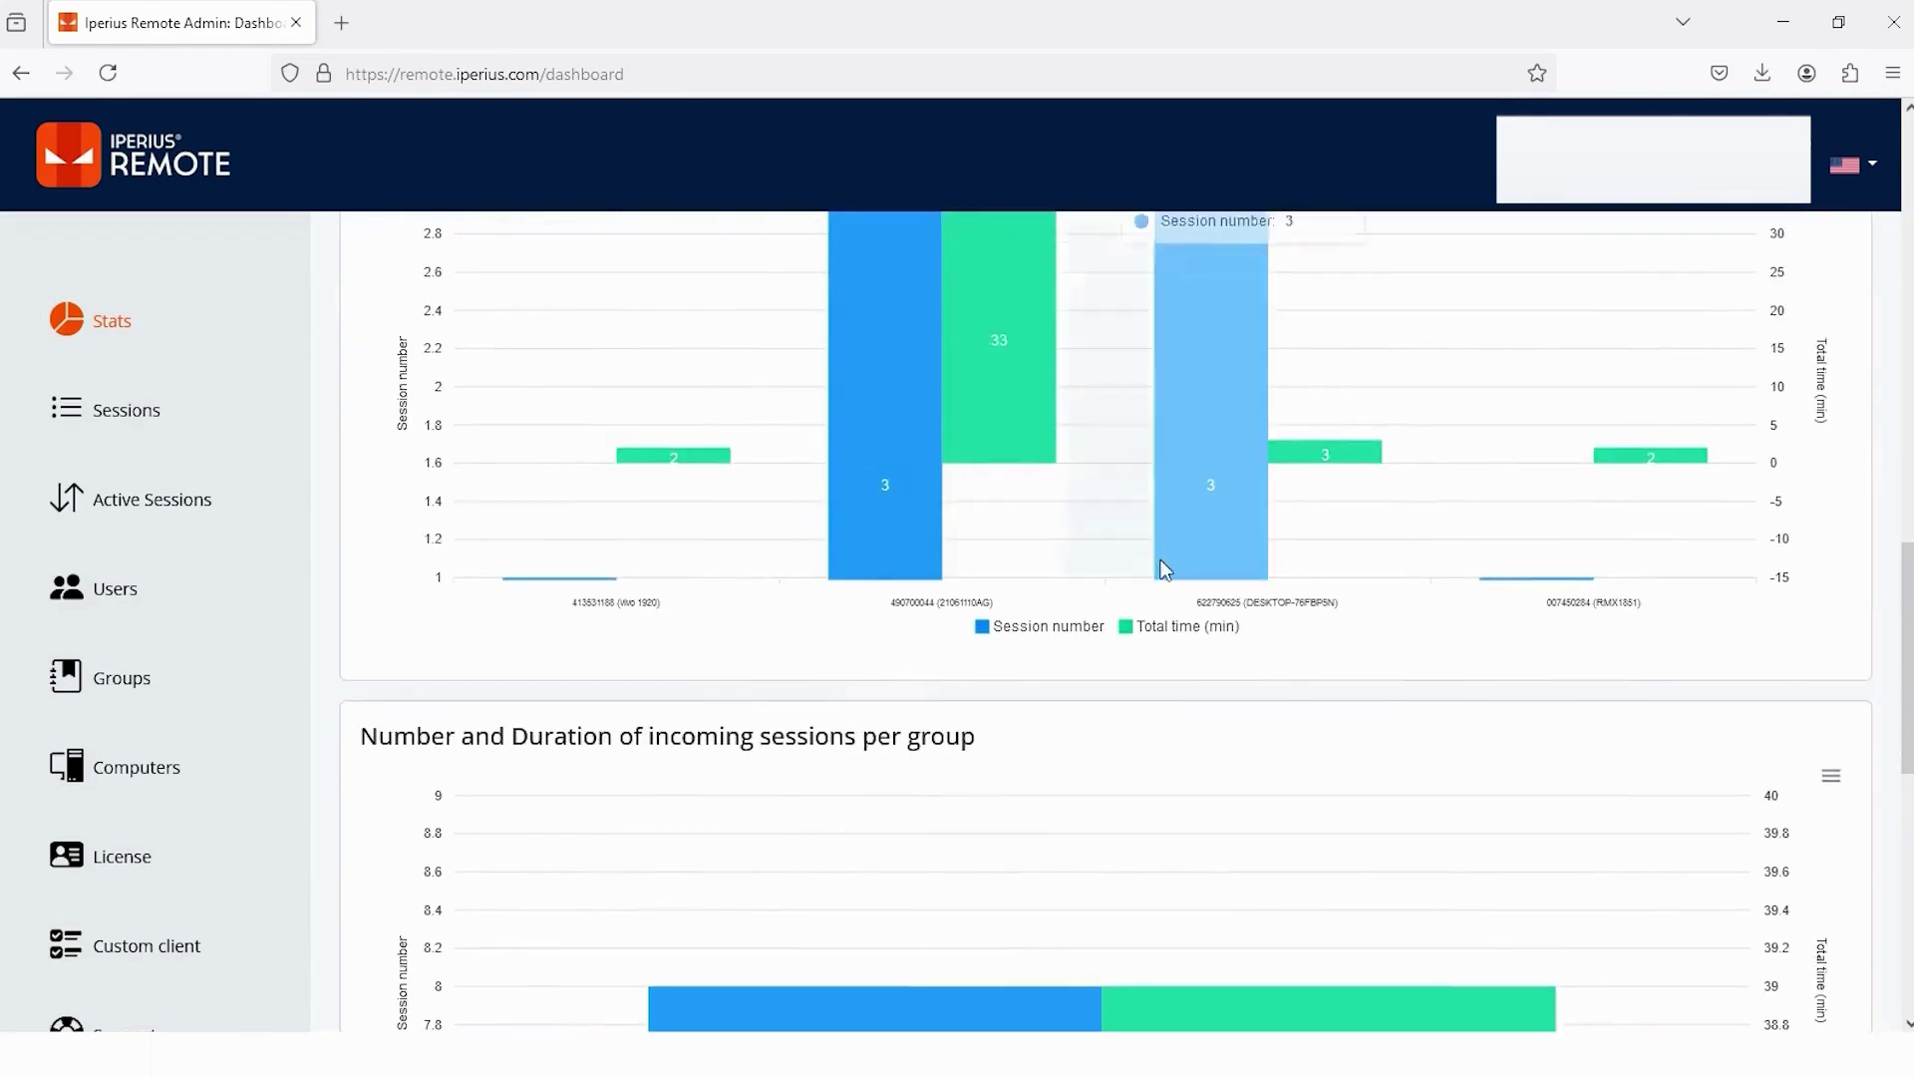
pyautogui.scroll(-5, 1164, 573)
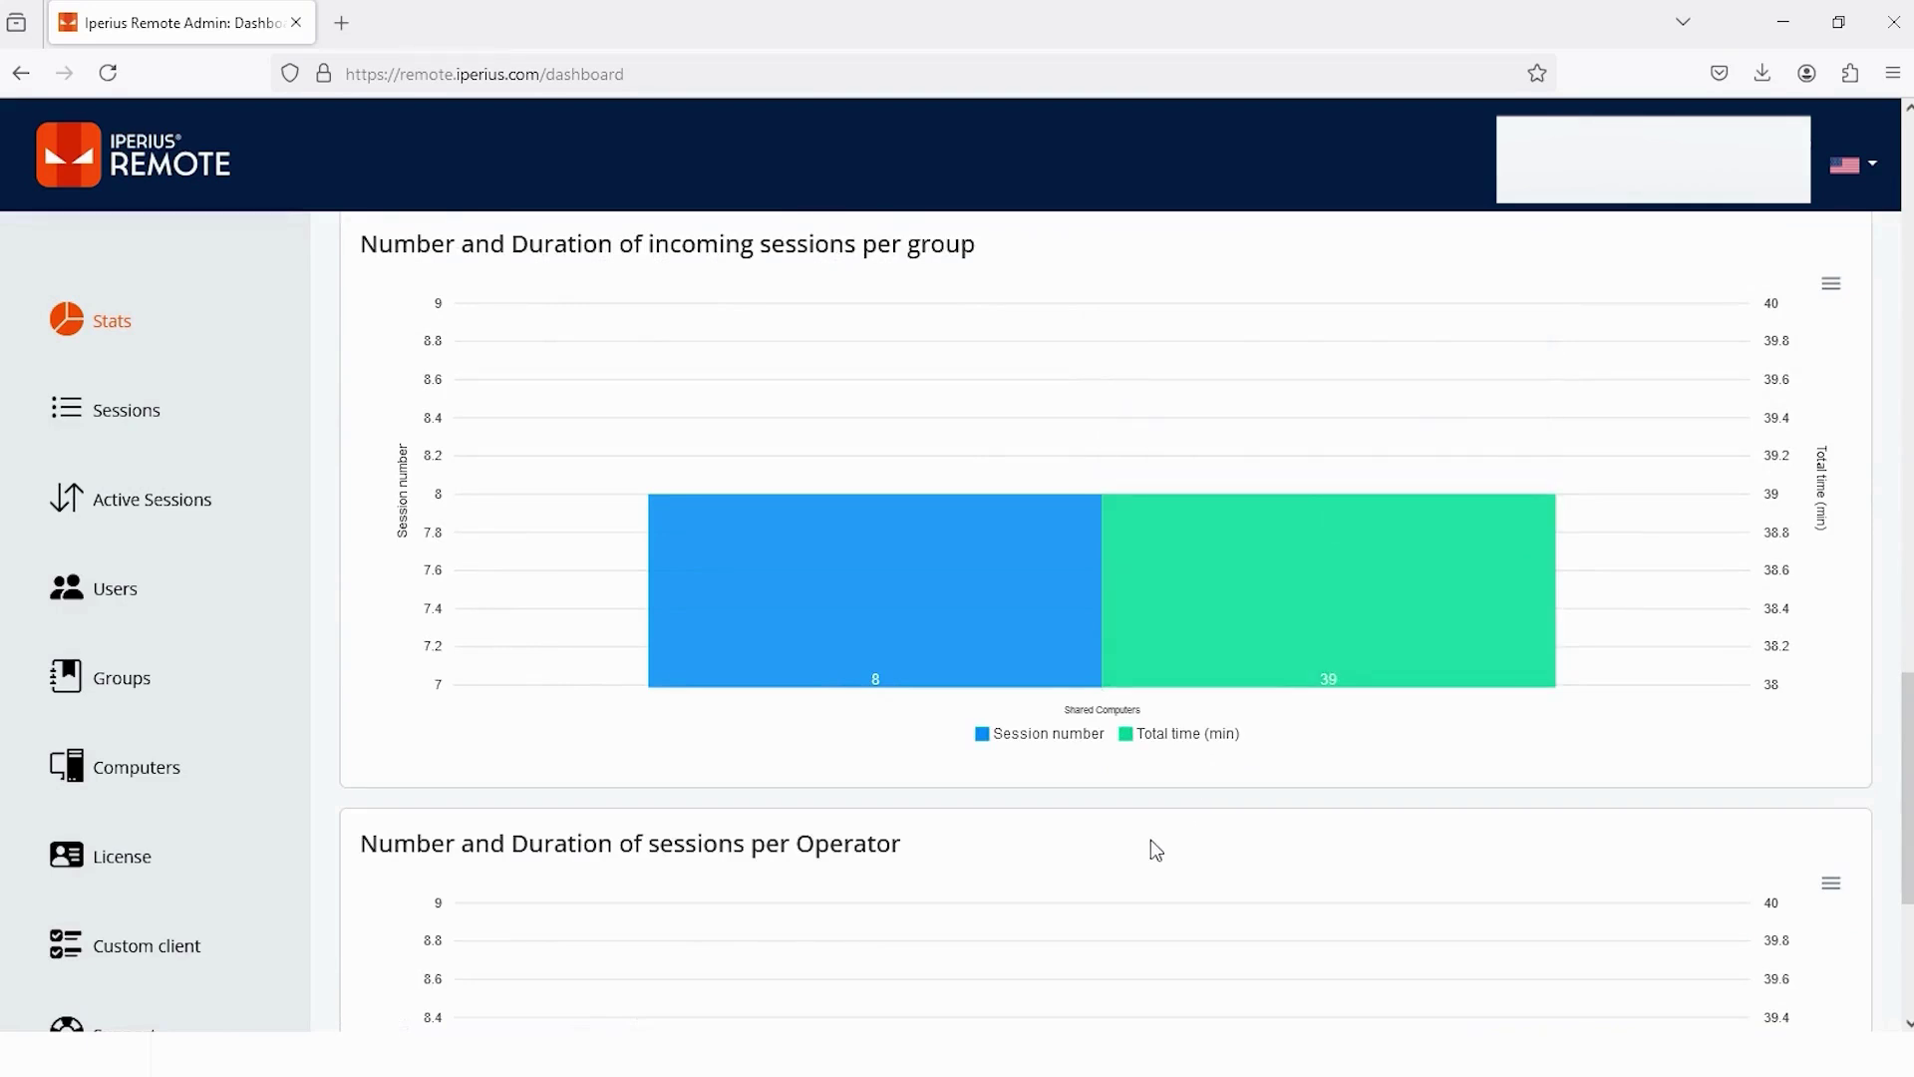
# - List sessions including computers not in the address book, ungrouped by PC host, and rerun the search
pyautogui.click(149, 418)
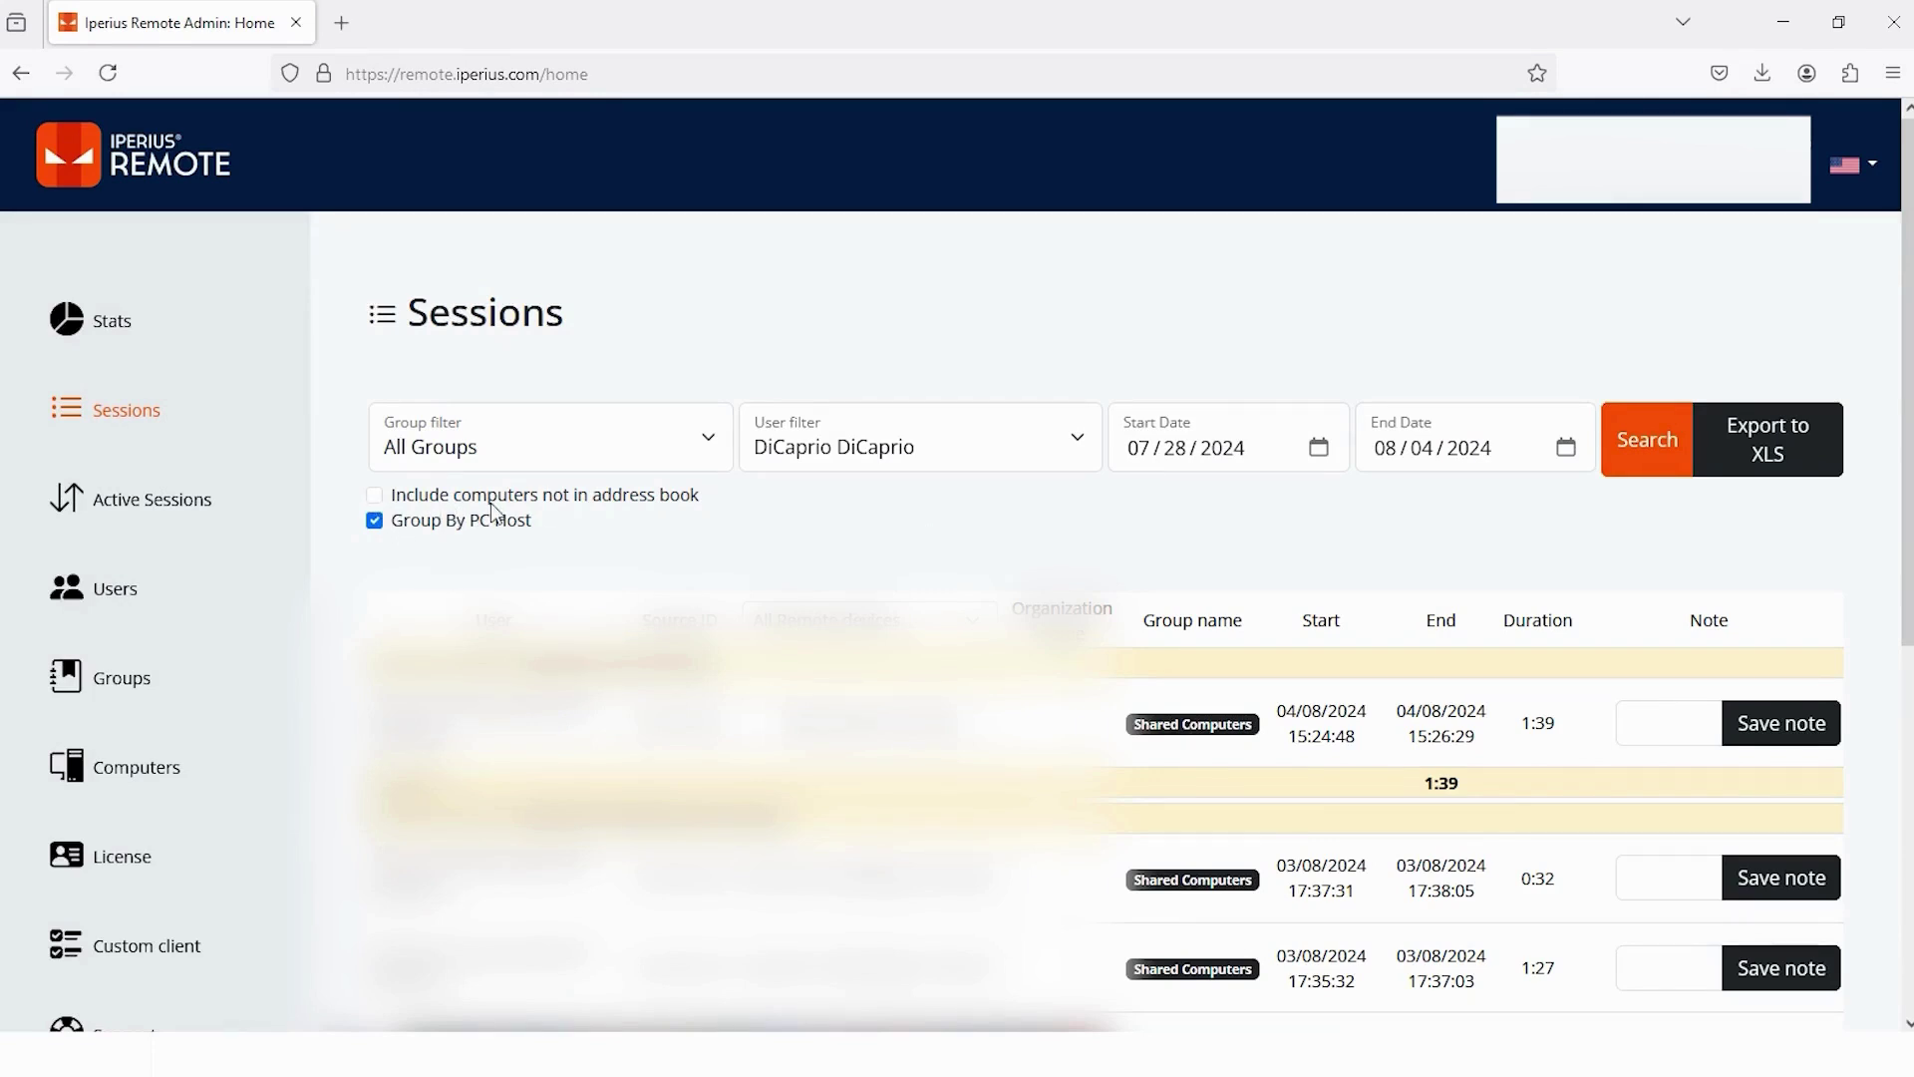
pyautogui.click(377, 496)
pyautogui.click(377, 523)
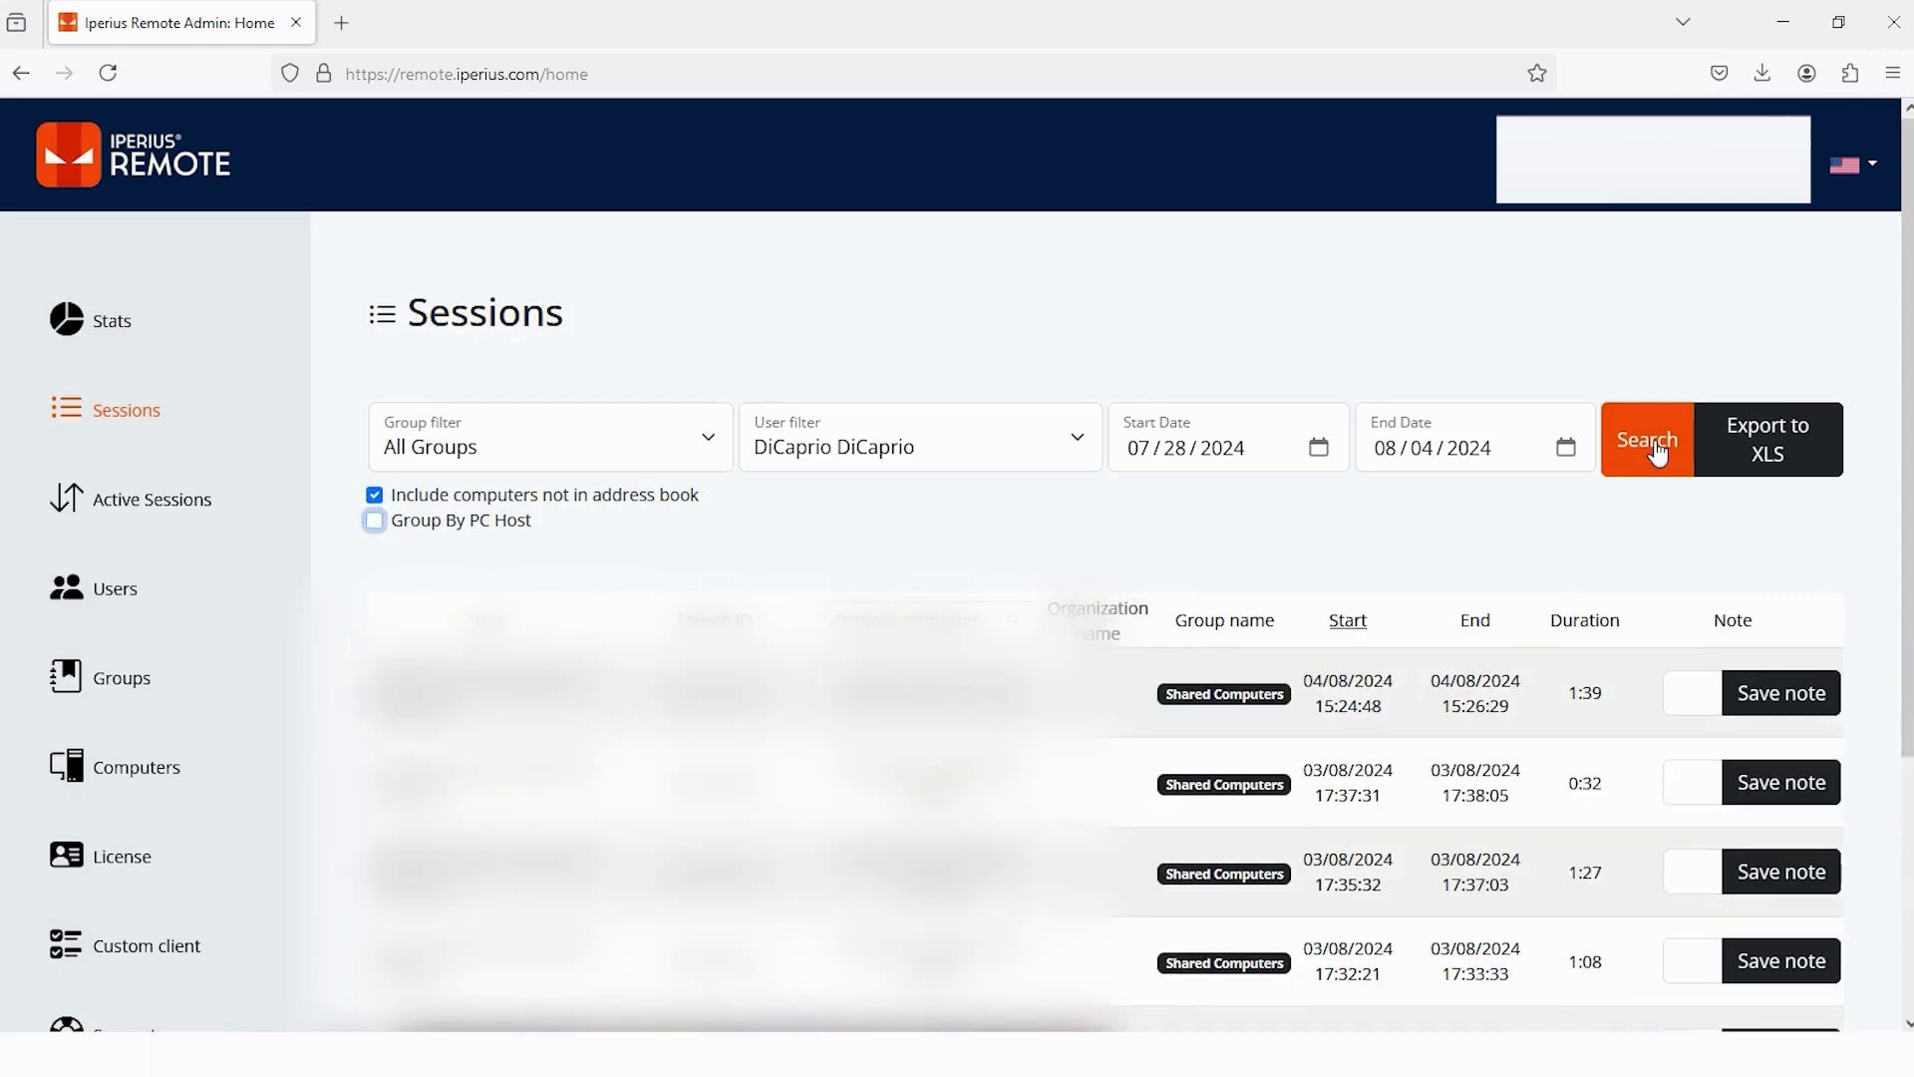
pyautogui.click(1659, 451)
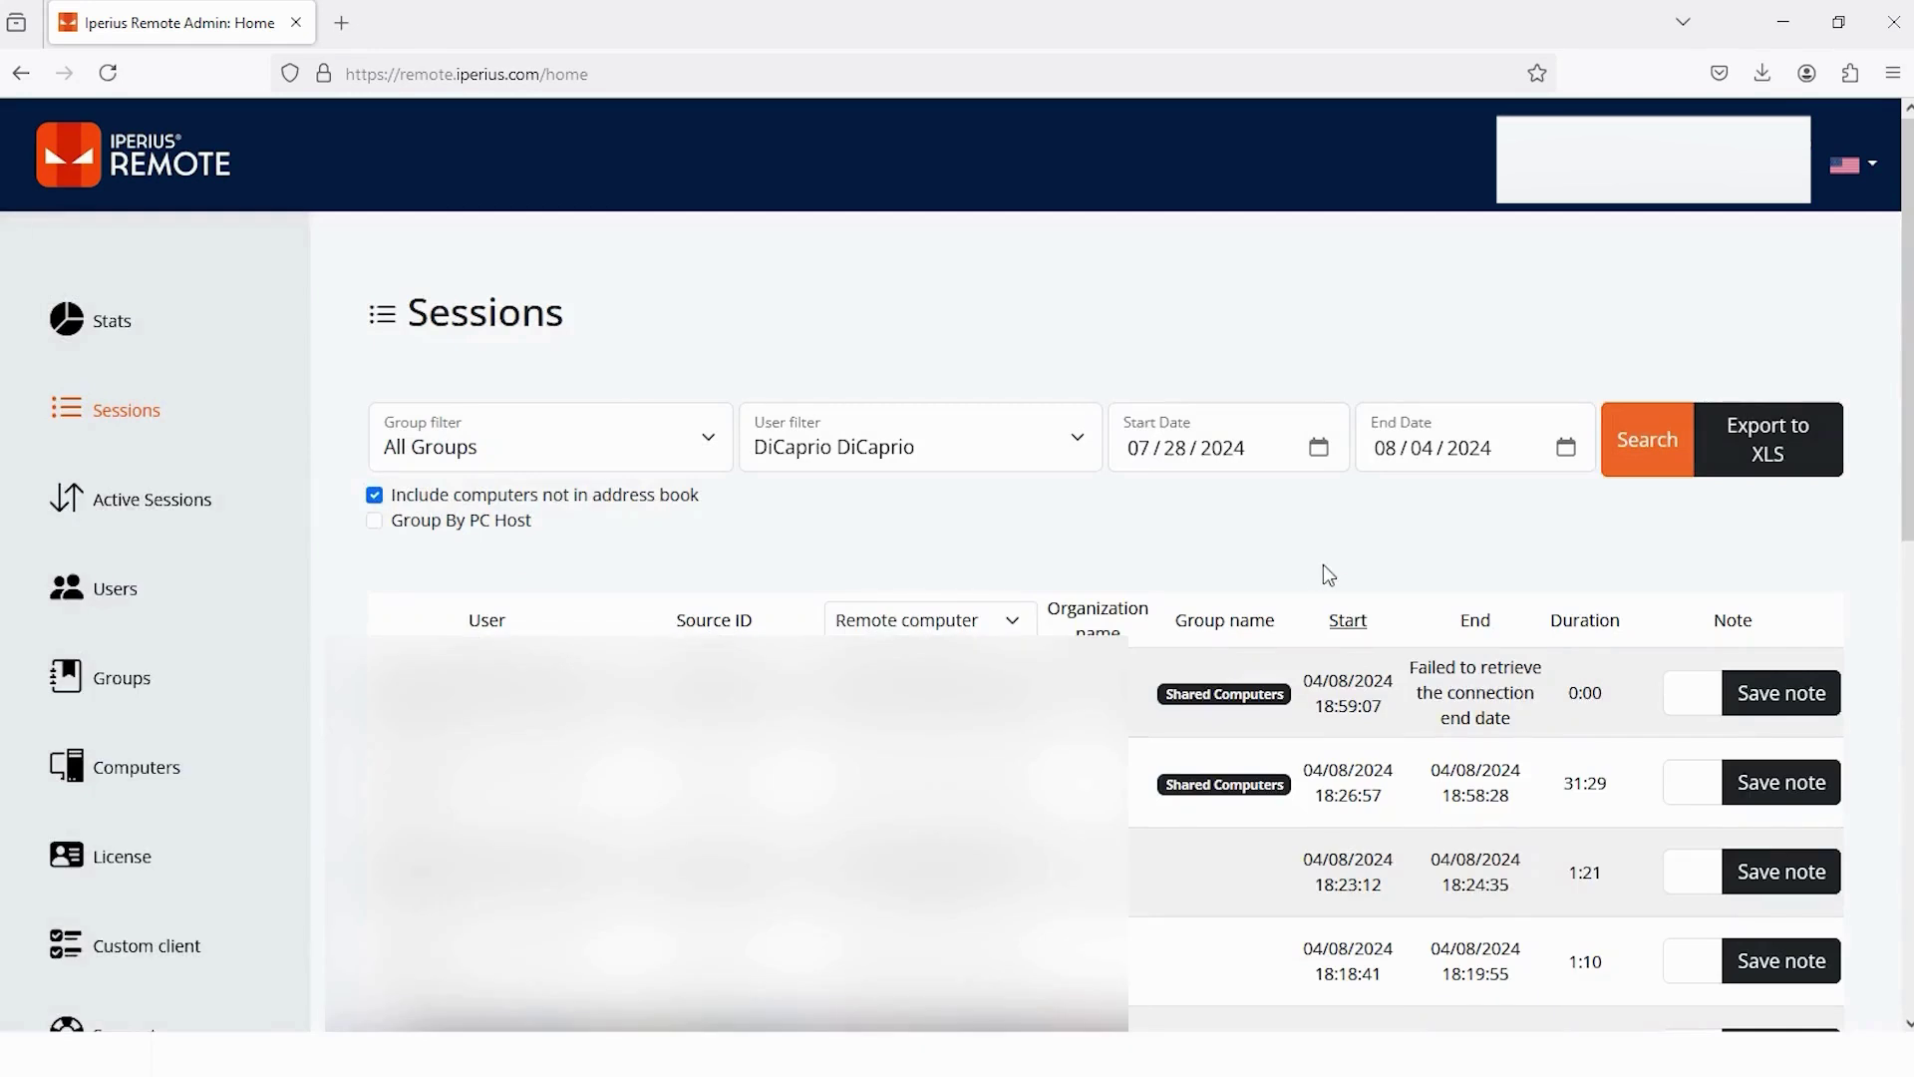
pyautogui.scroll(-7, 1329, 575)
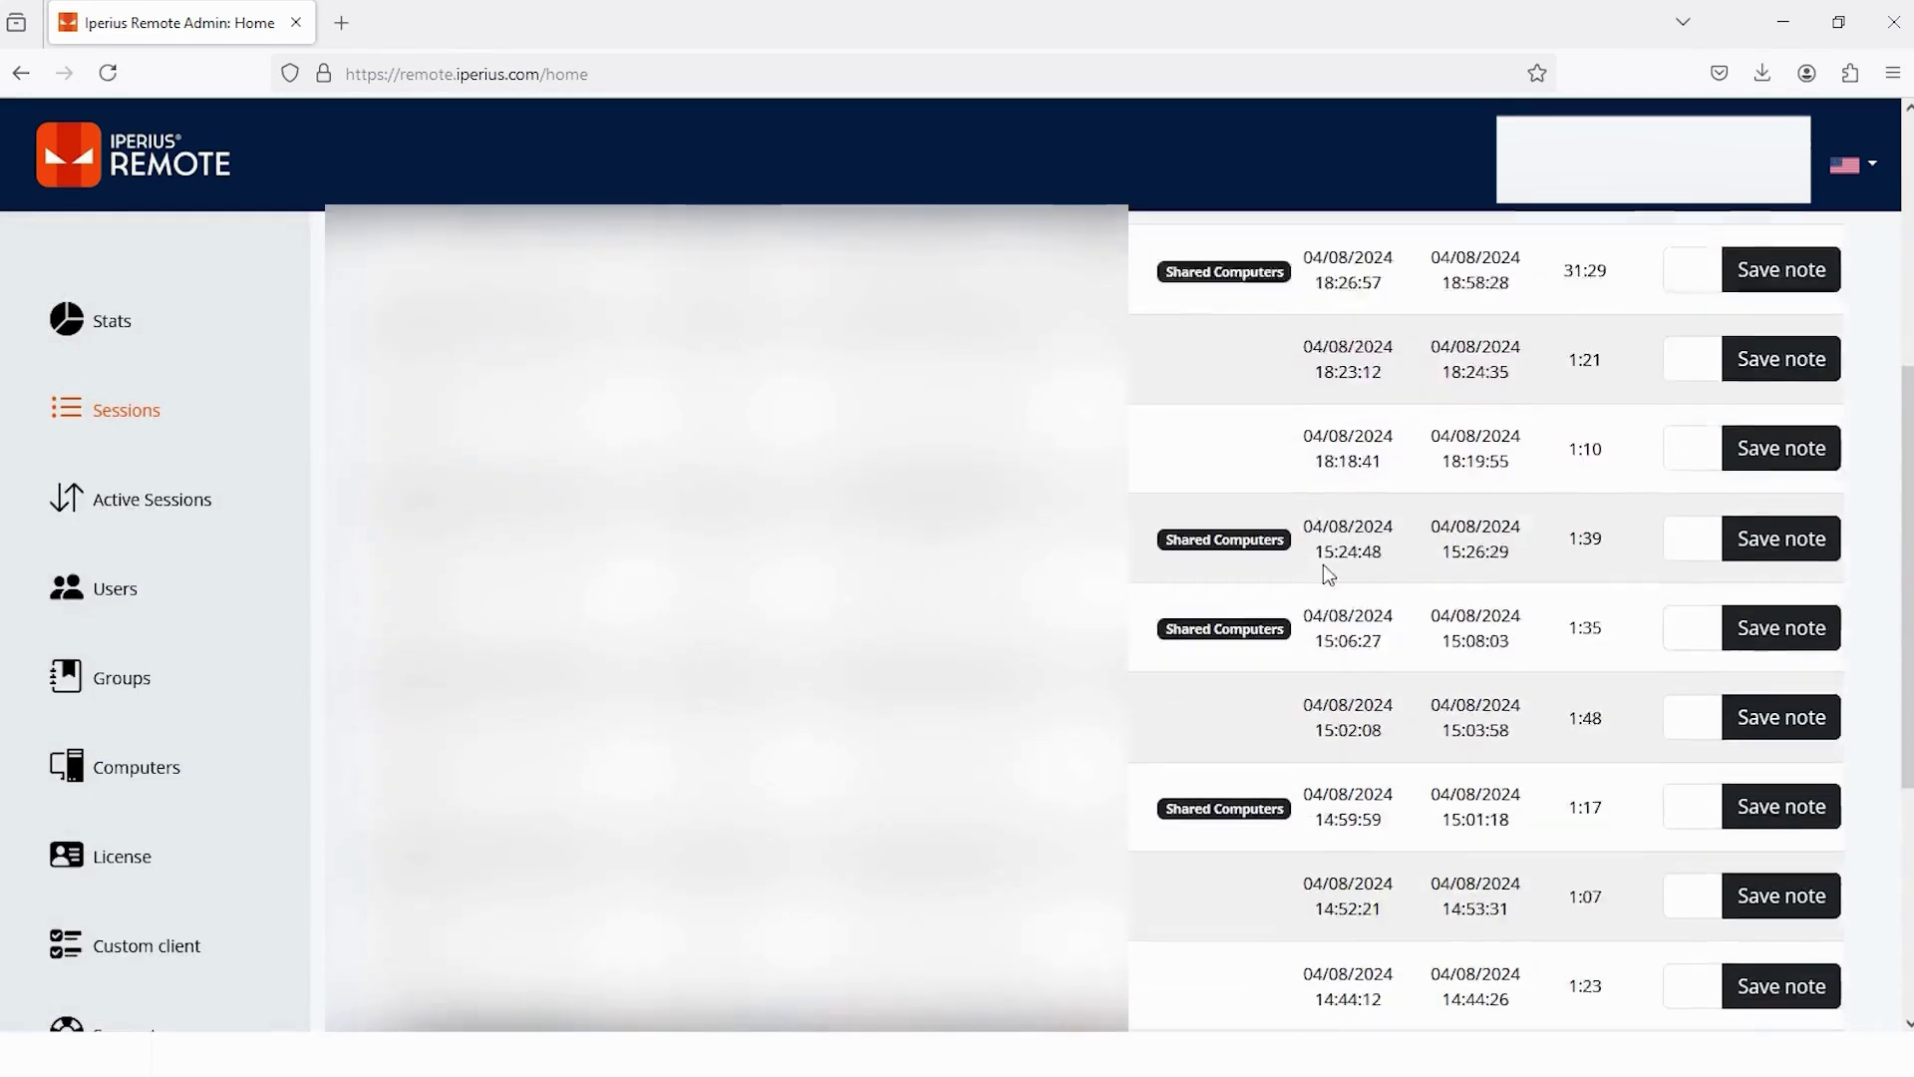
pyautogui.moveTo(1302, 475); pyautogui.dragTo(1431, 519)
pyautogui.moveTo(1565, 485); pyautogui.dragTo(1603, 514)
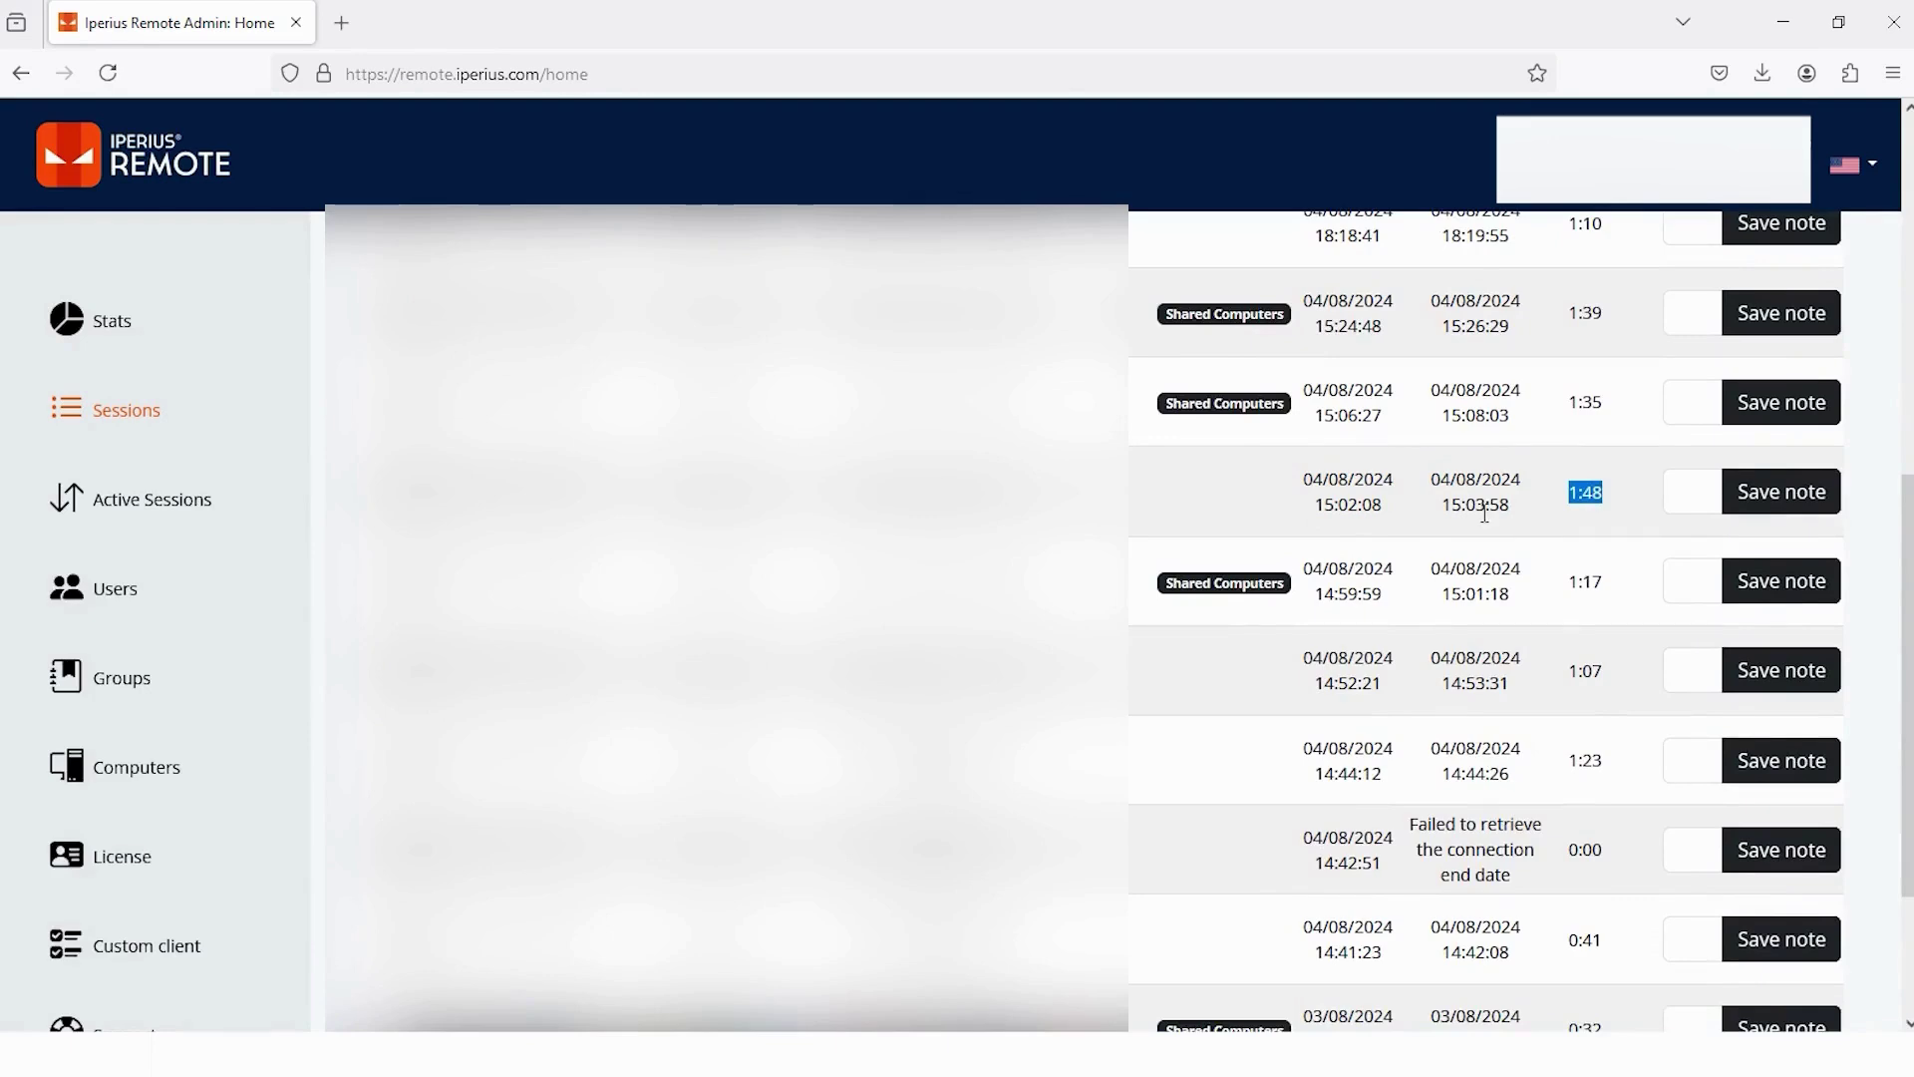
pyautogui.scroll(8, 1485, 513)
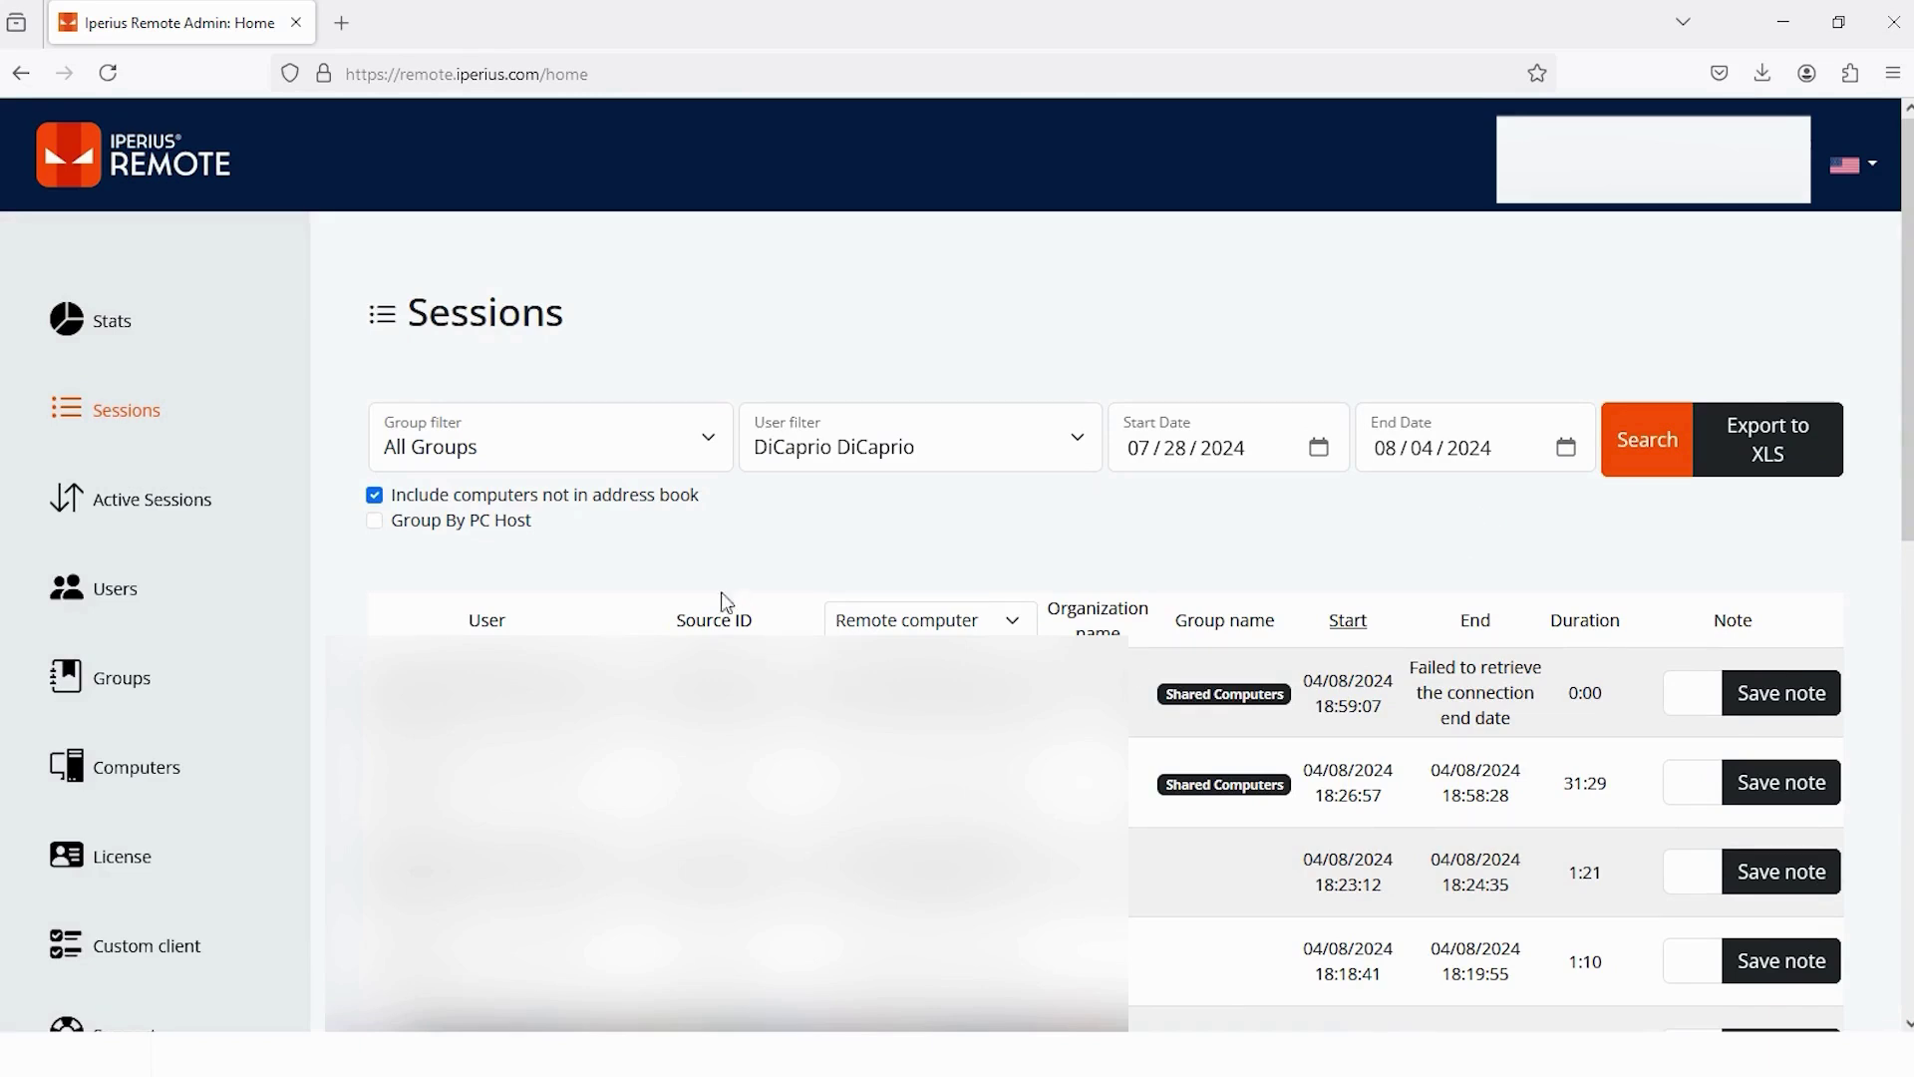
# - Export the All Groups session list to XLS and open the spreadsheet in Excel
pyautogui.click(706, 454)
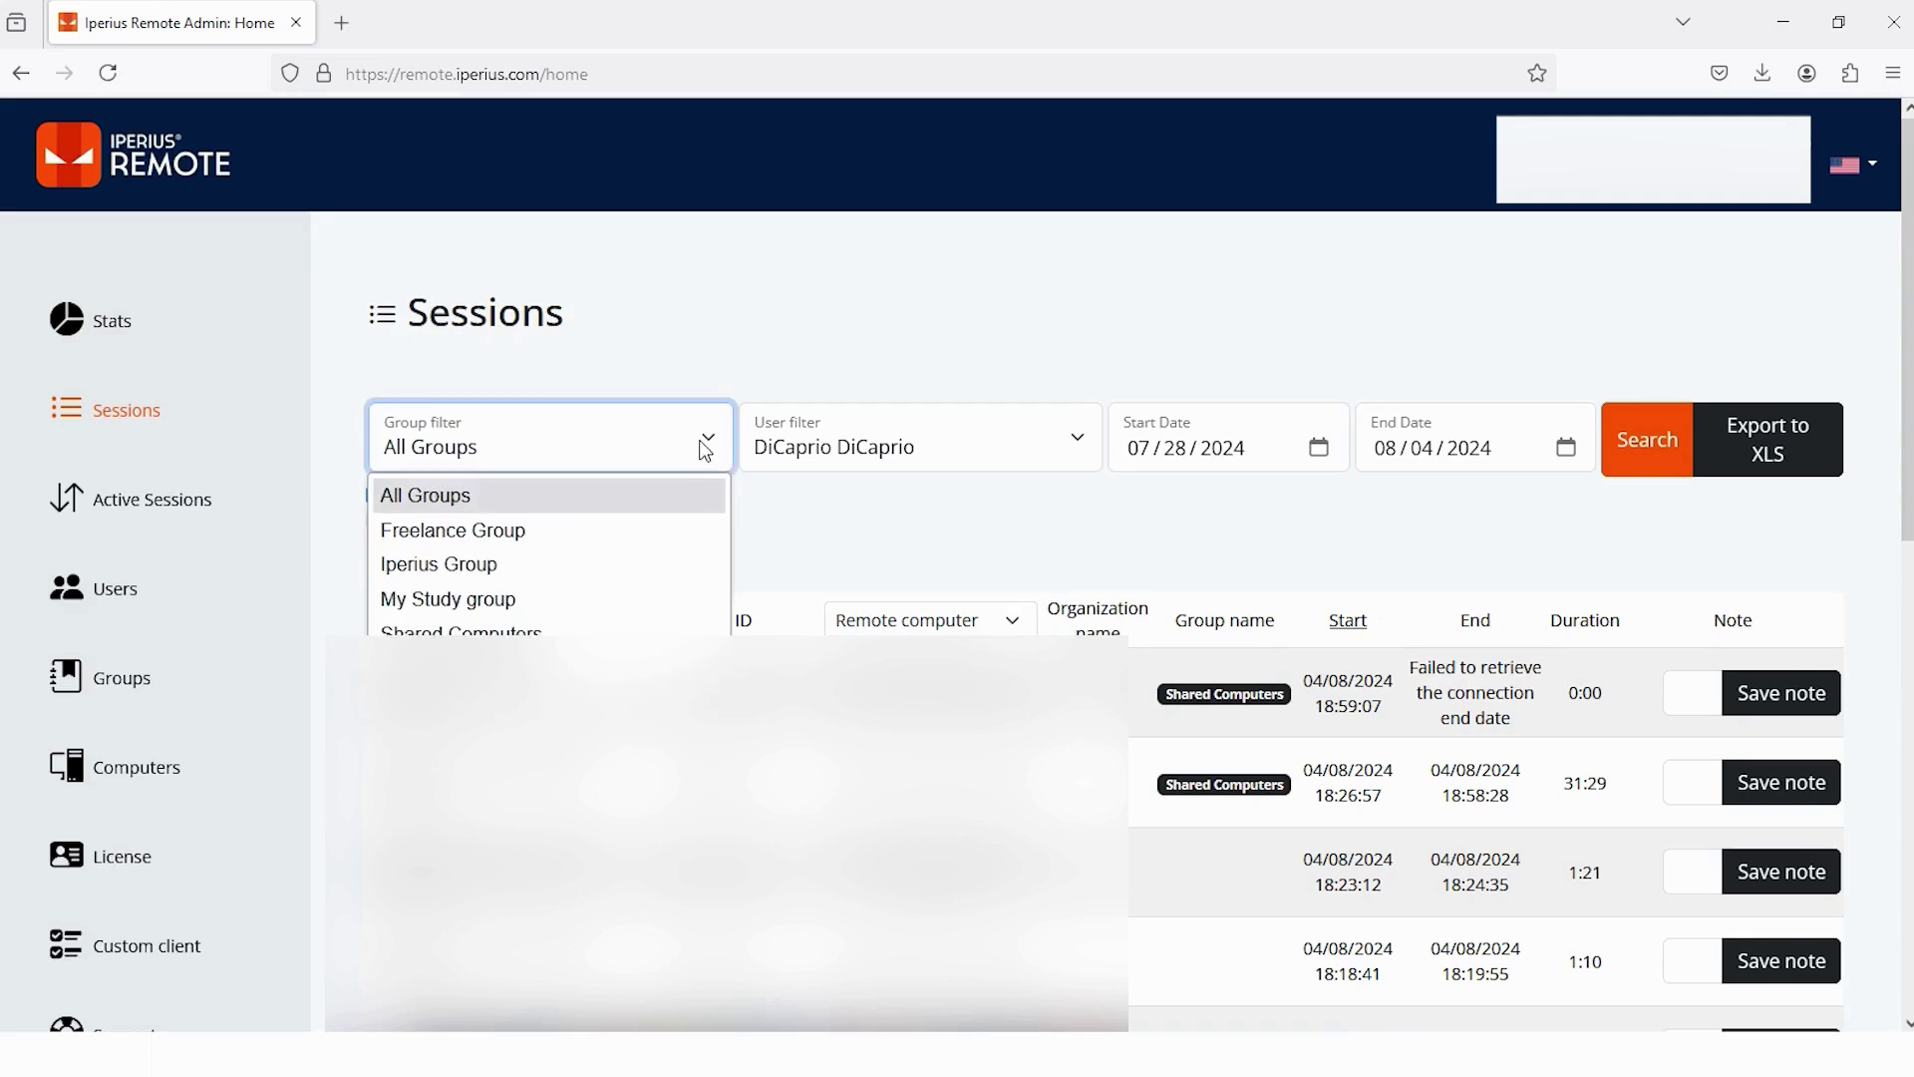
pyautogui.click(706, 451)
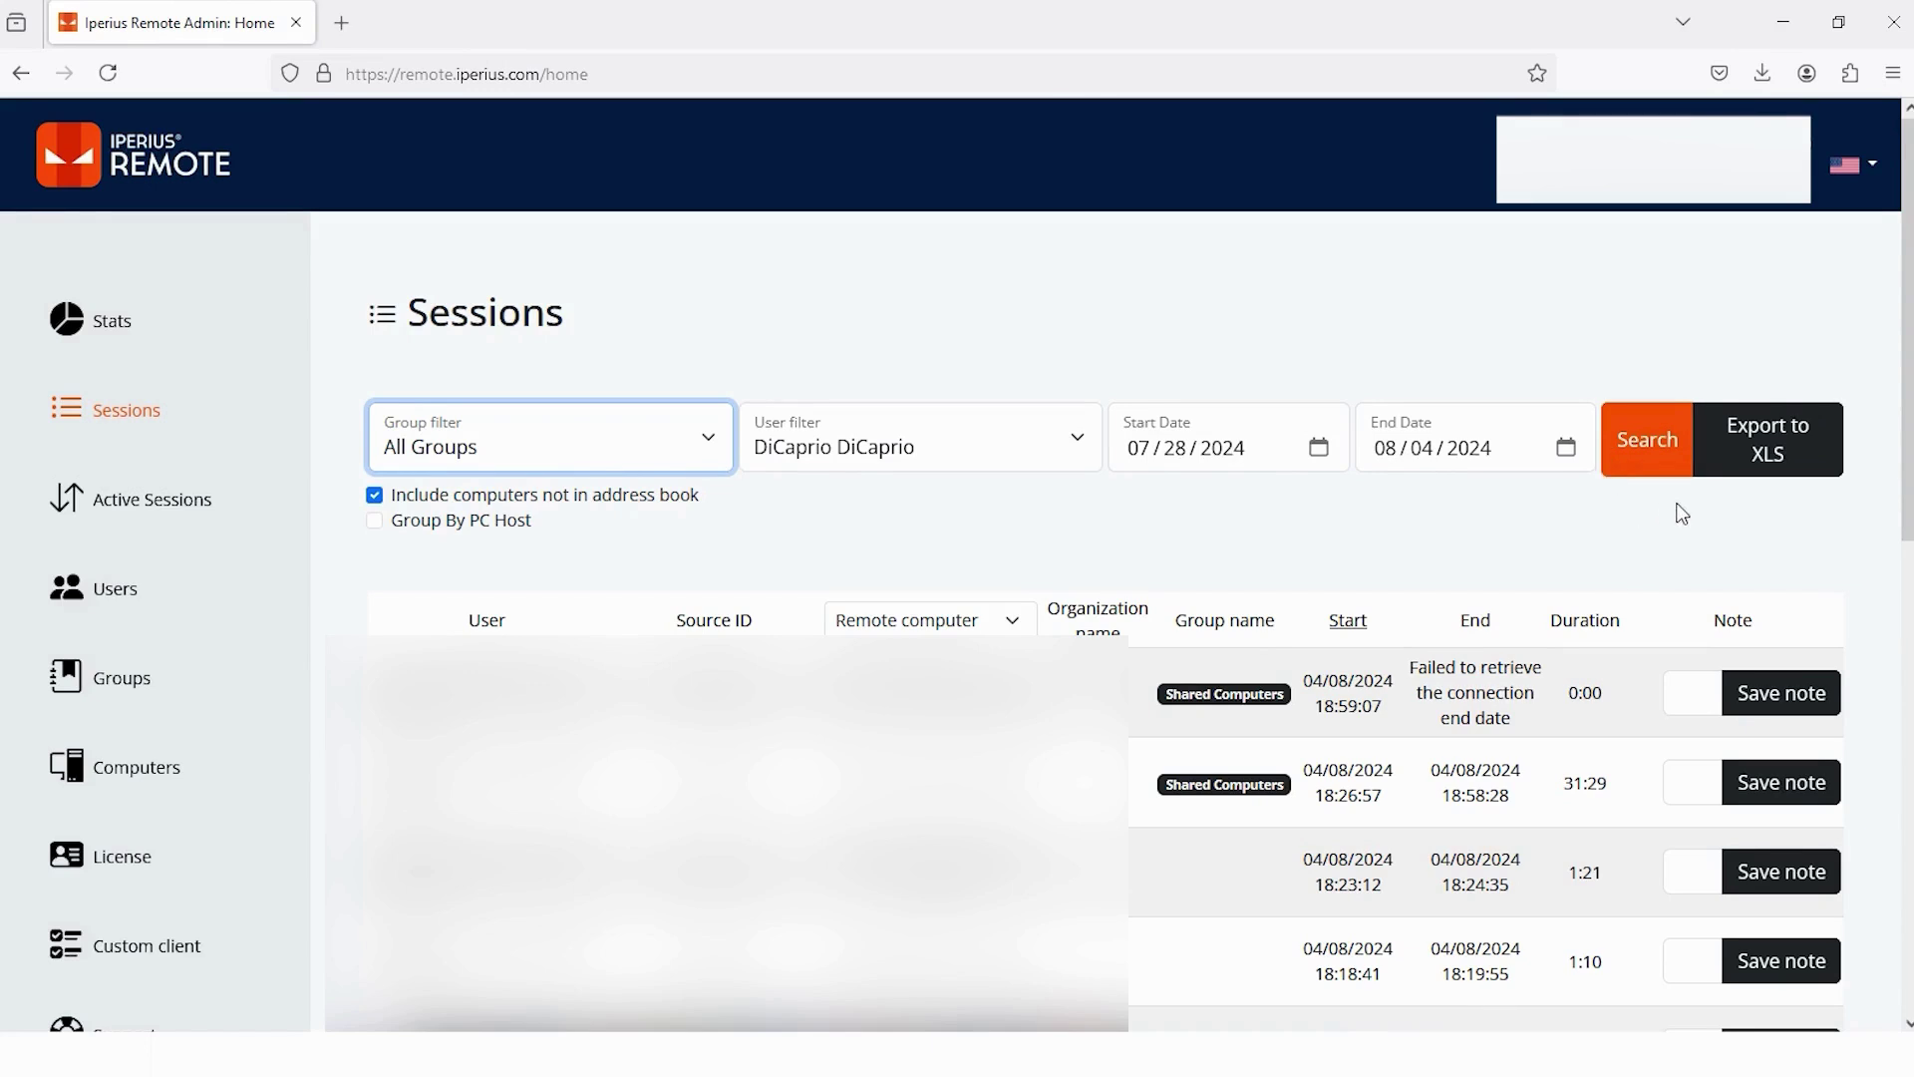
pyautogui.click(1769, 457)
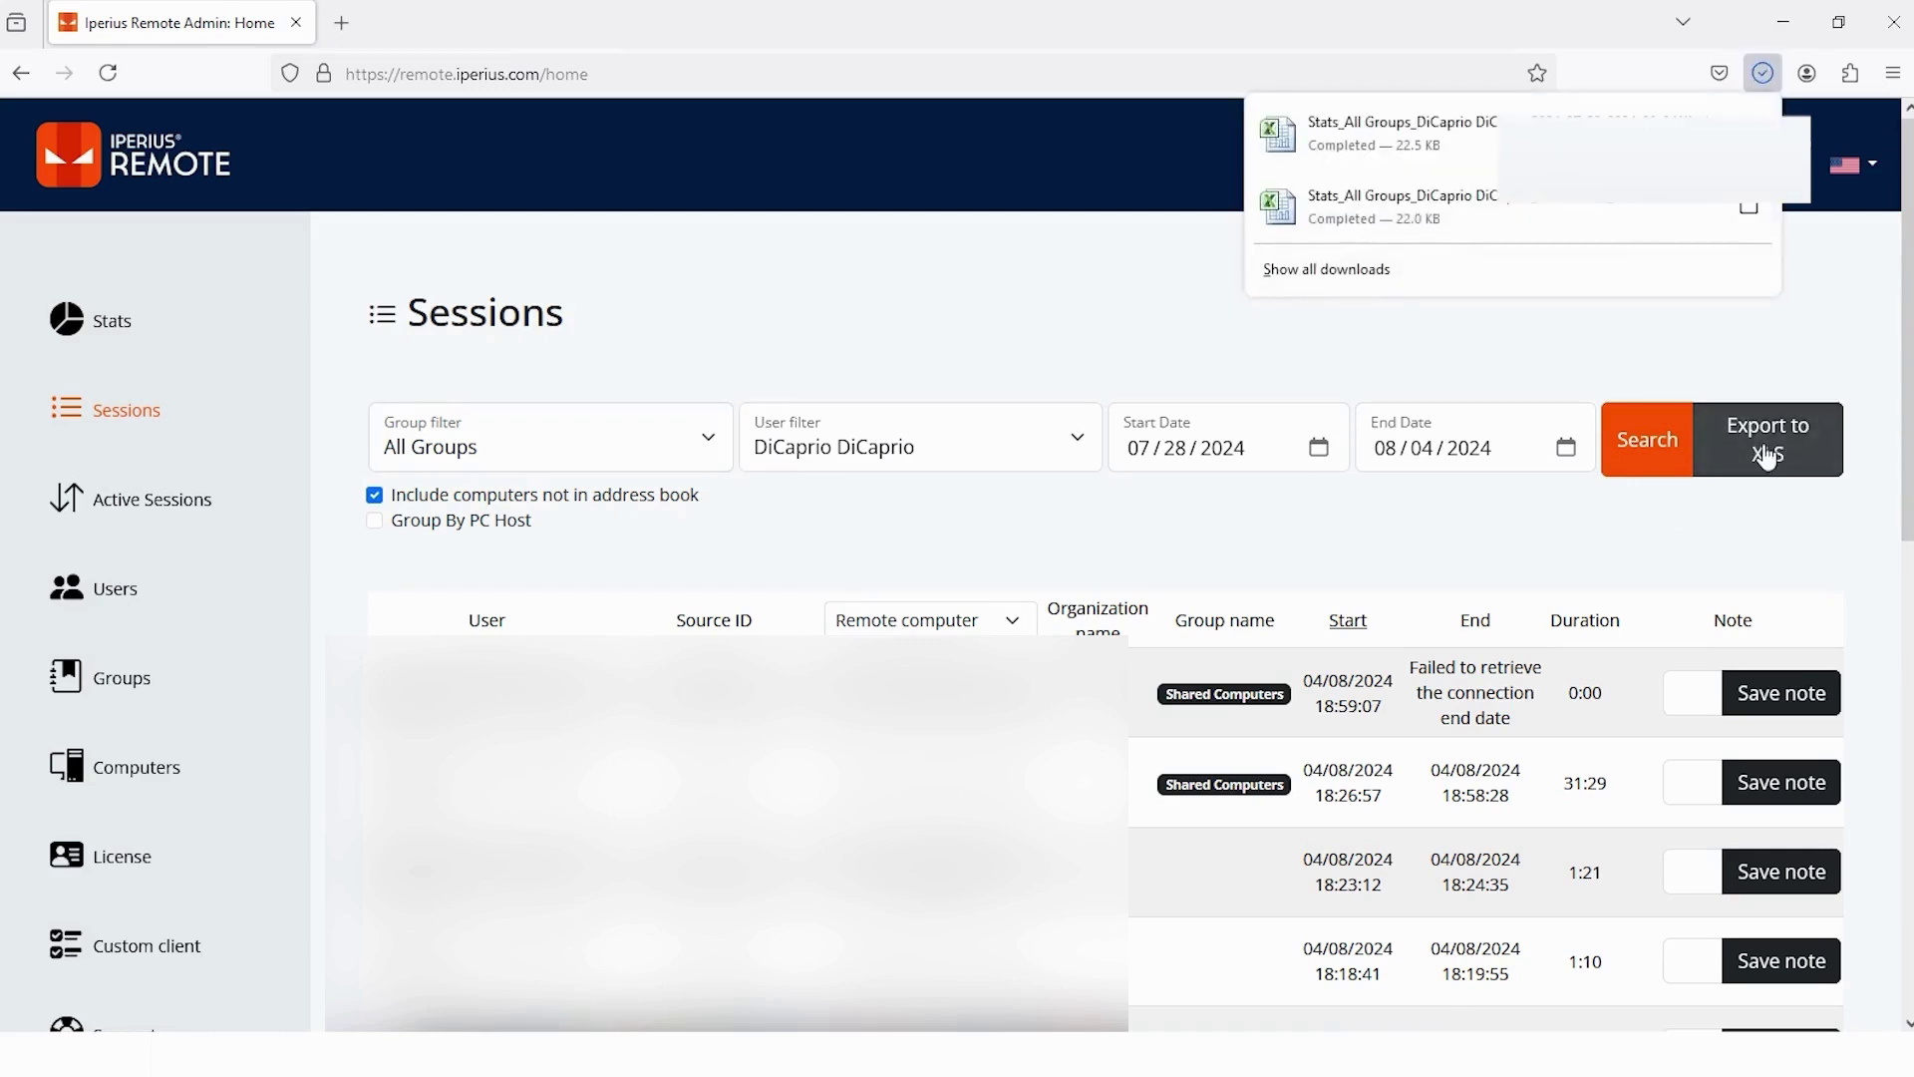
pyautogui.click(1778, 564)
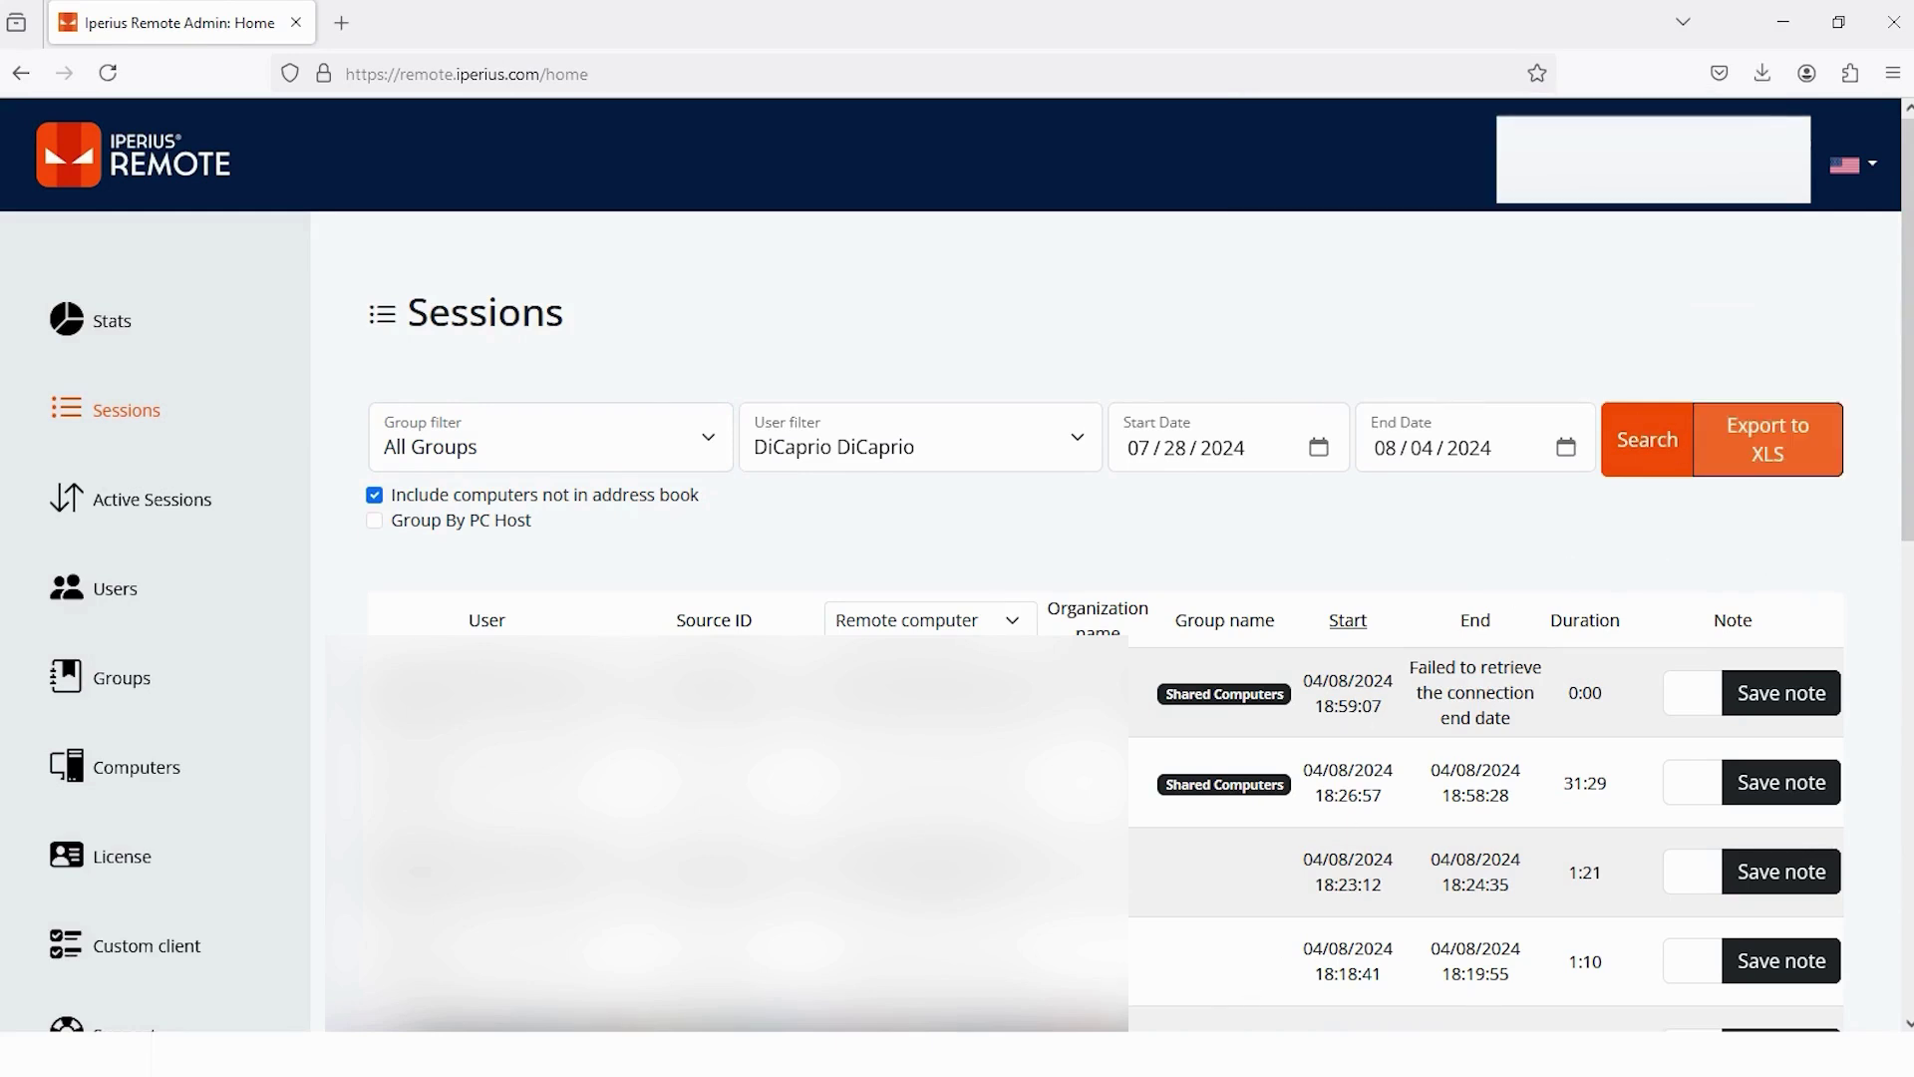
pyautogui.click(1183, 983)
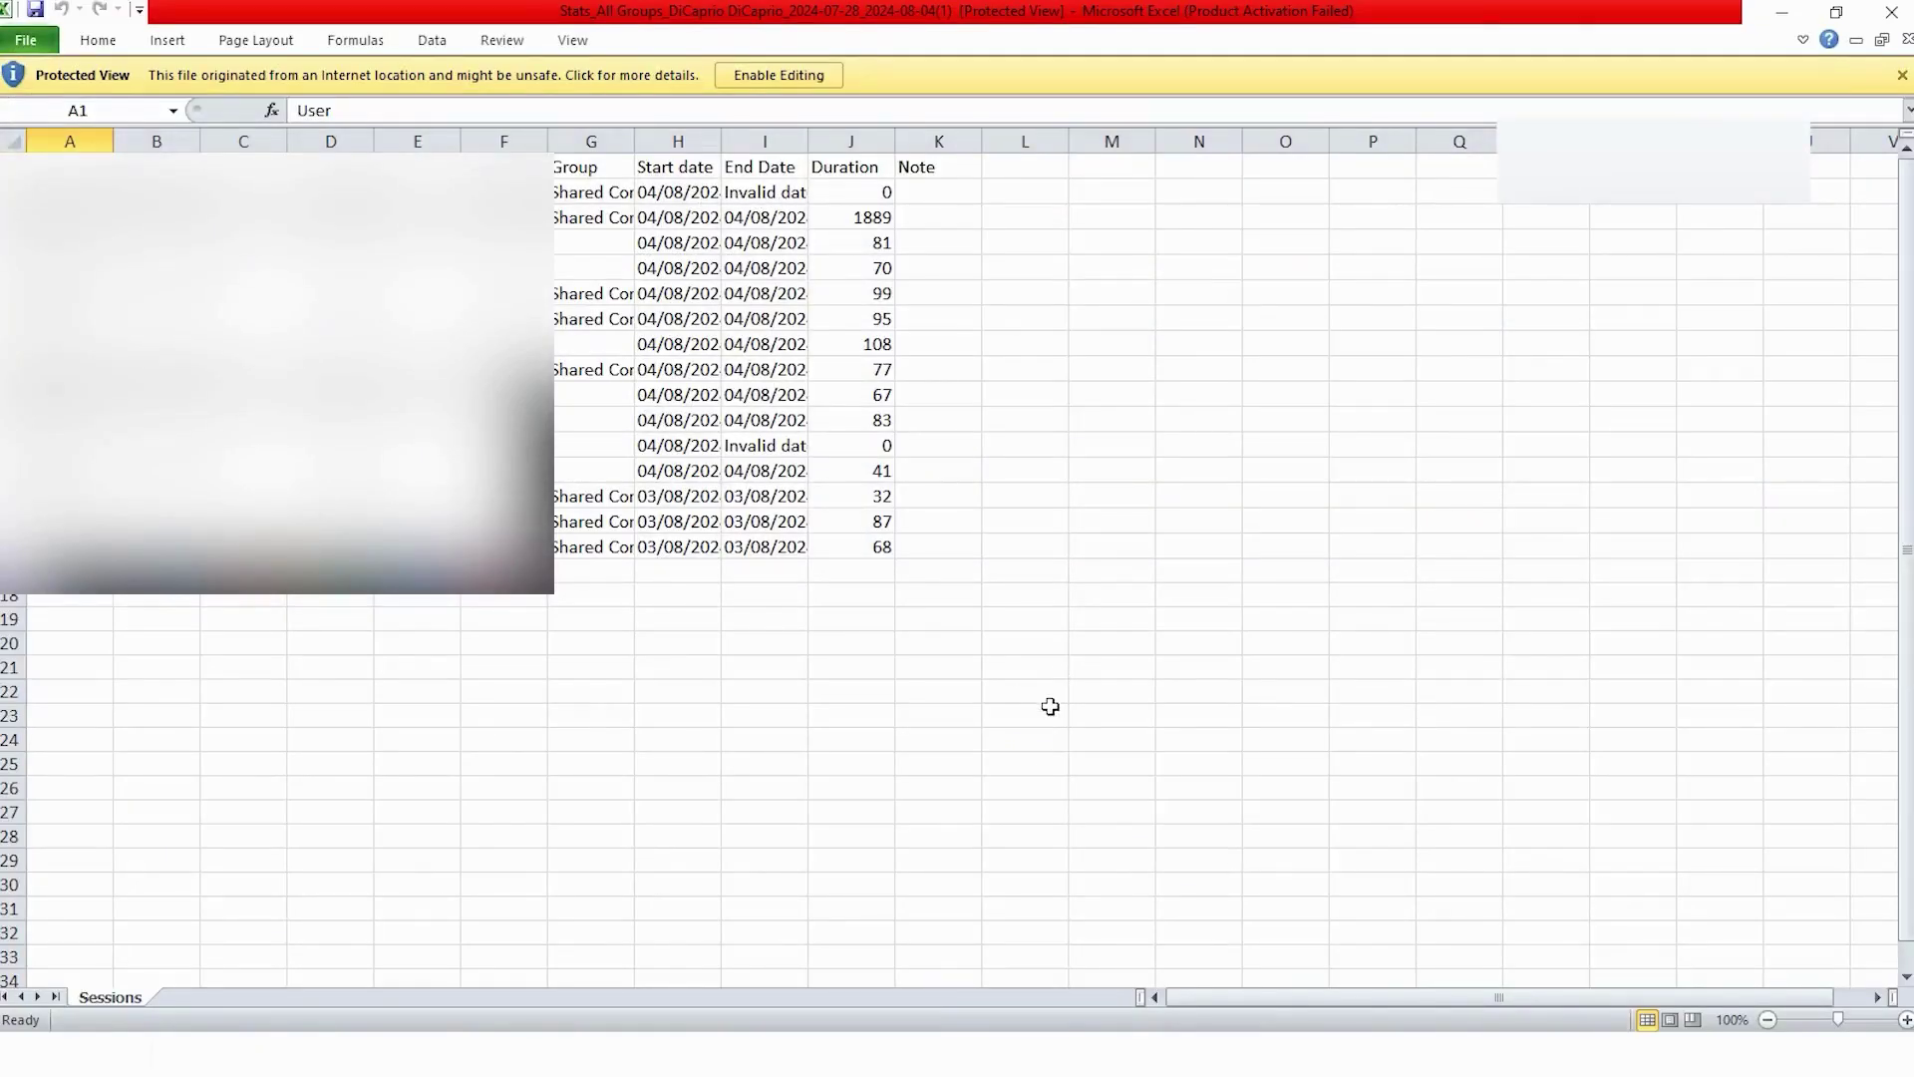
# - Back in the browser, view Active Sessions and check the live session's actions menu without terminating it
pyautogui.click(606, 1047)
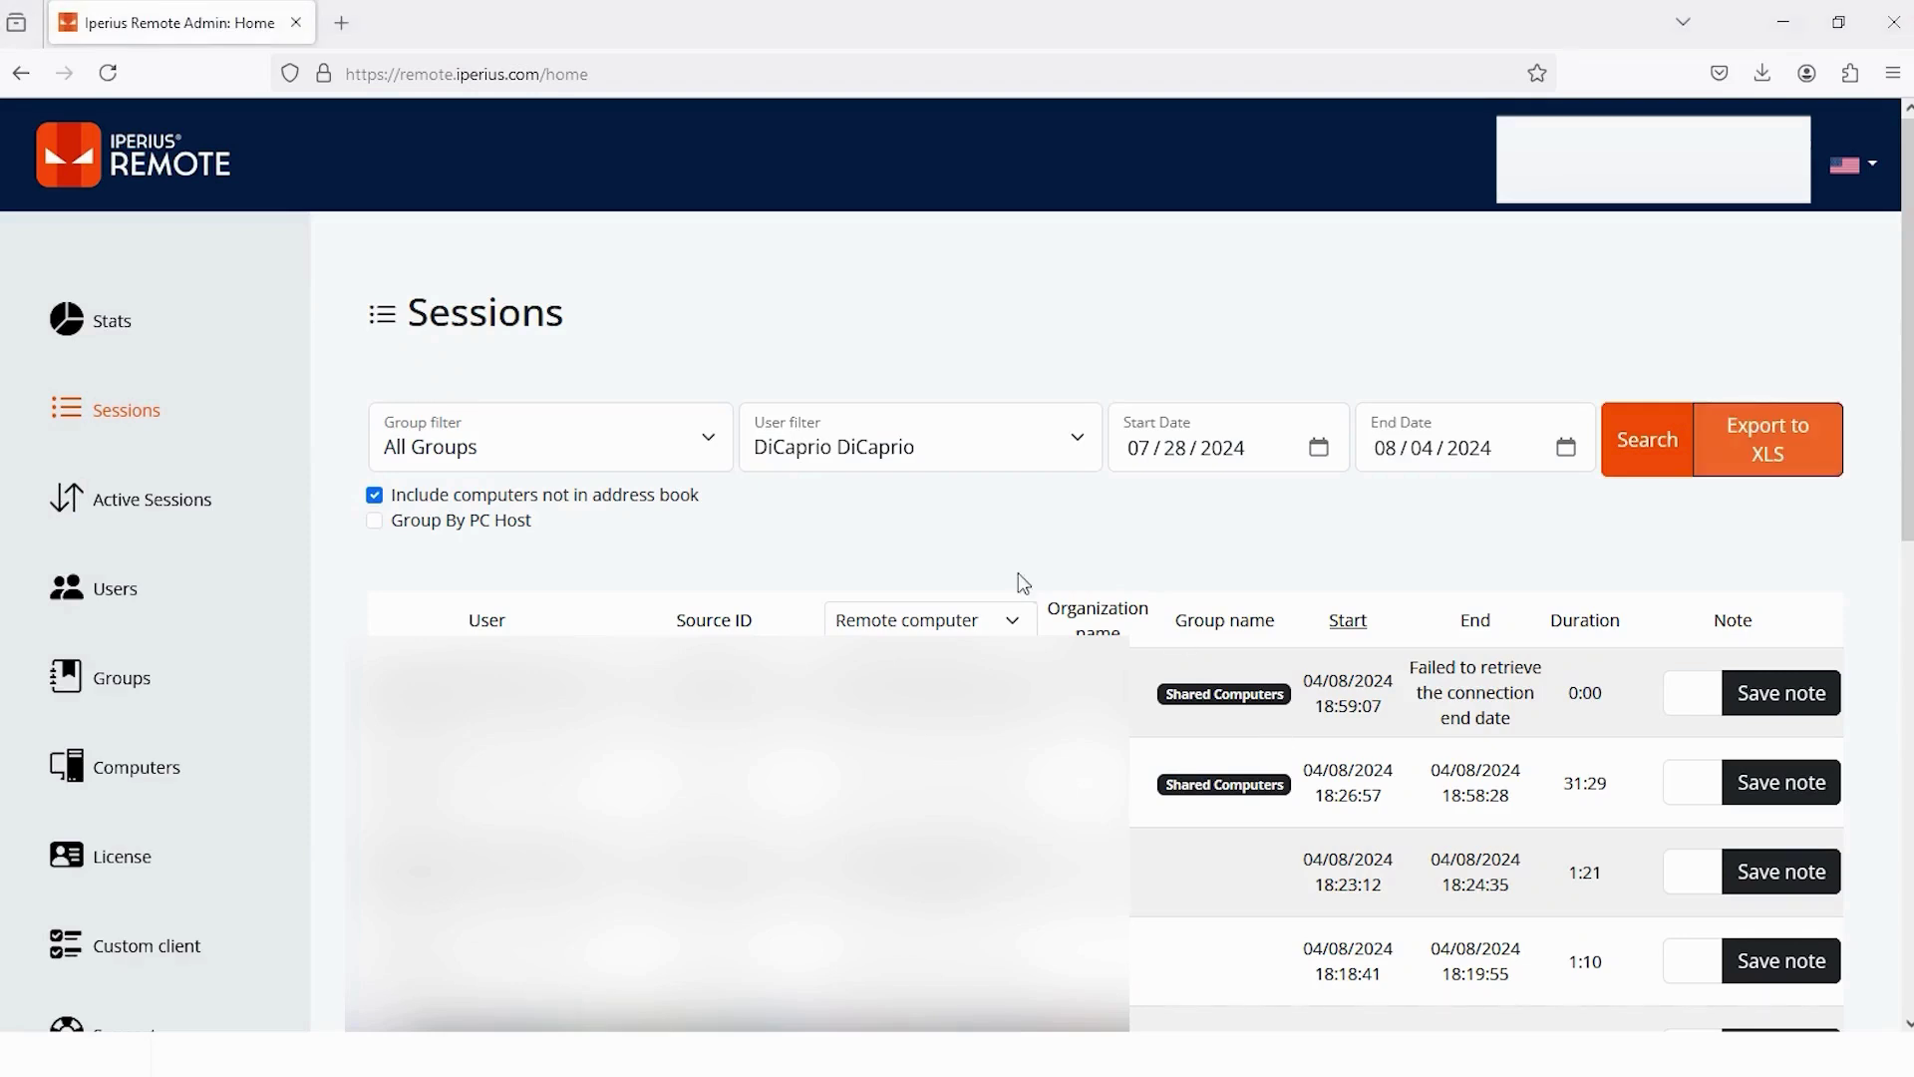
pyautogui.click(143, 522)
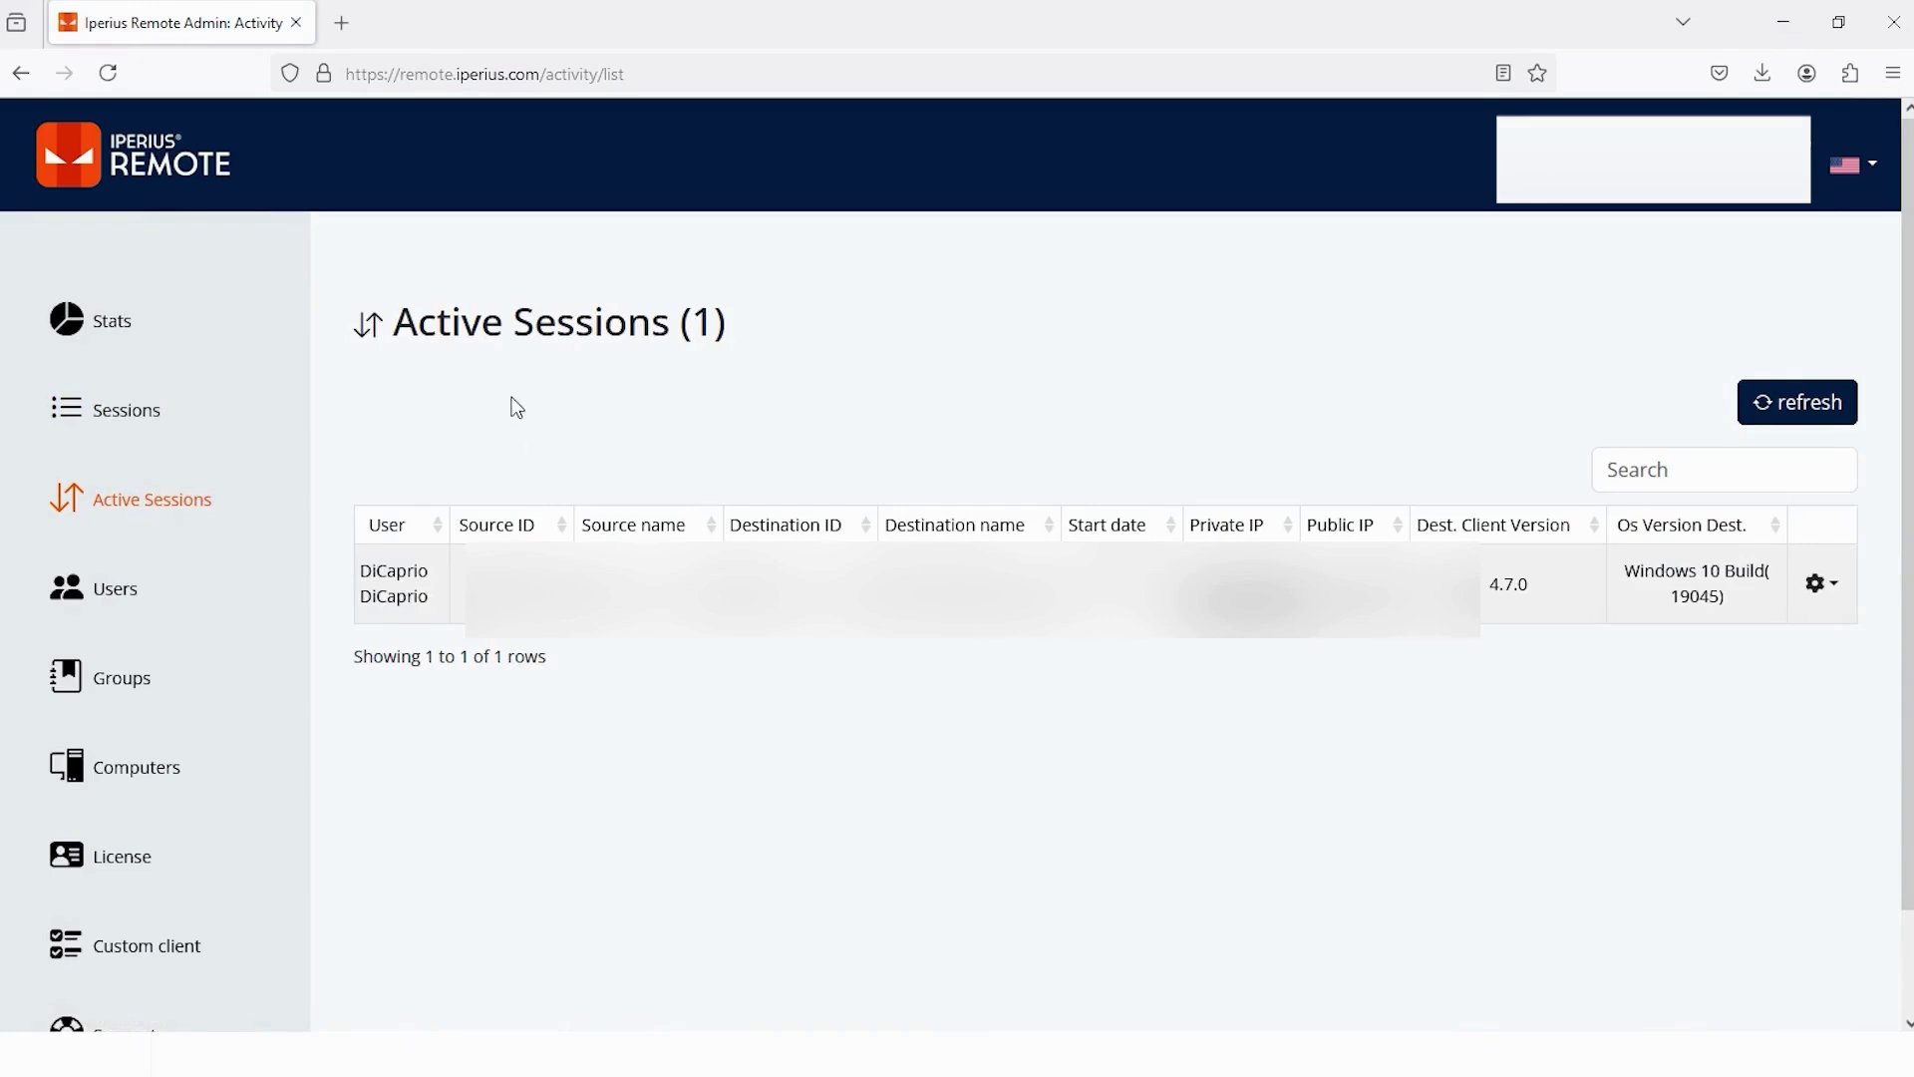
pyautogui.click(1832, 590)
pyautogui.scroll(-1, 1837, 595)
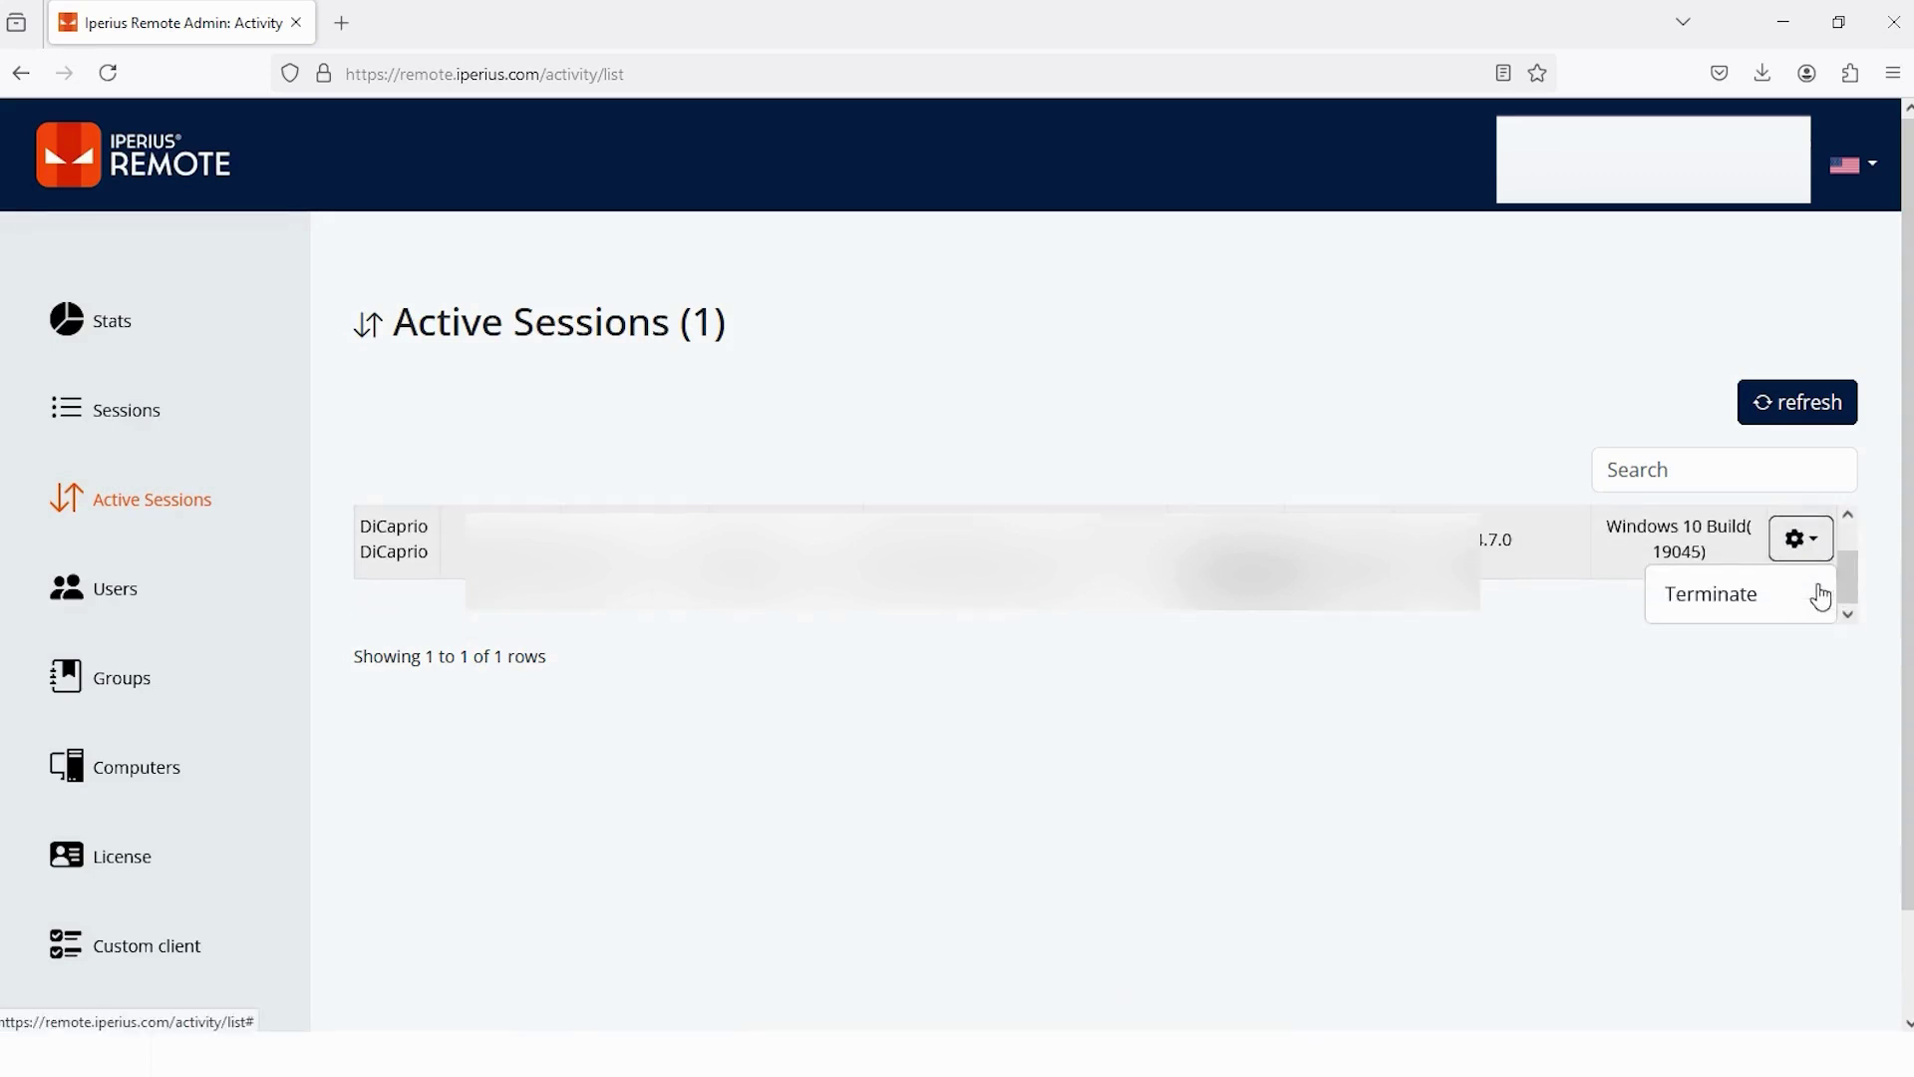
pyautogui.click(1707, 596)
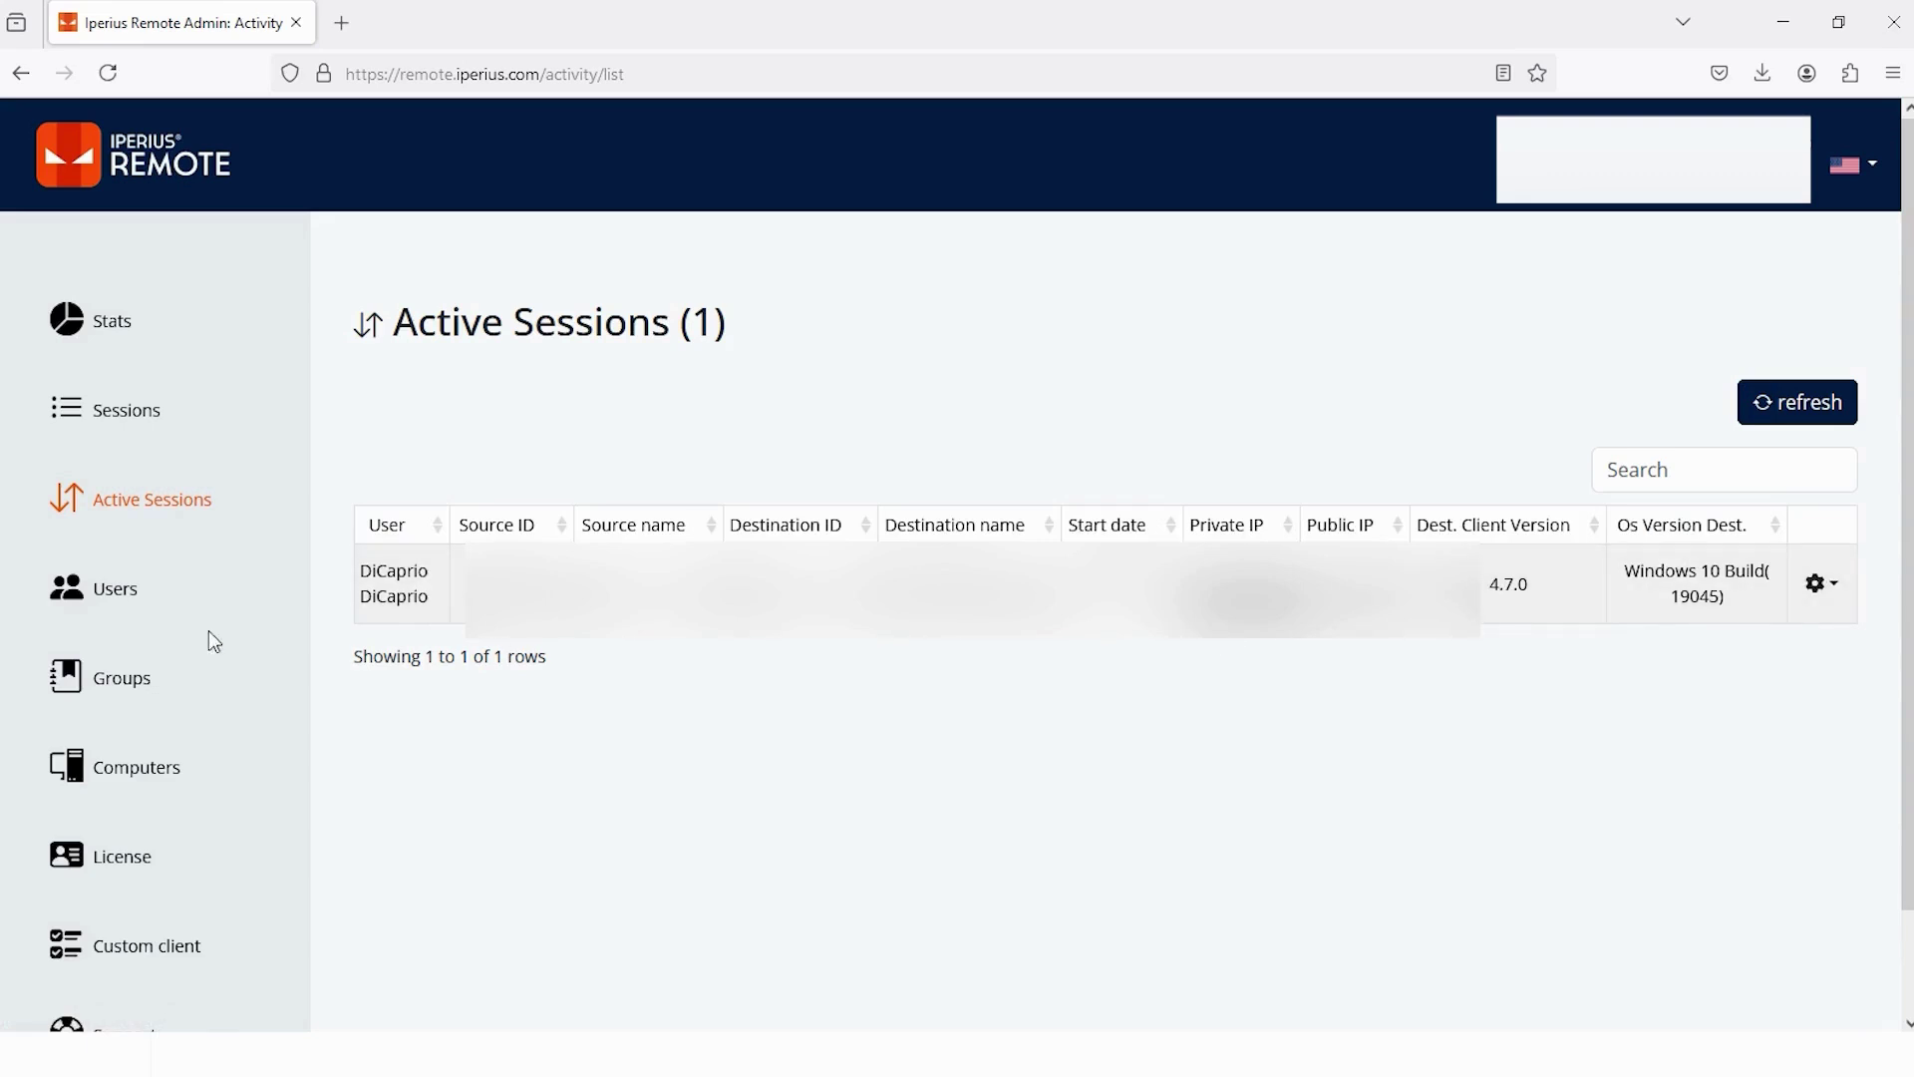
# - Go to Users and start a new user with + Add User
pyautogui.click(70, 608)
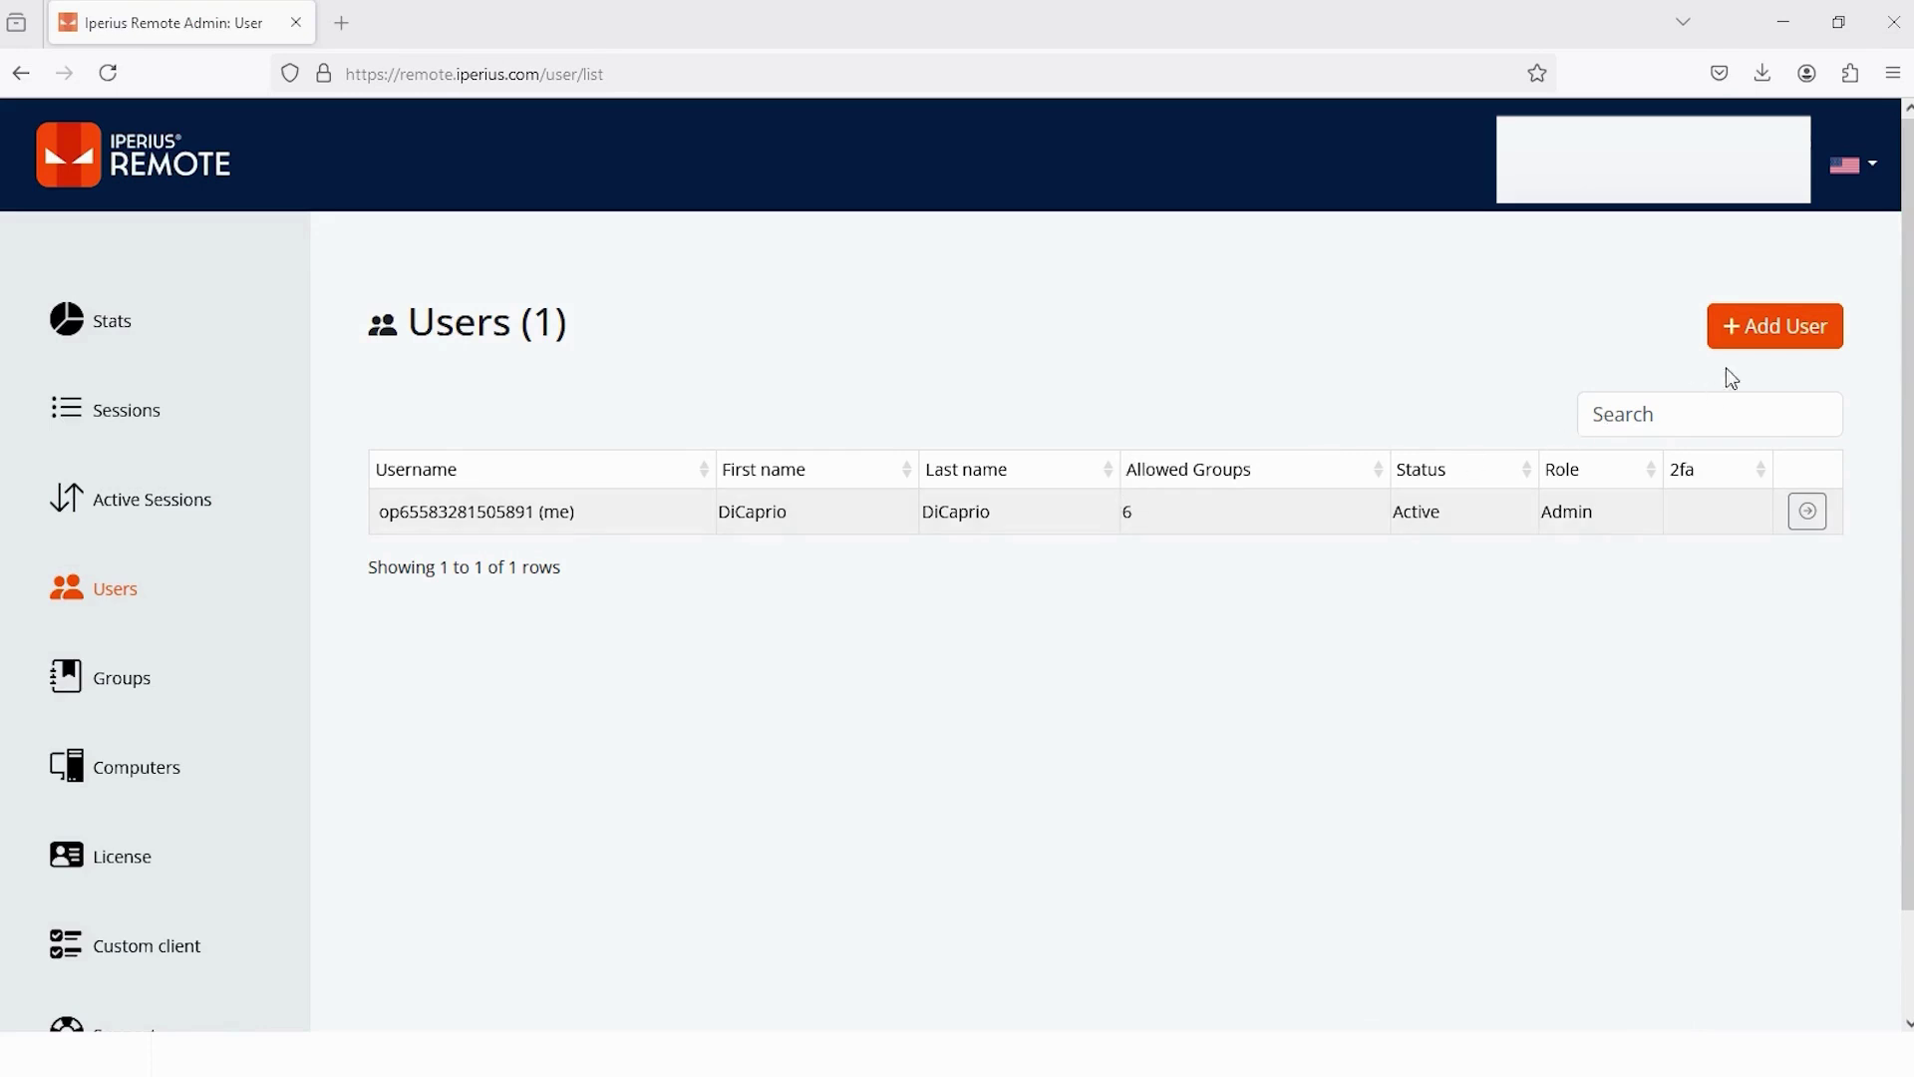
pyautogui.click(1751, 342)
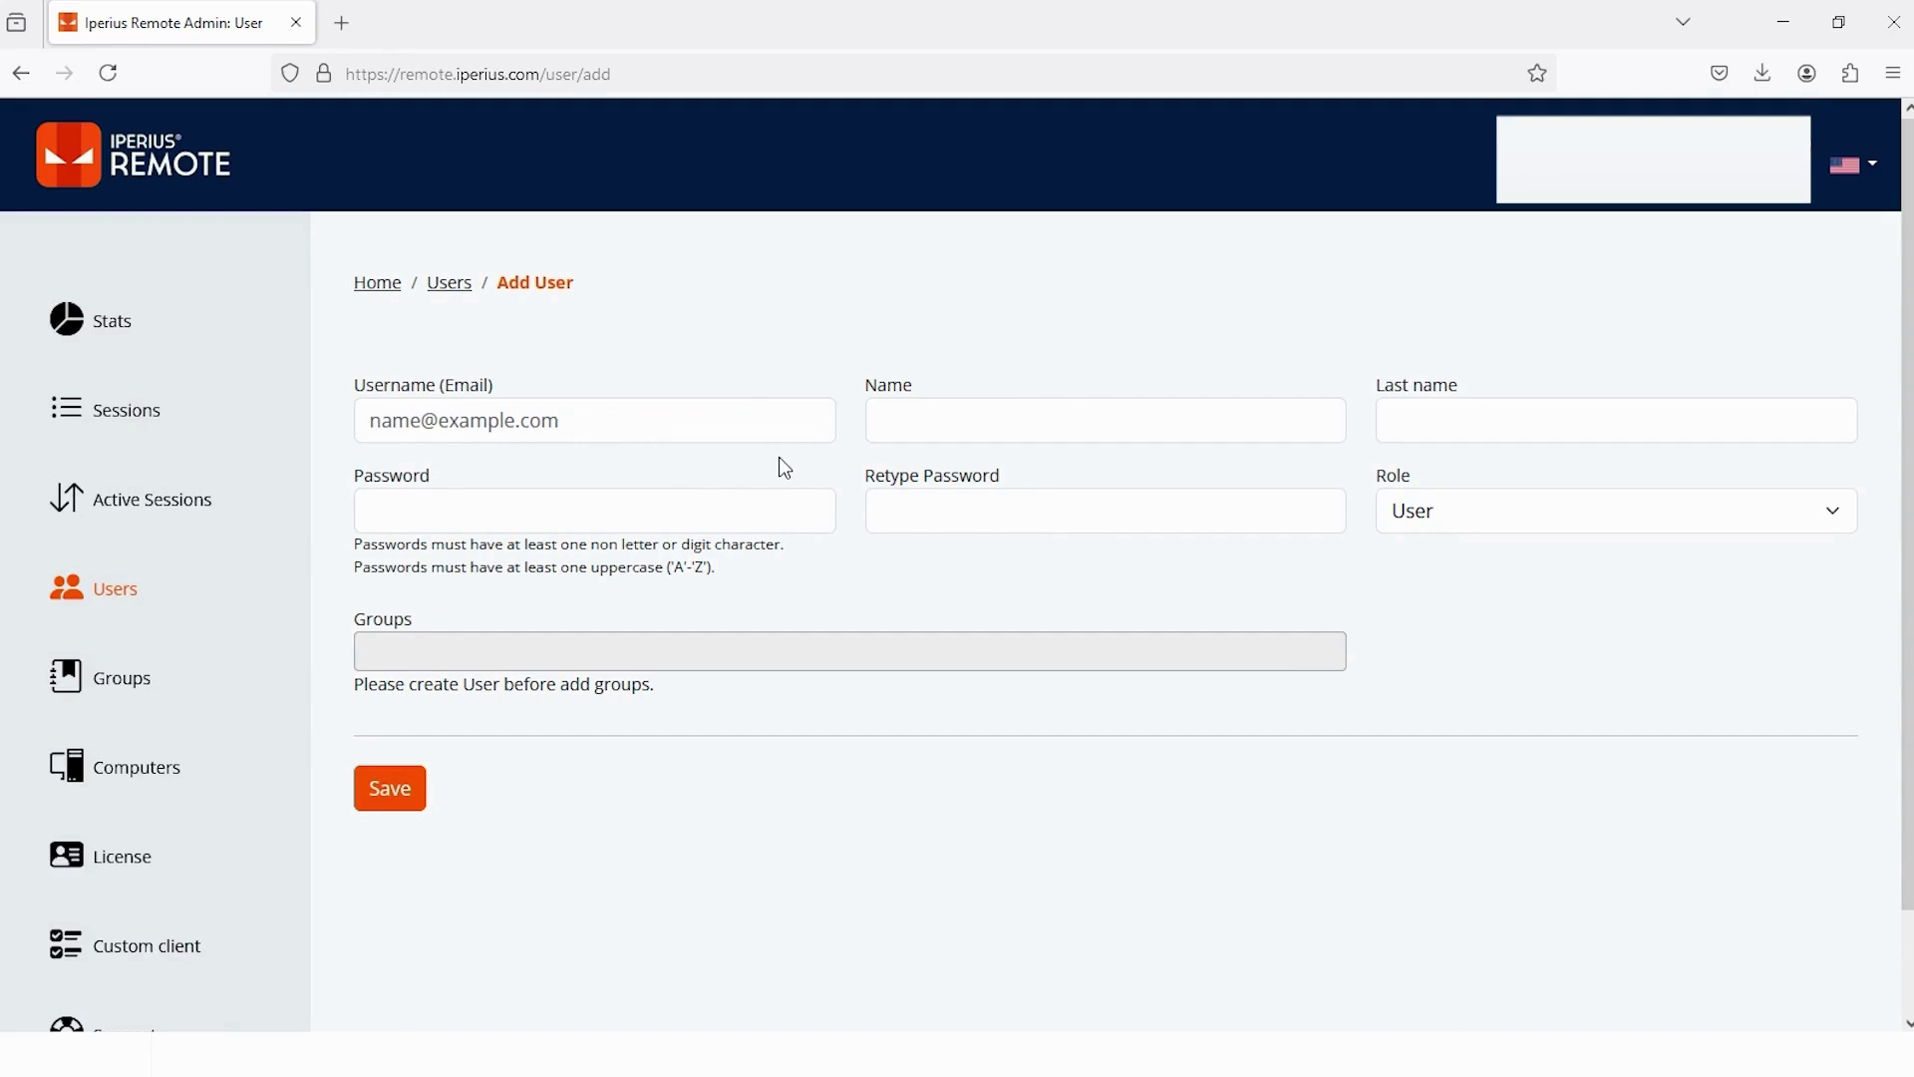
# - Fill in the new user's e-mail username, first and last name, and the password twice
pyautogui.click(547, 412)
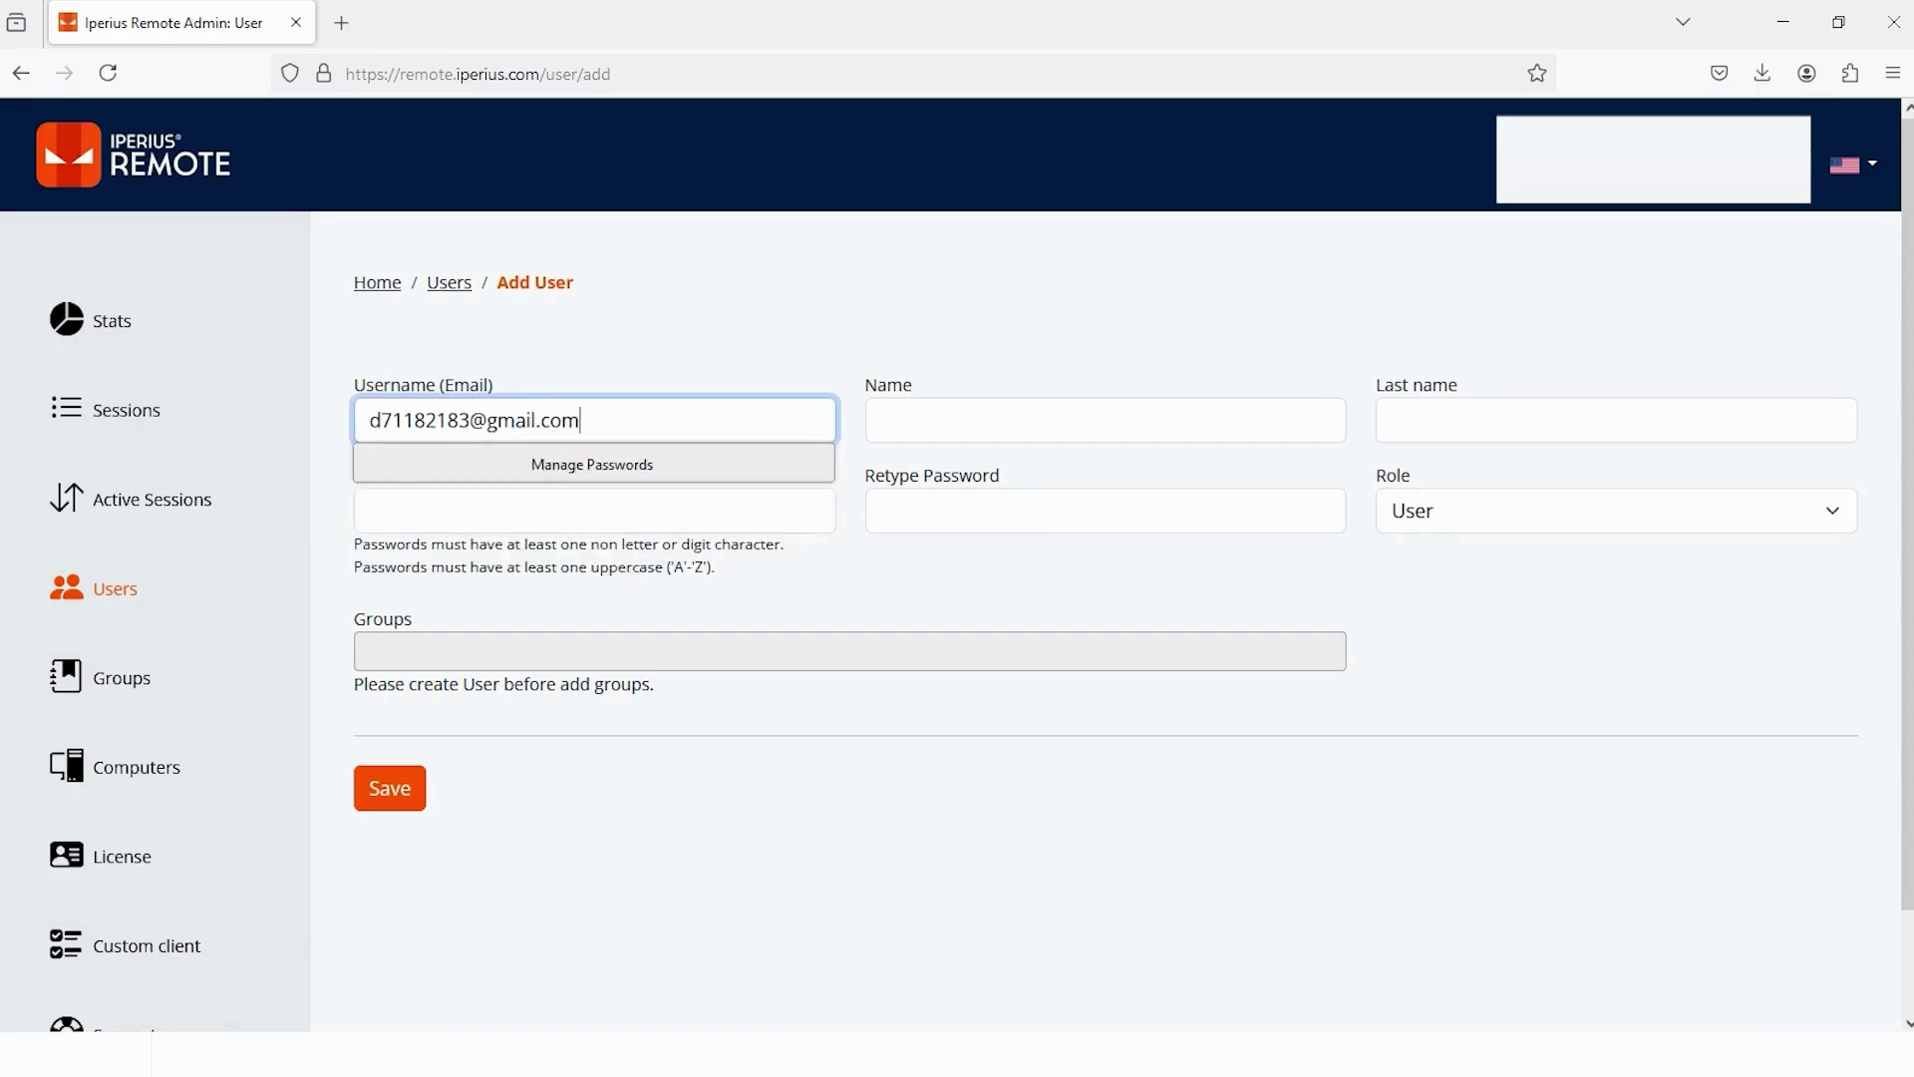
pyautogui.press('Tab')
pyautogui.press('Tab')
pyautogui.press('Tab')
pyautogui.press('Tab')
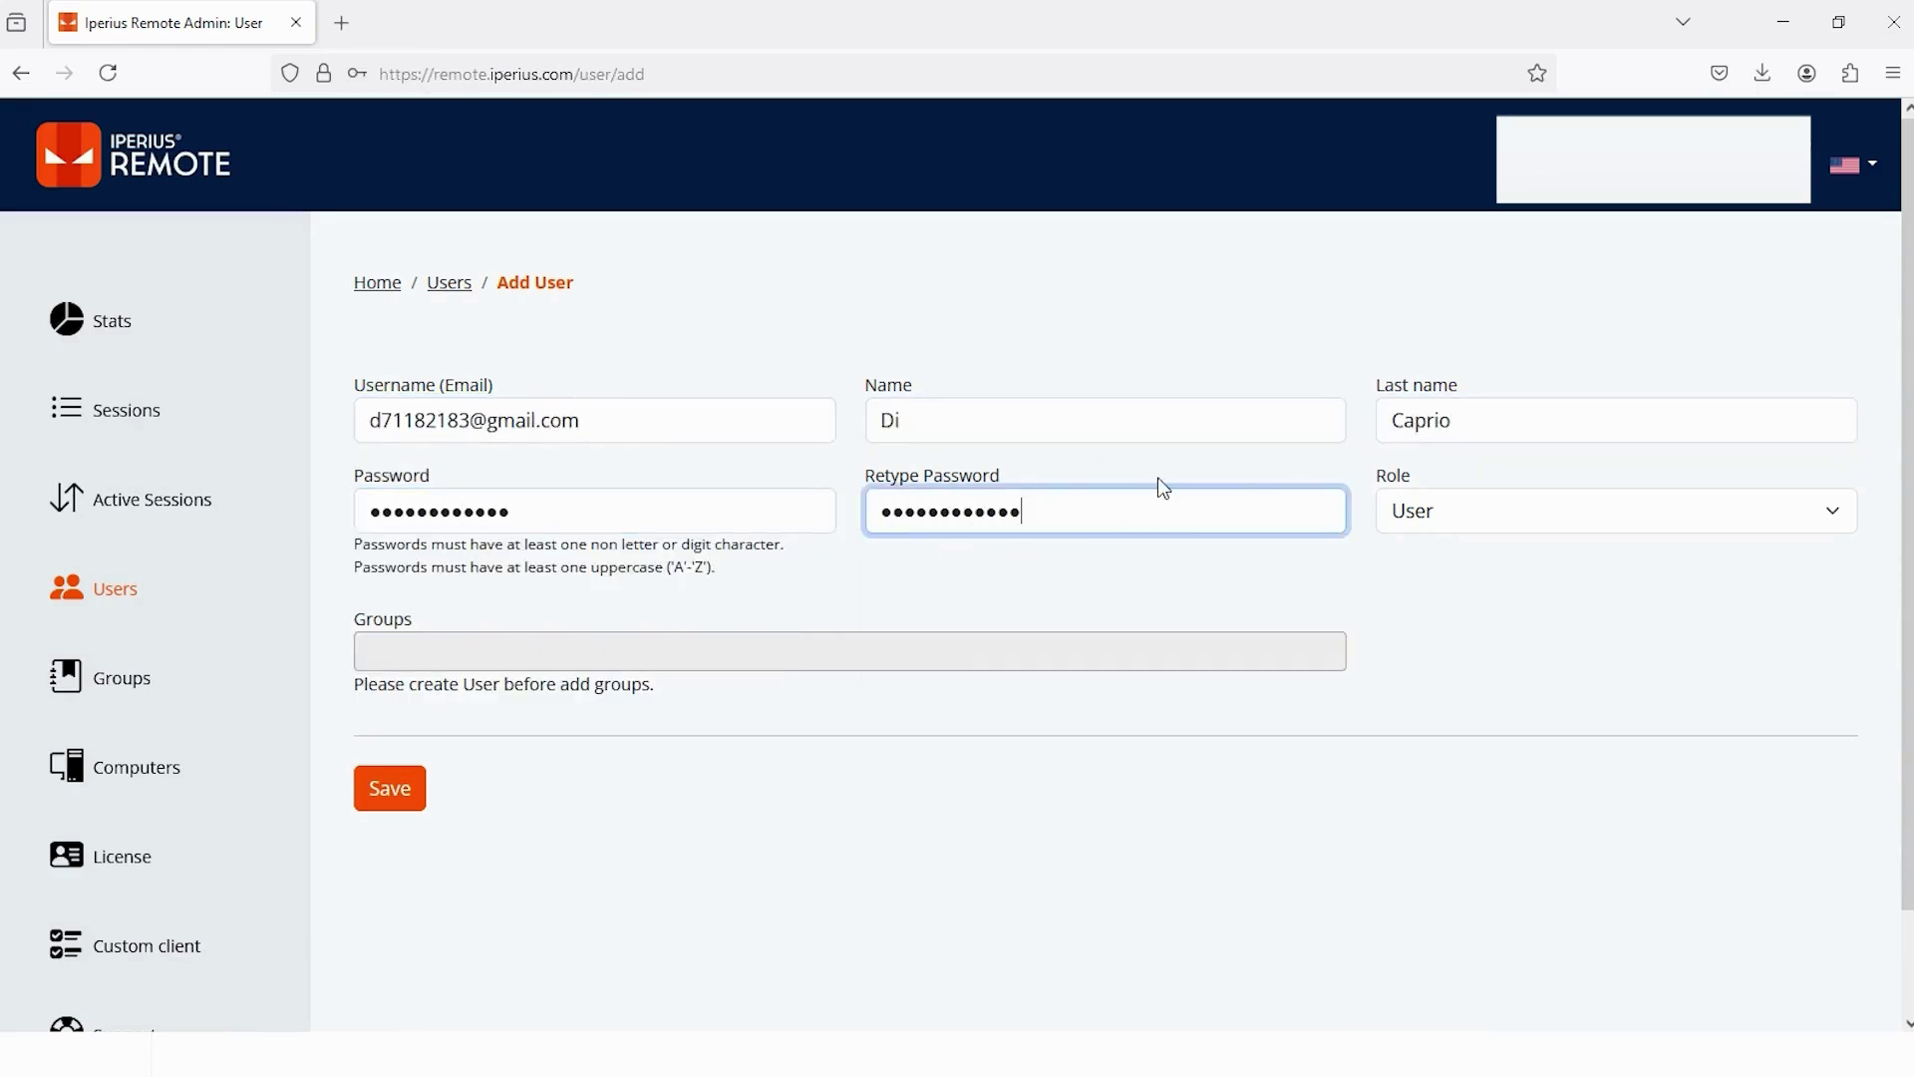
# - Keep the new user's role as User and save the account
pyautogui.moveTo(1380, 482); pyautogui.dragTo(1417, 492)
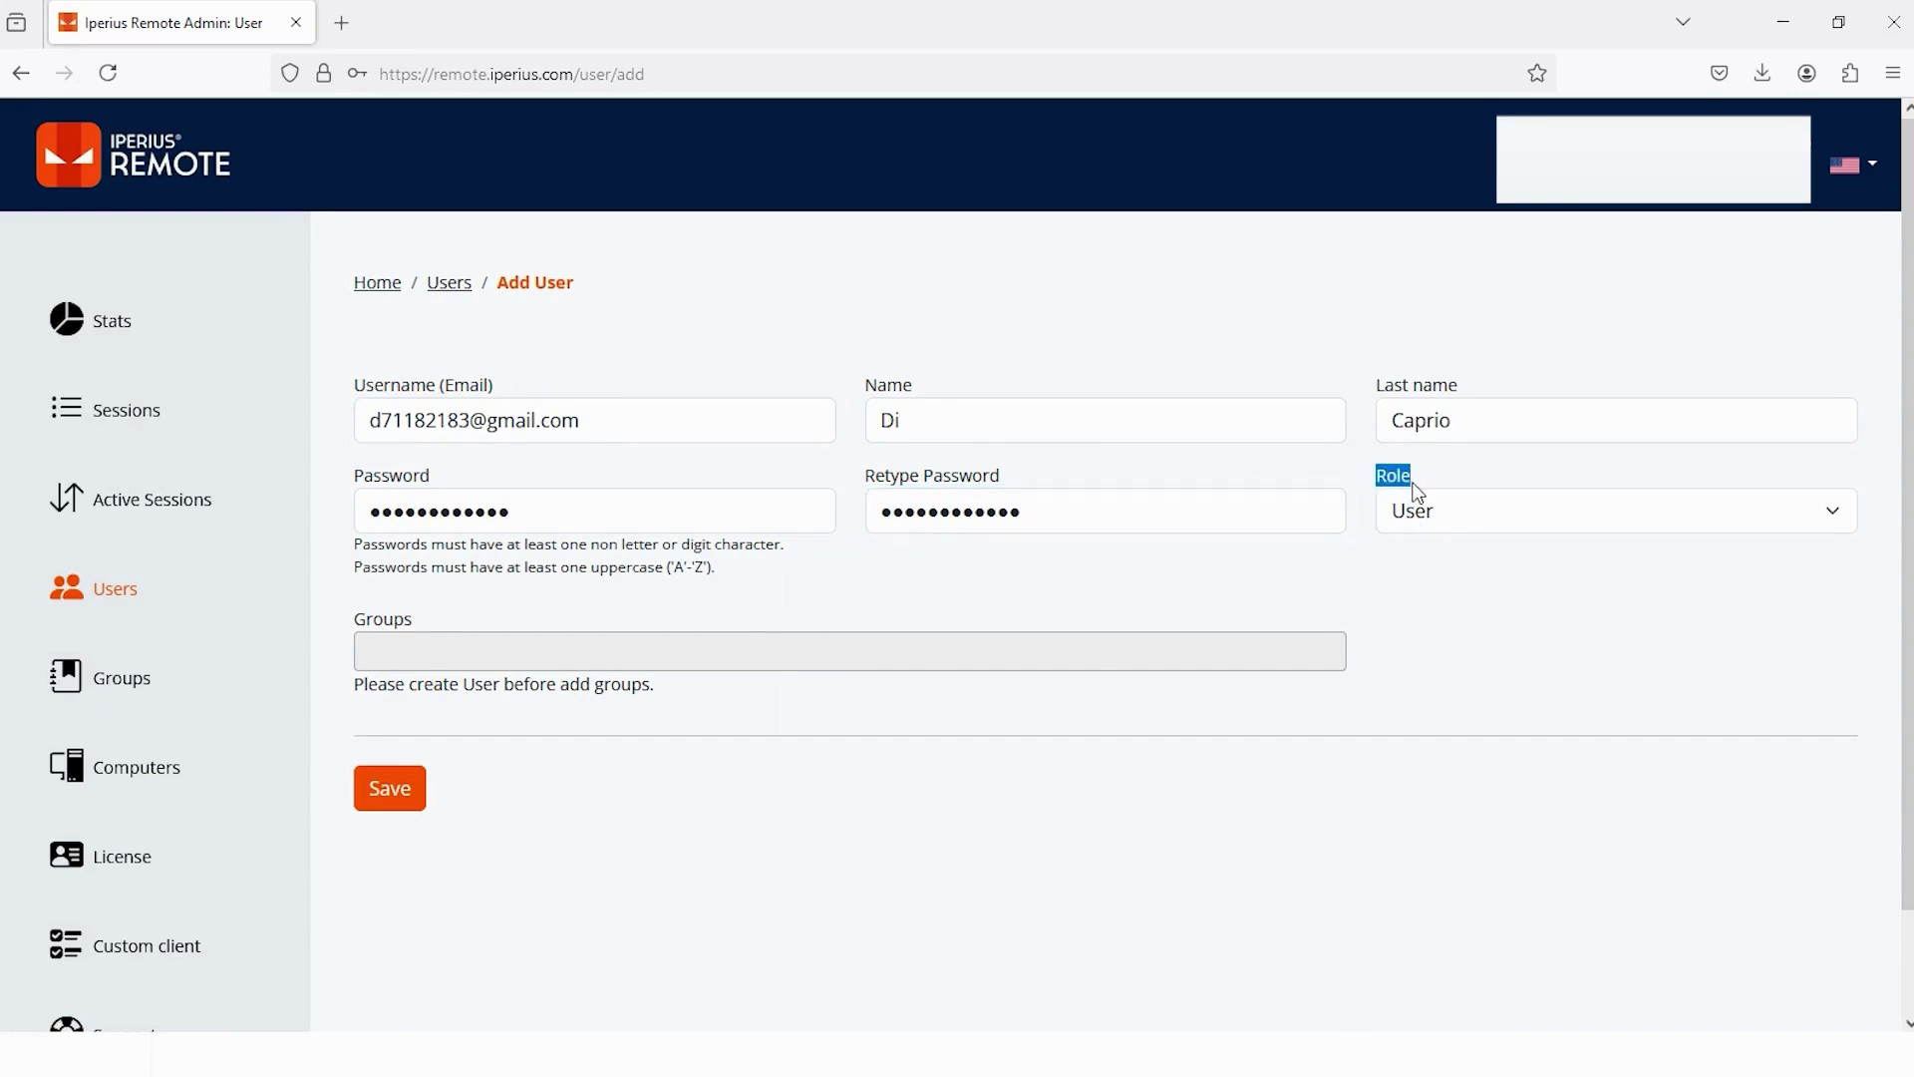
pyautogui.click(1836, 525)
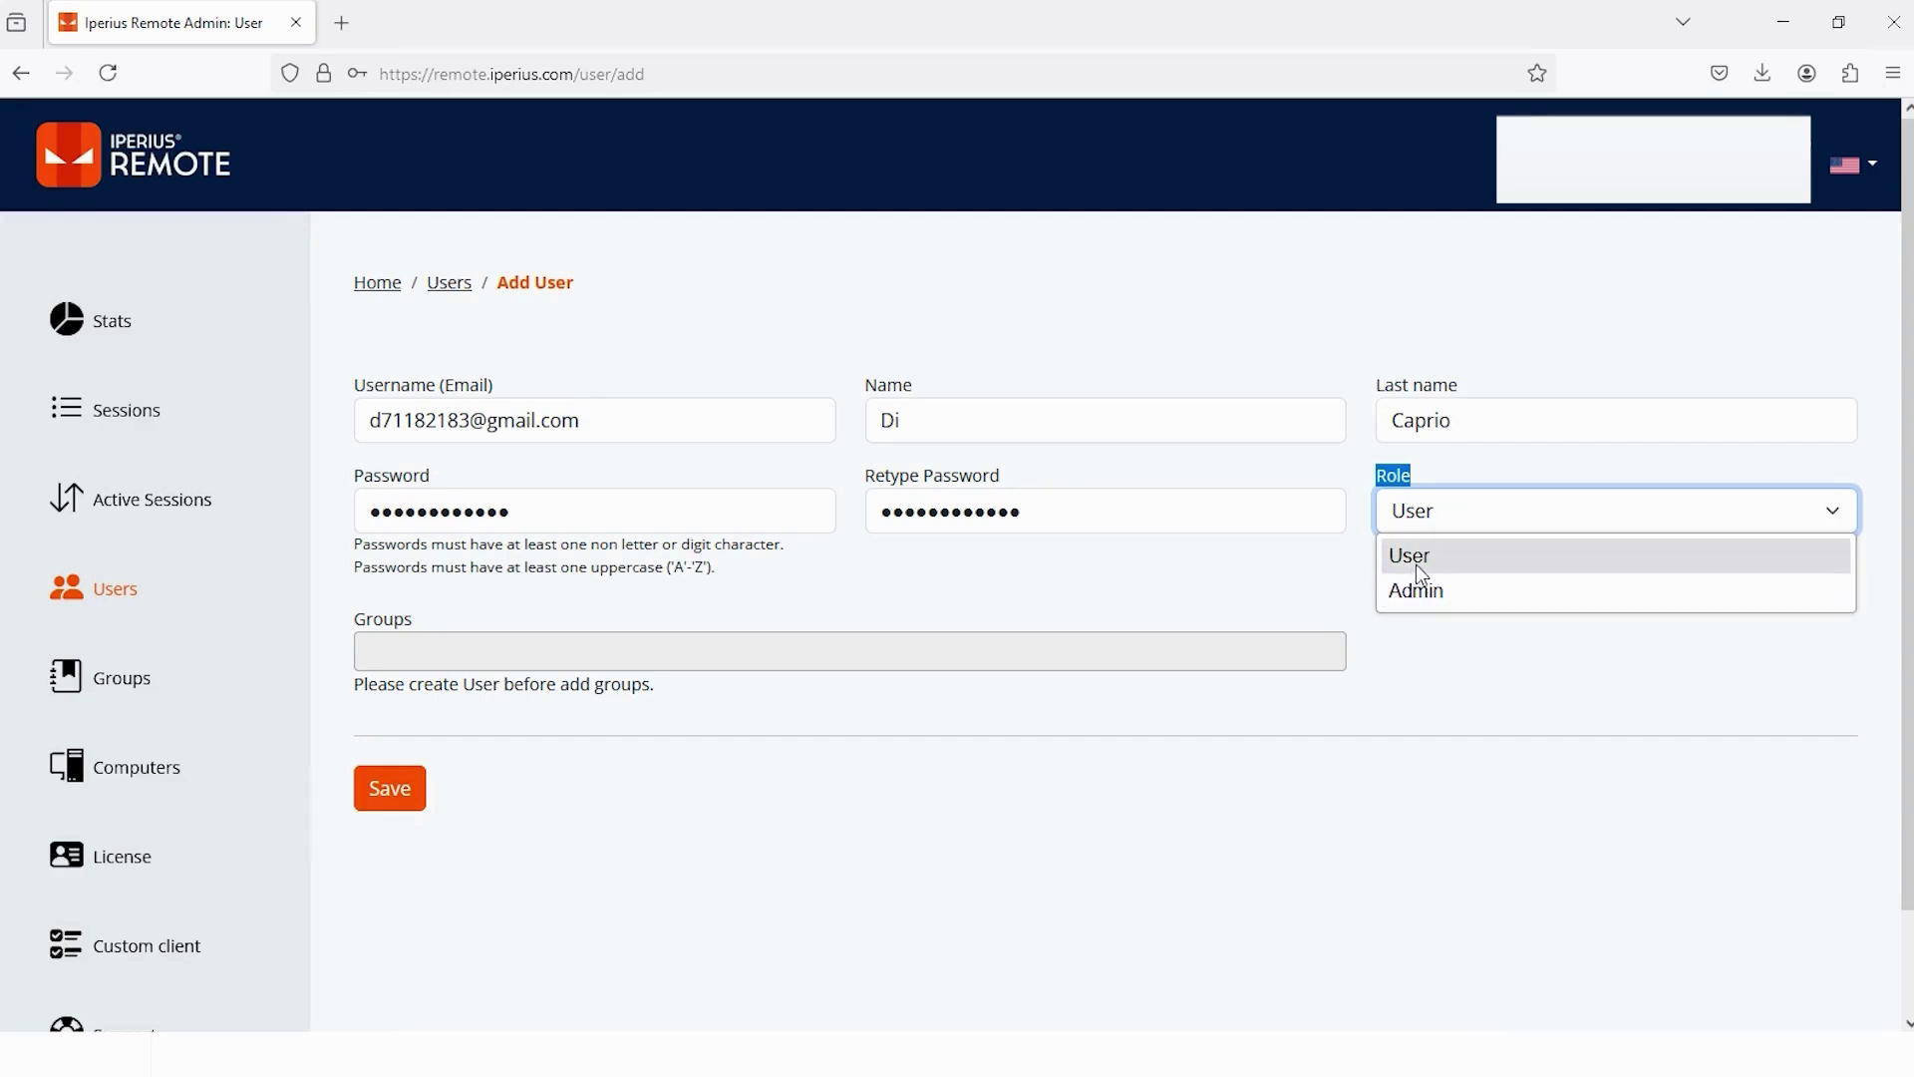
pyautogui.click(1426, 570)
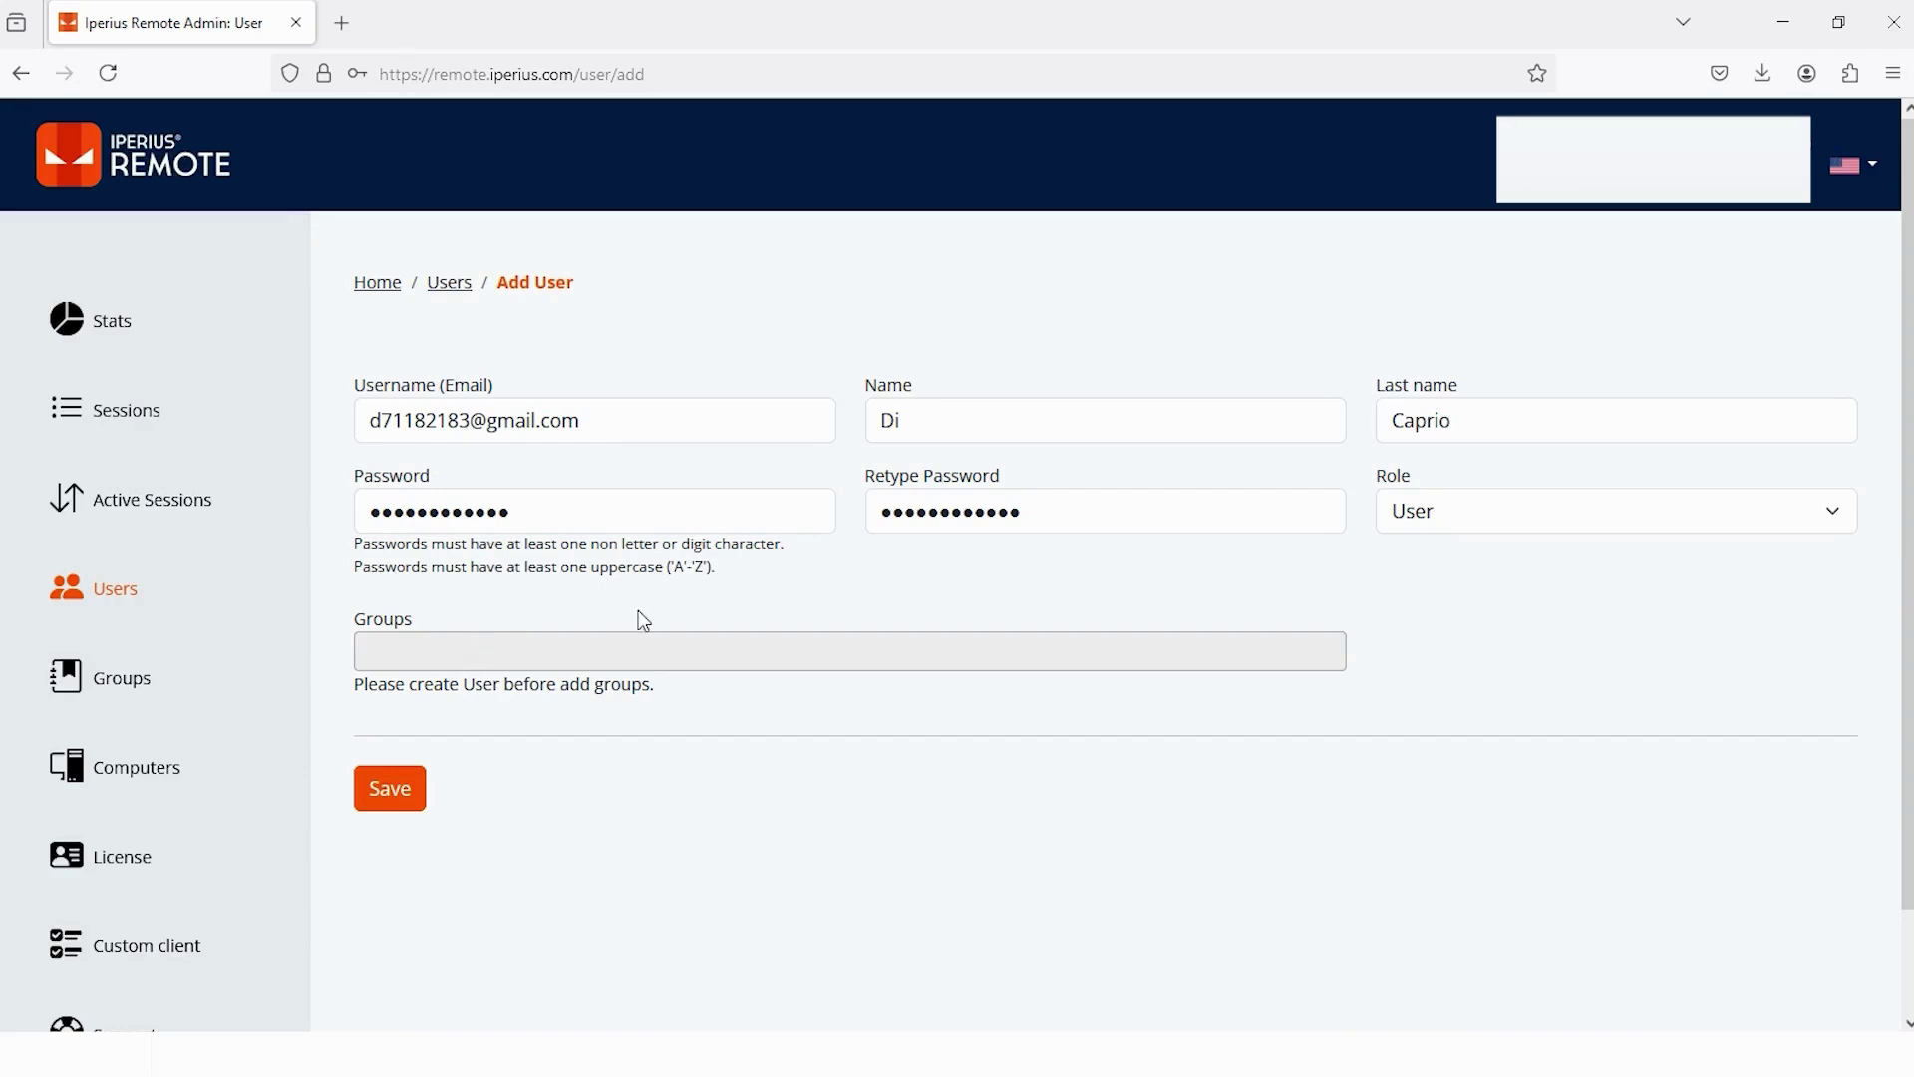
pyautogui.click(408, 798)
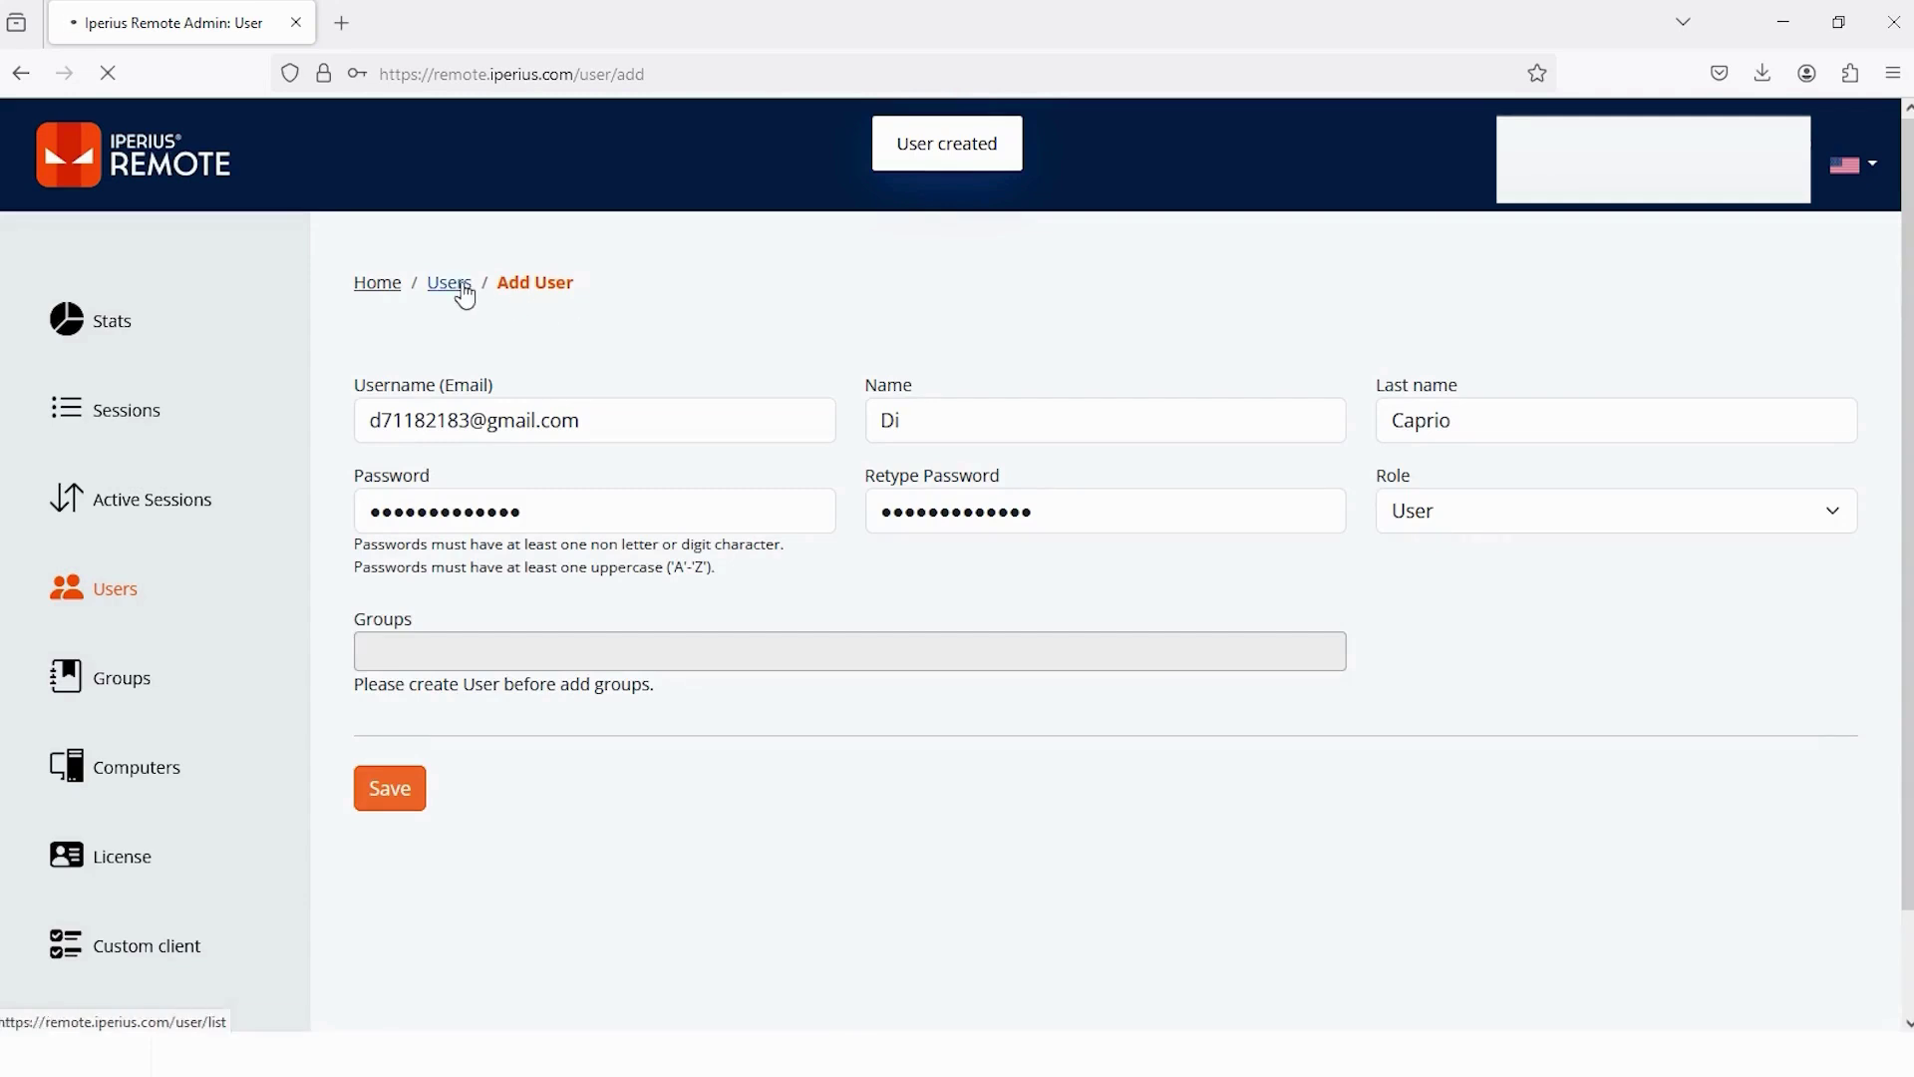
# - Return to the Users list and open the new user's edit page
pyautogui.click(454, 286)
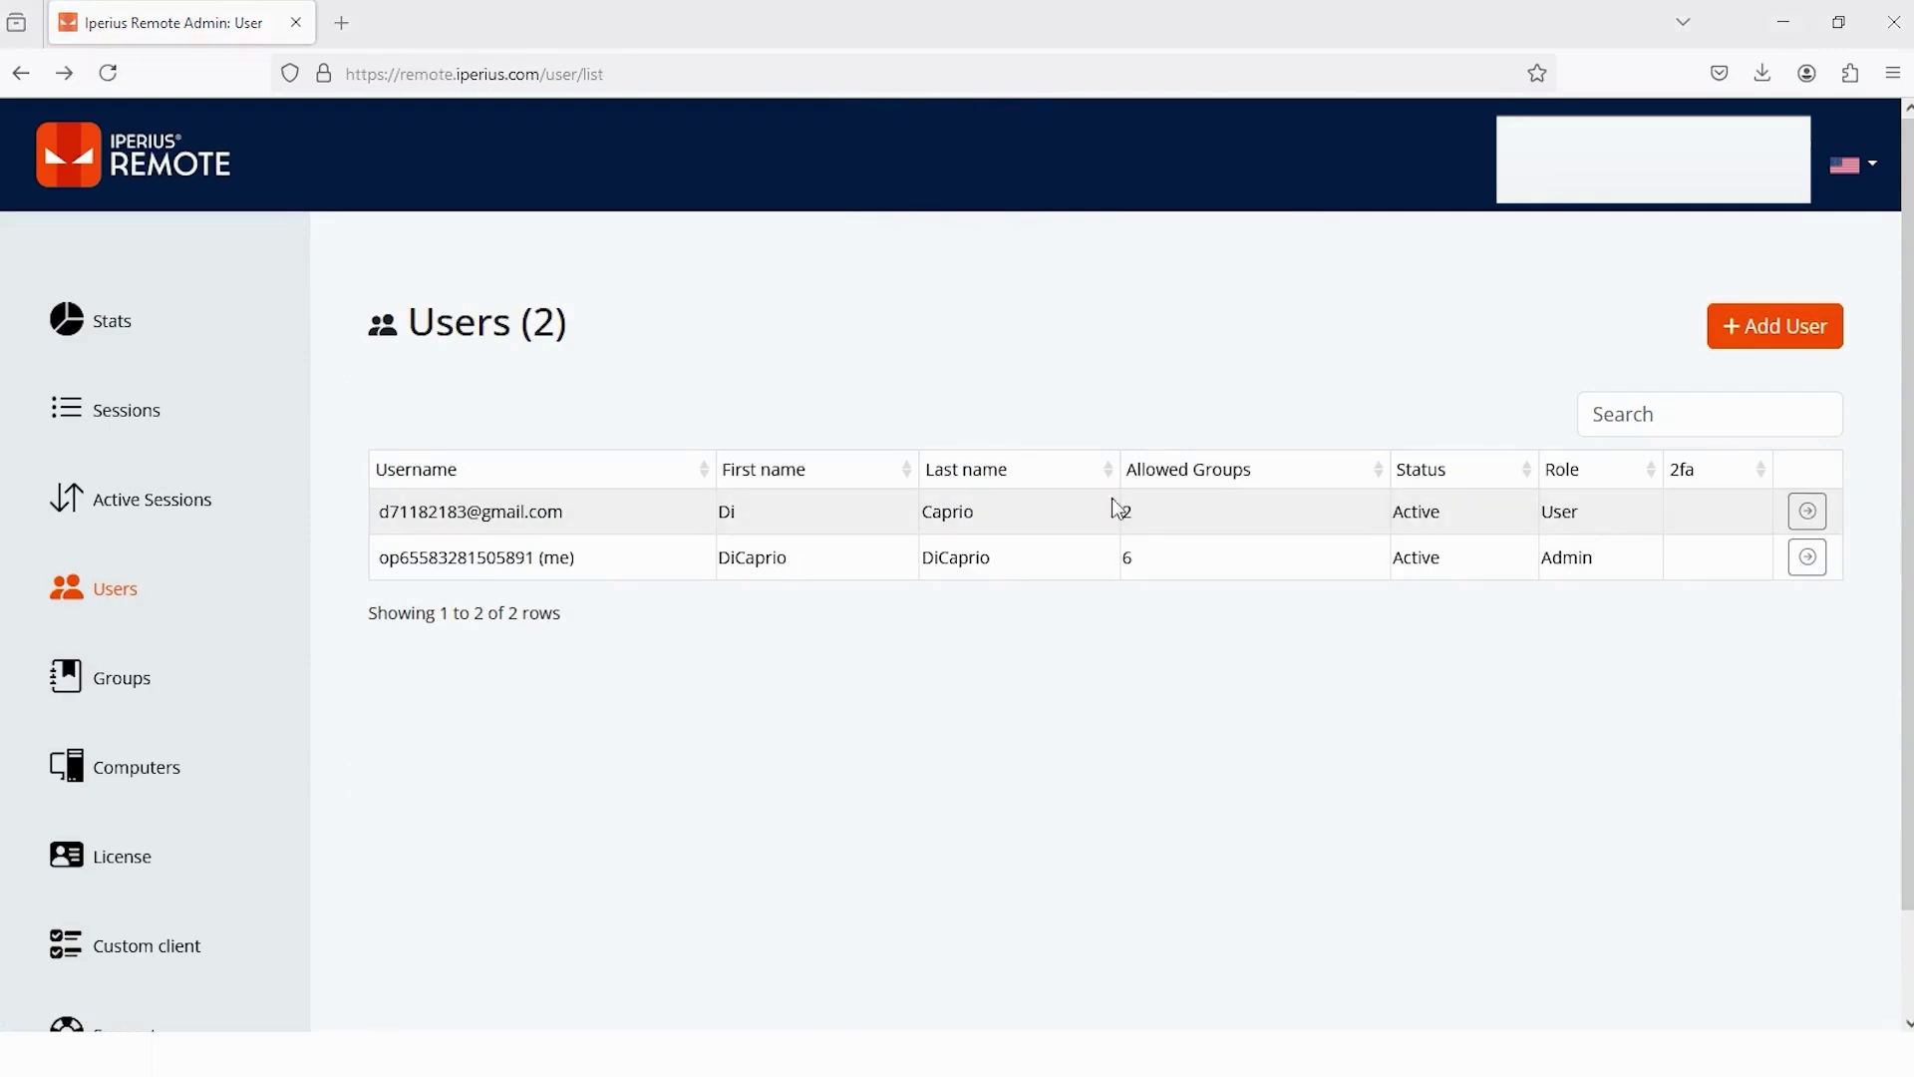
pyautogui.click(1808, 512)
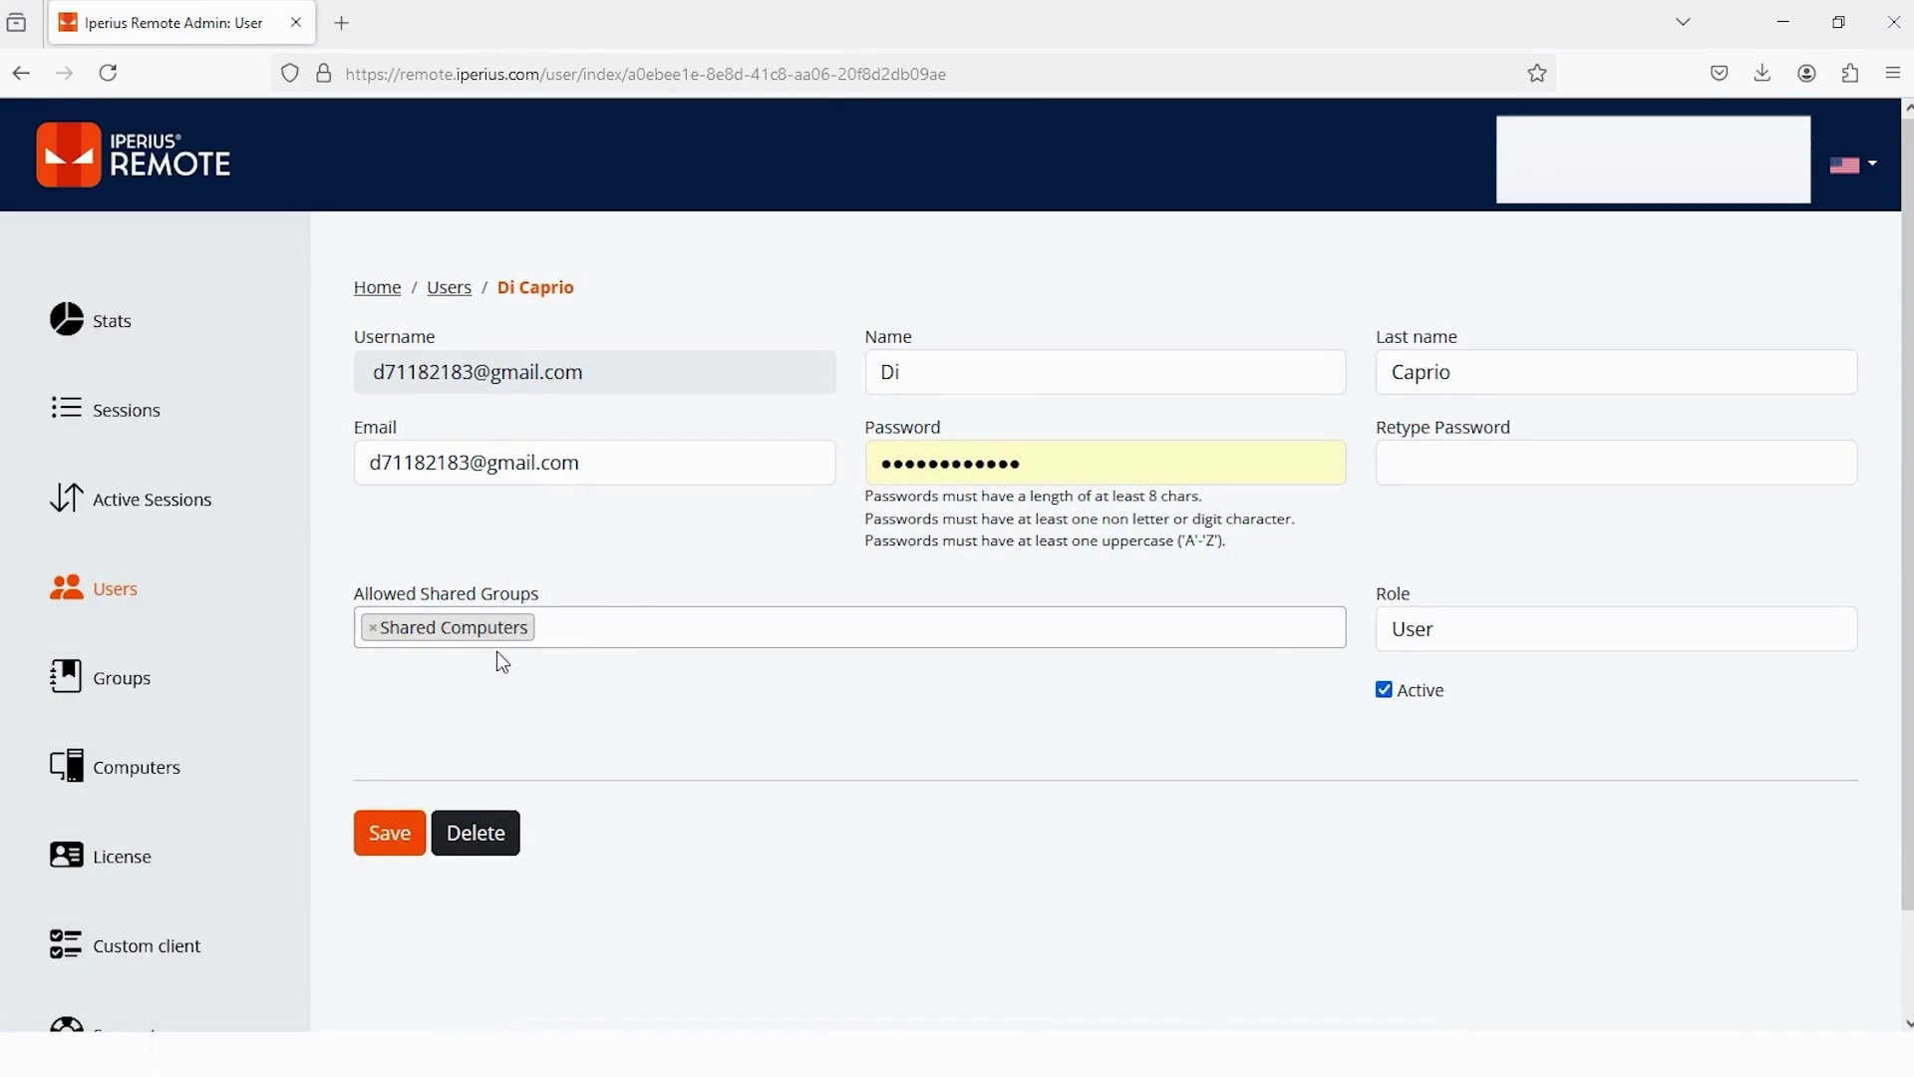
# - Add a group named 'My study scheme' from the Groups page and save it
pyautogui.click(118, 701)
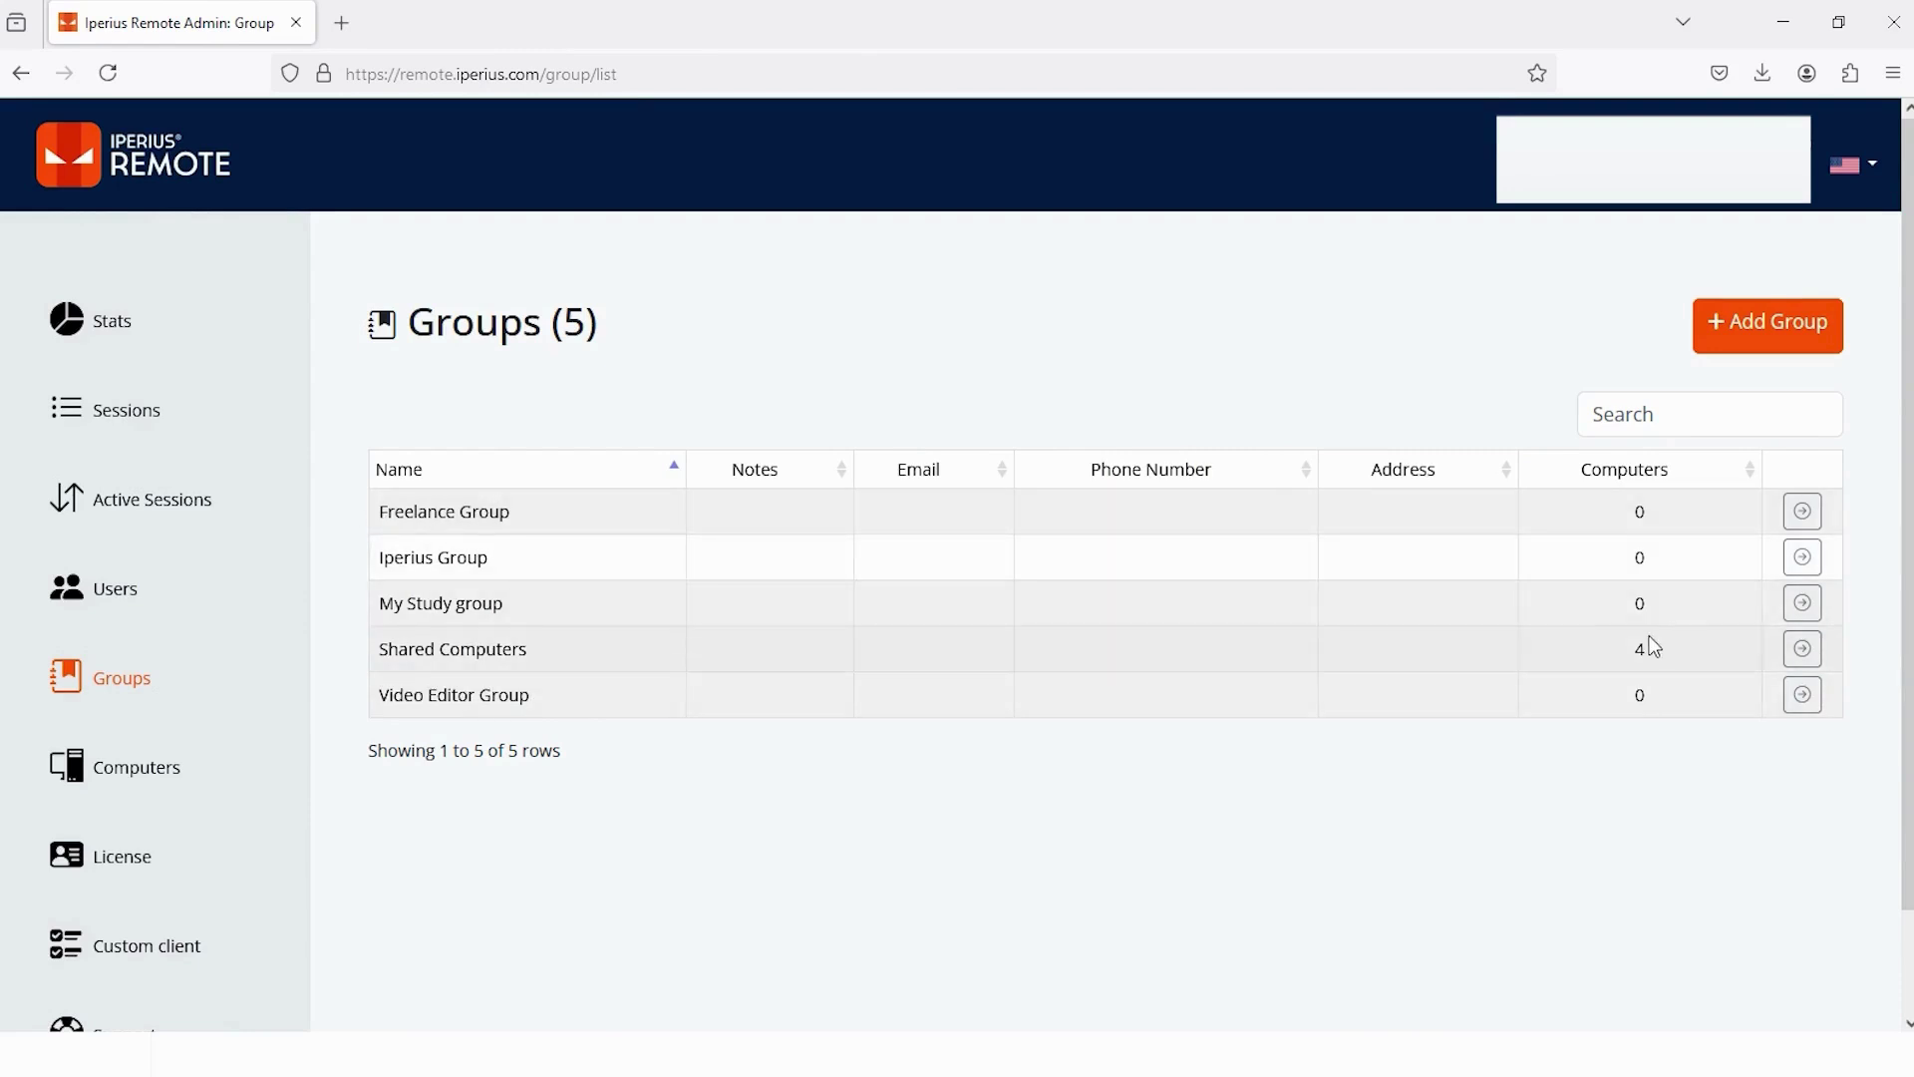
pyautogui.click(1770, 344)
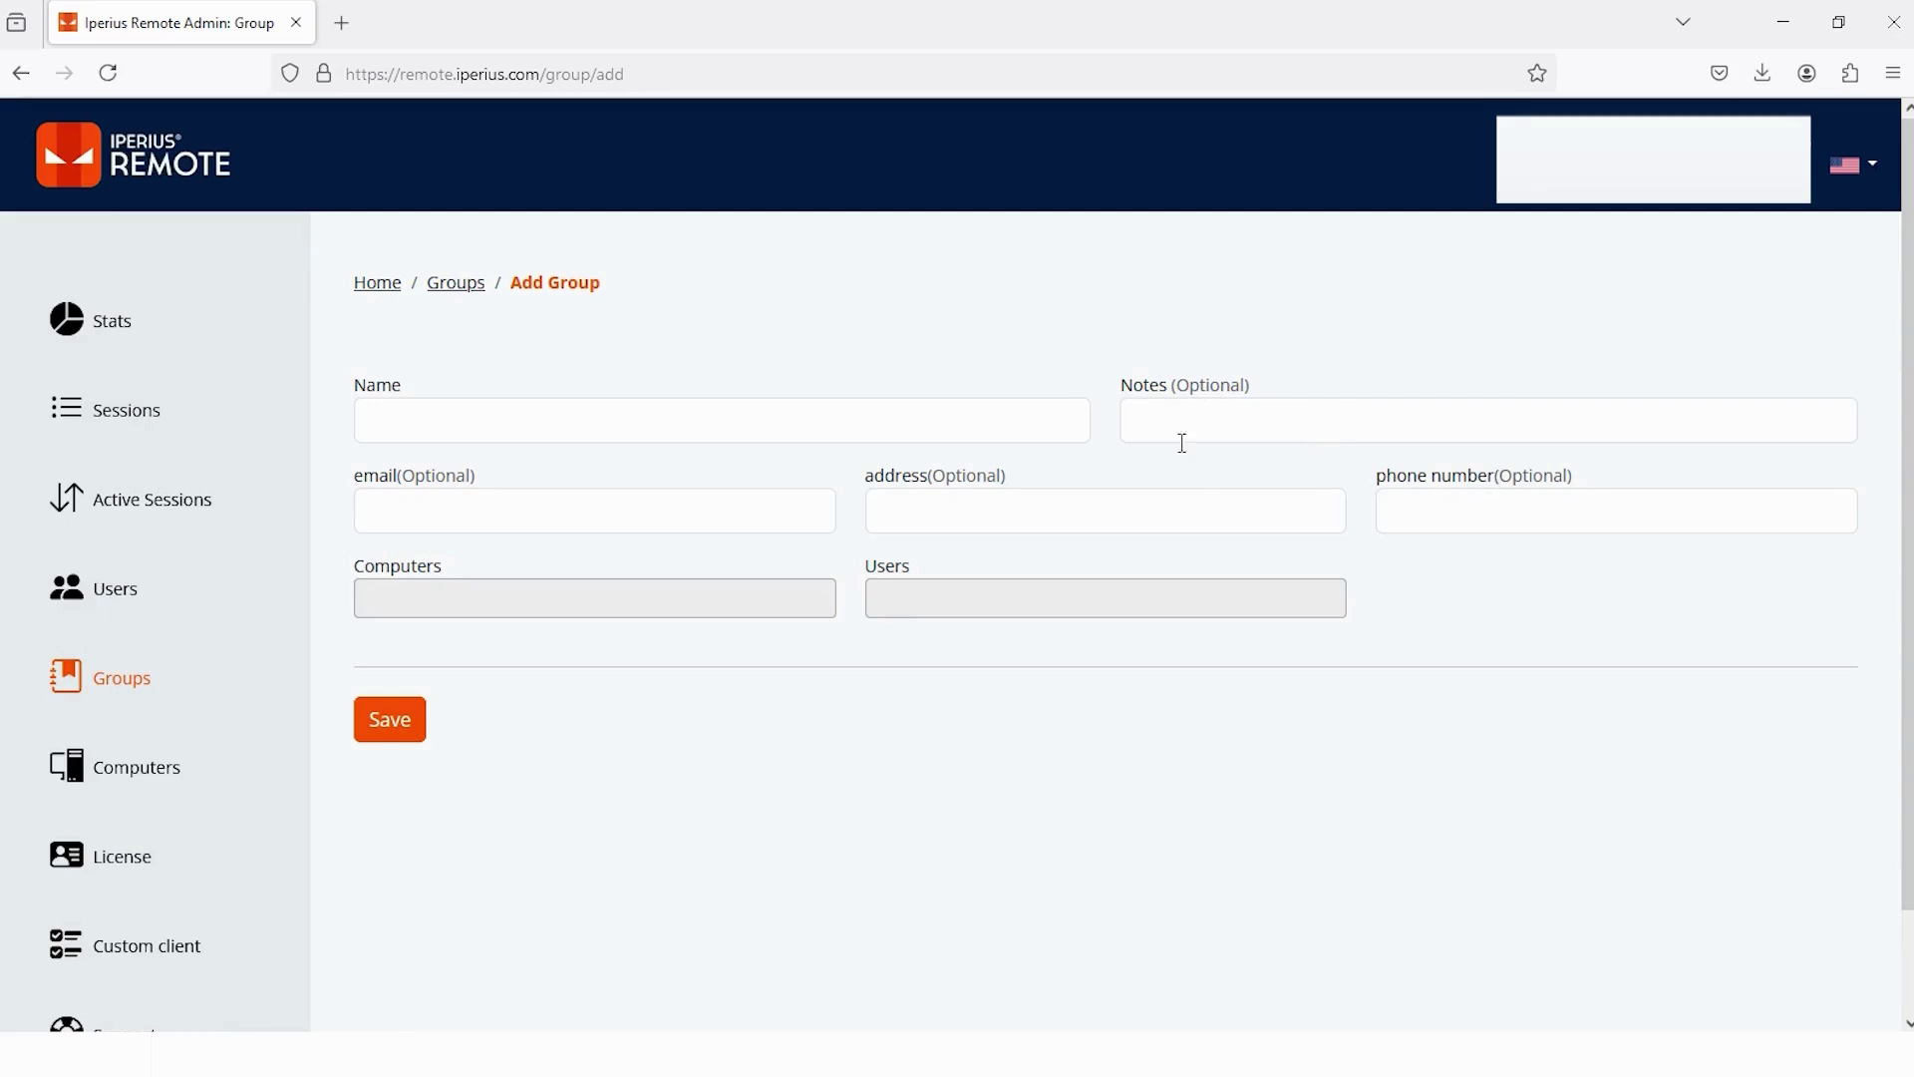
pyautogui.click(574, 423)
pyautogui.write('My study scheme')
pyautogui.click(389, 718)
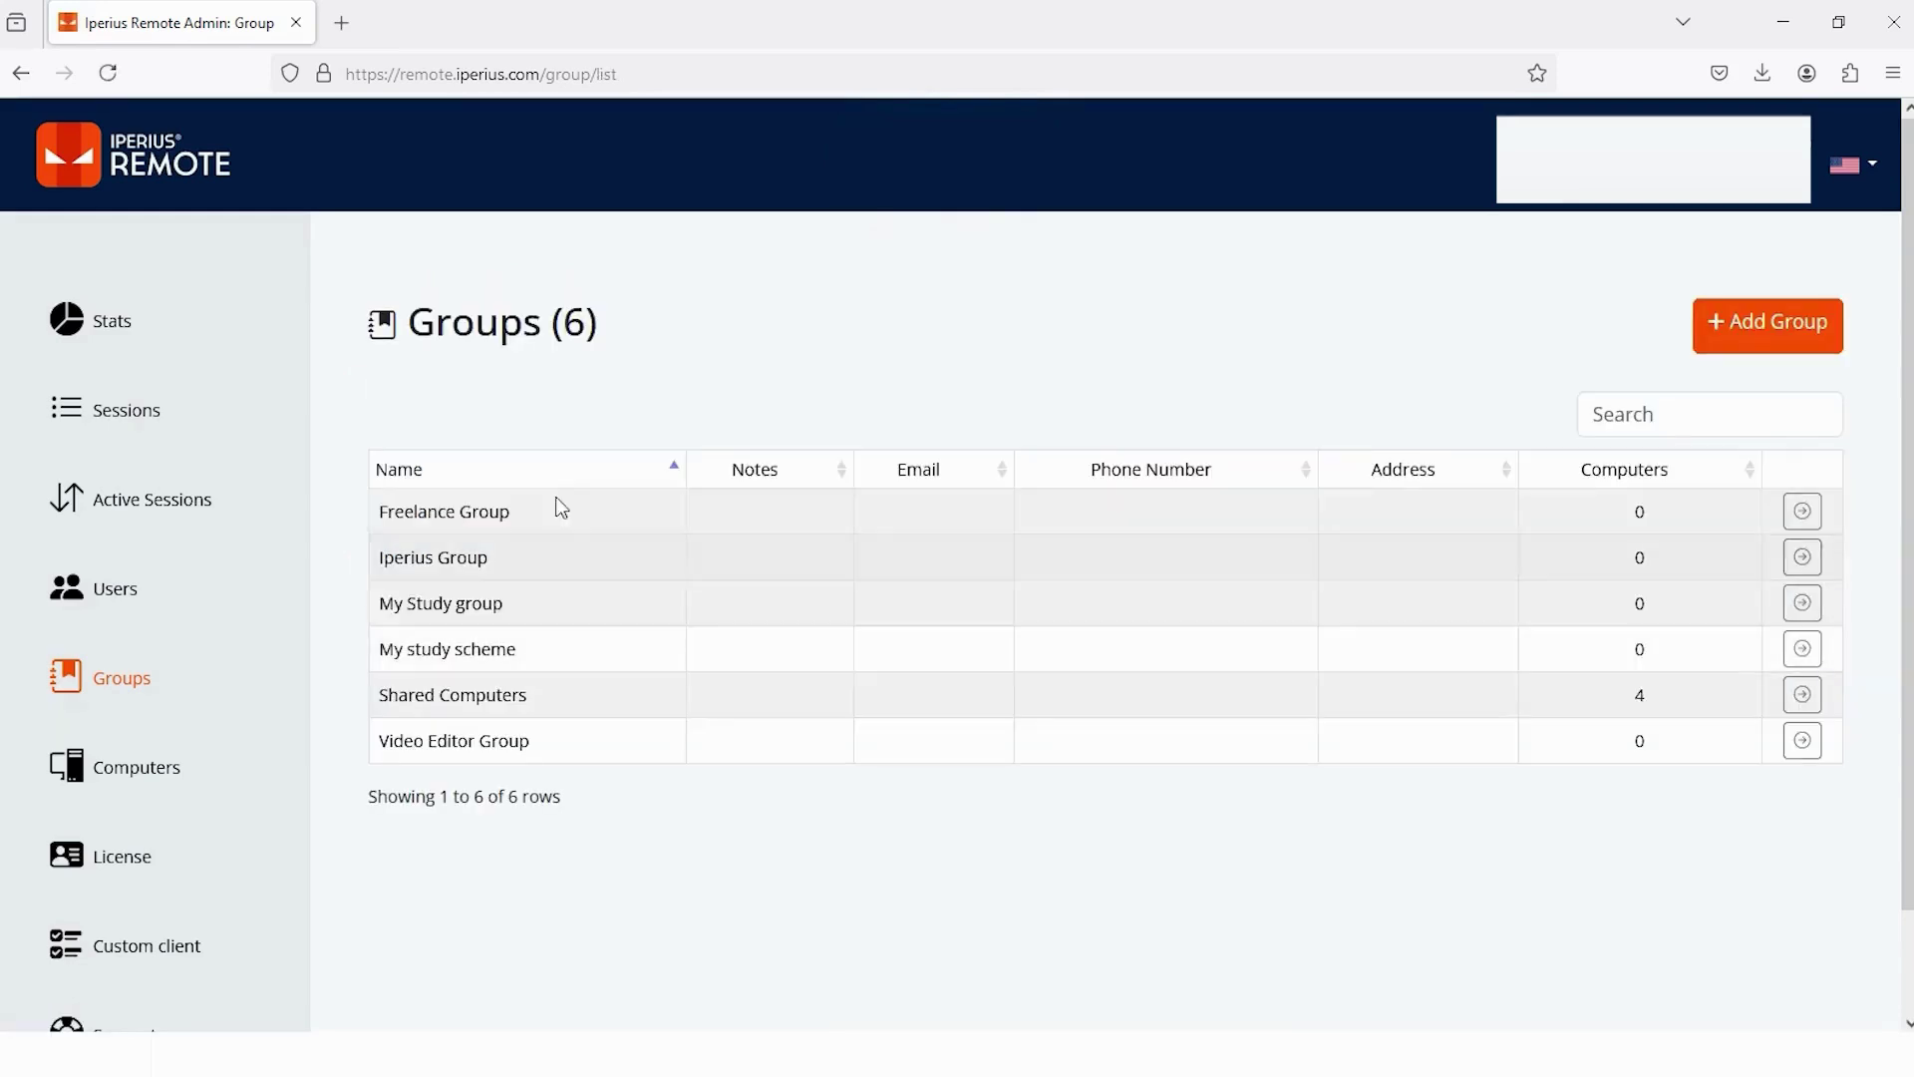
# - Highlight the new My study scheme group and the Shared Computers count of 4
pyautogui.moveTo(382, 661); pyautogui.dragTo(563, 658)
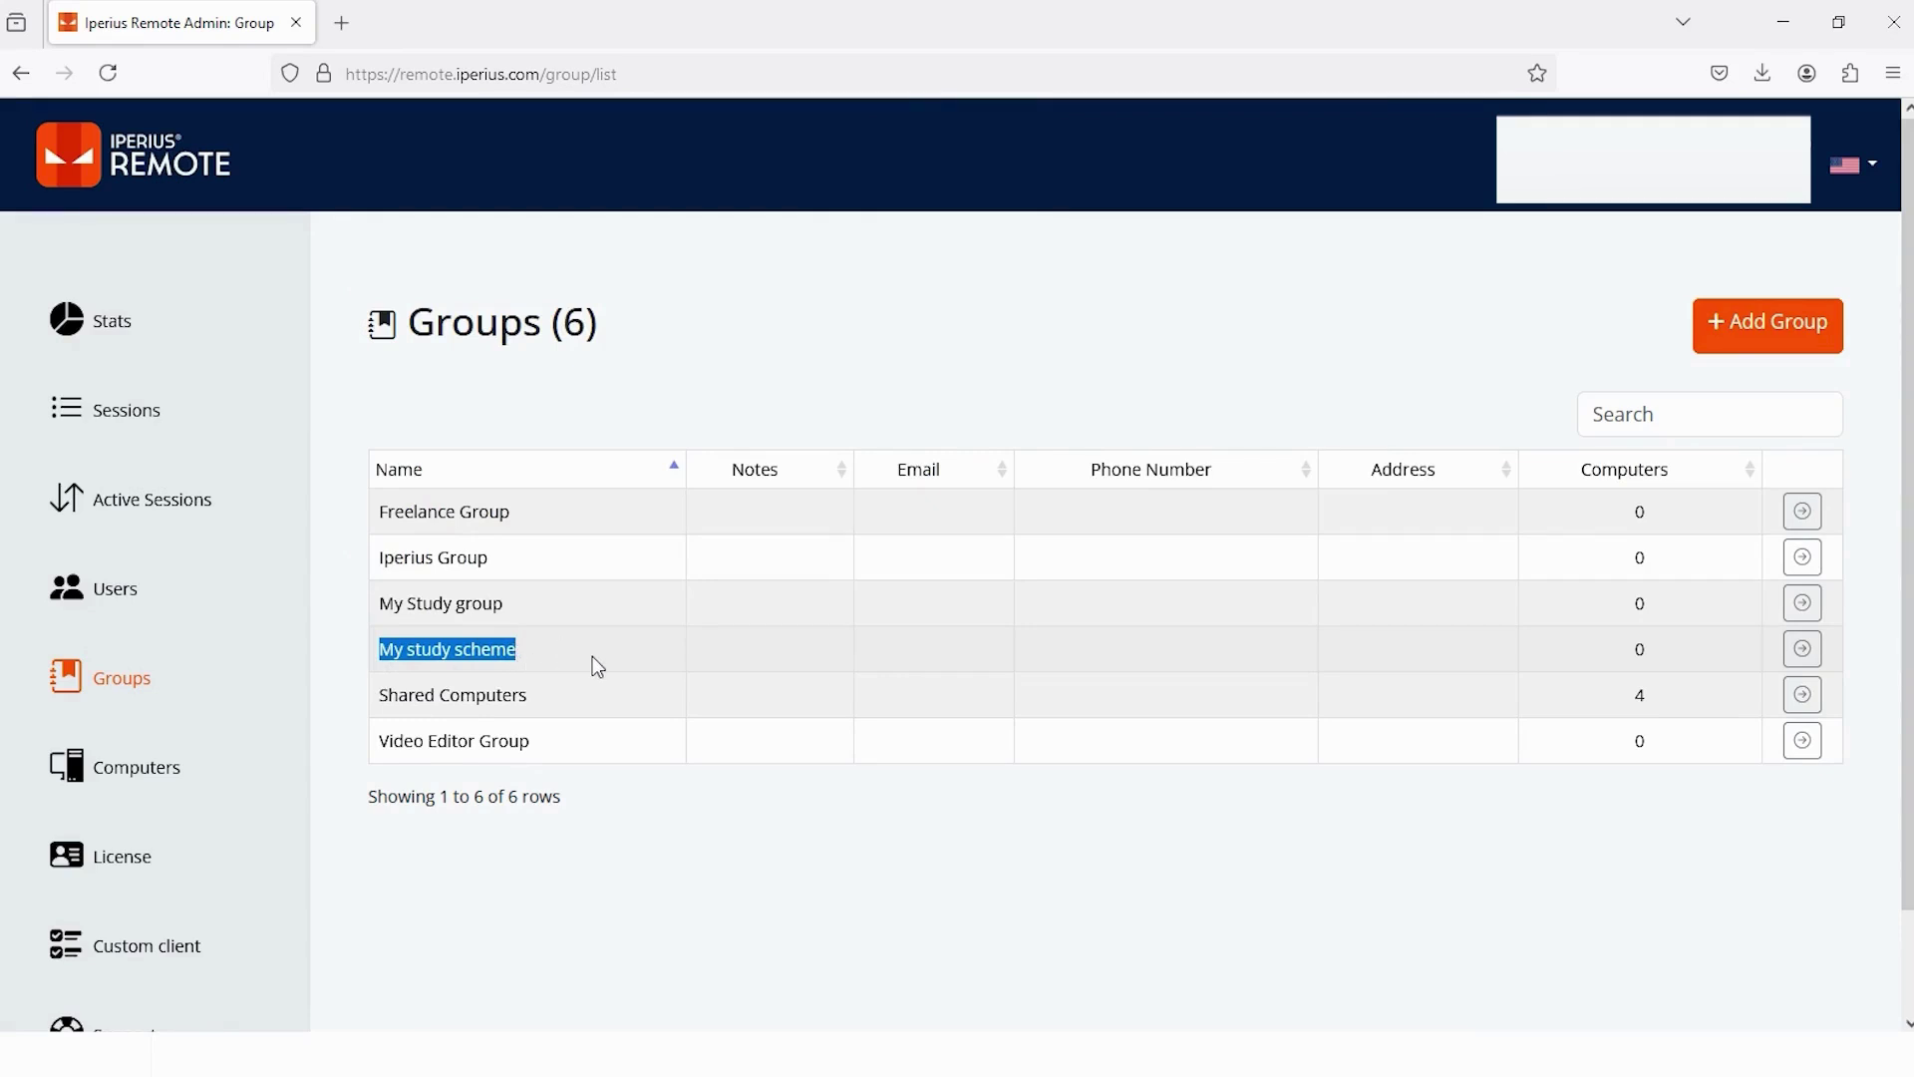
pyautogui.click(628, 590)
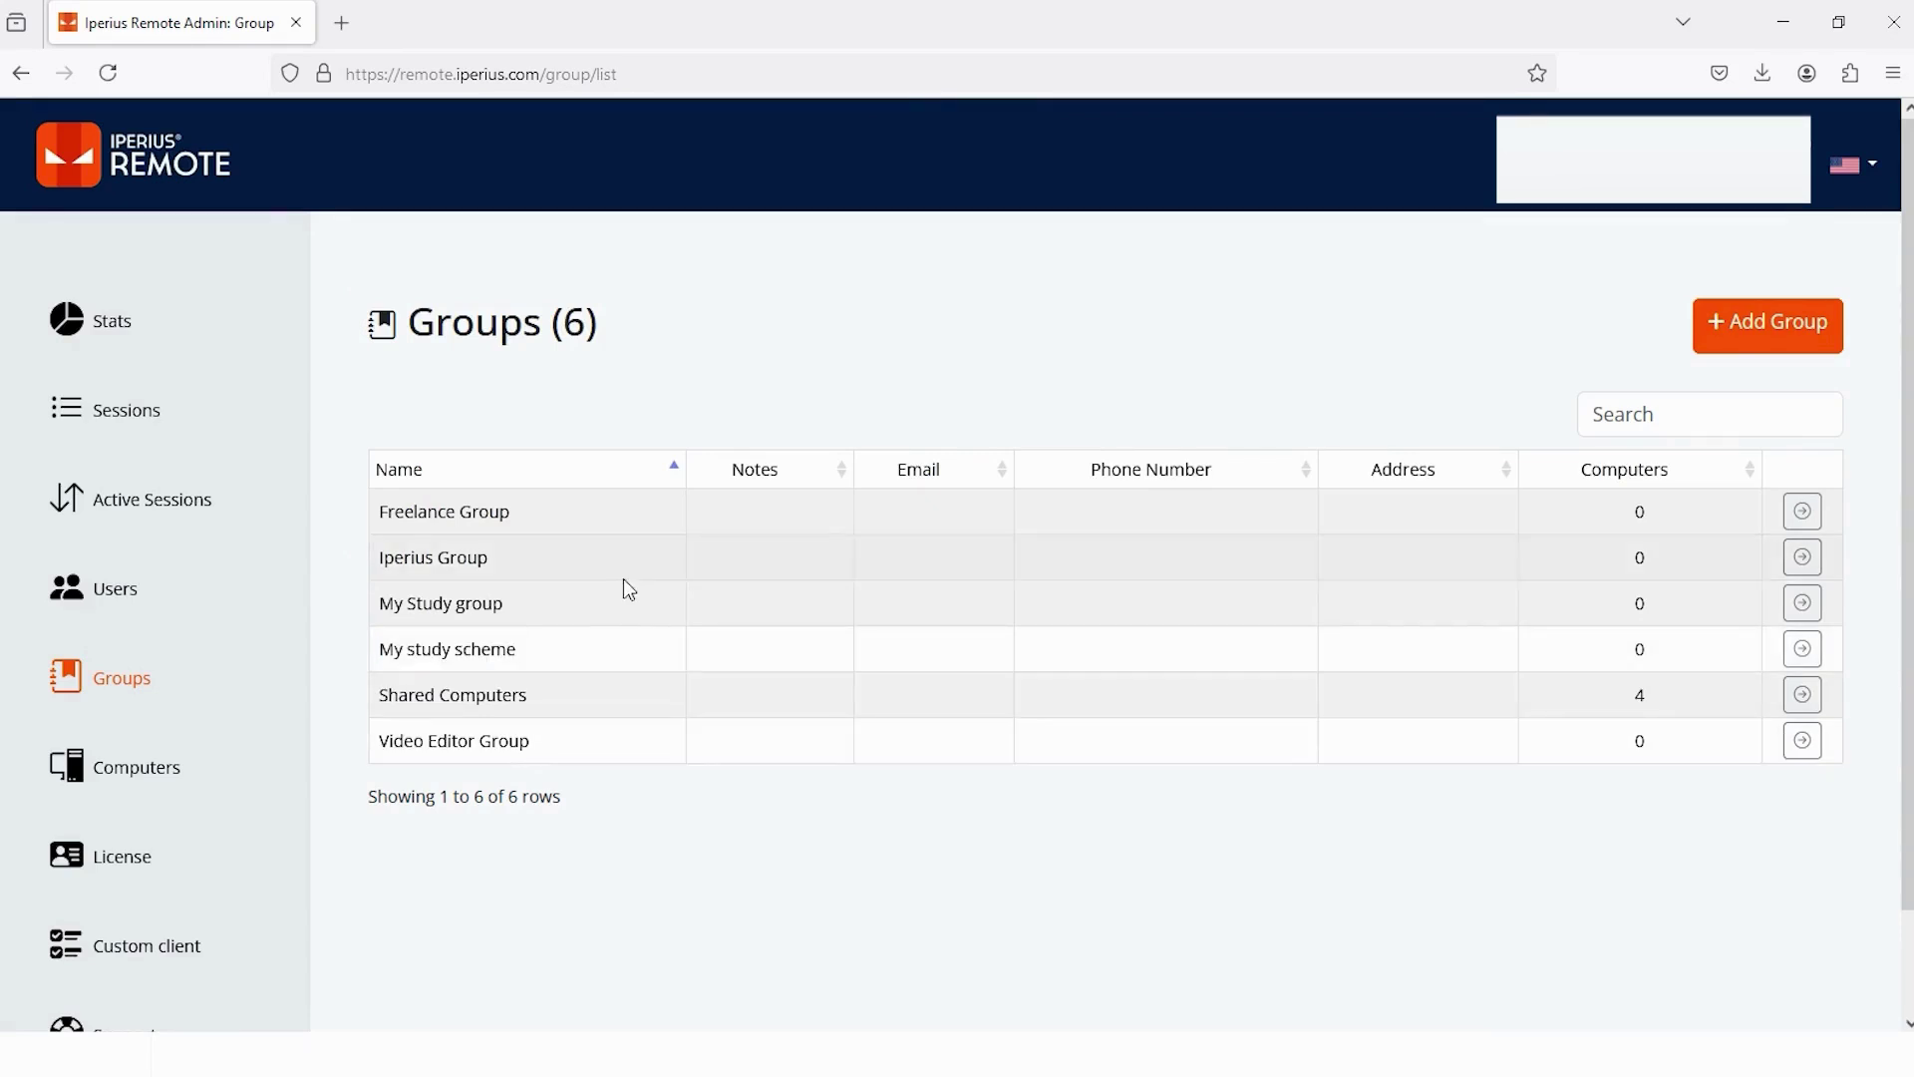
pyautogui.moveTo(530, 695); pyautogui.dragTo(382, 722)
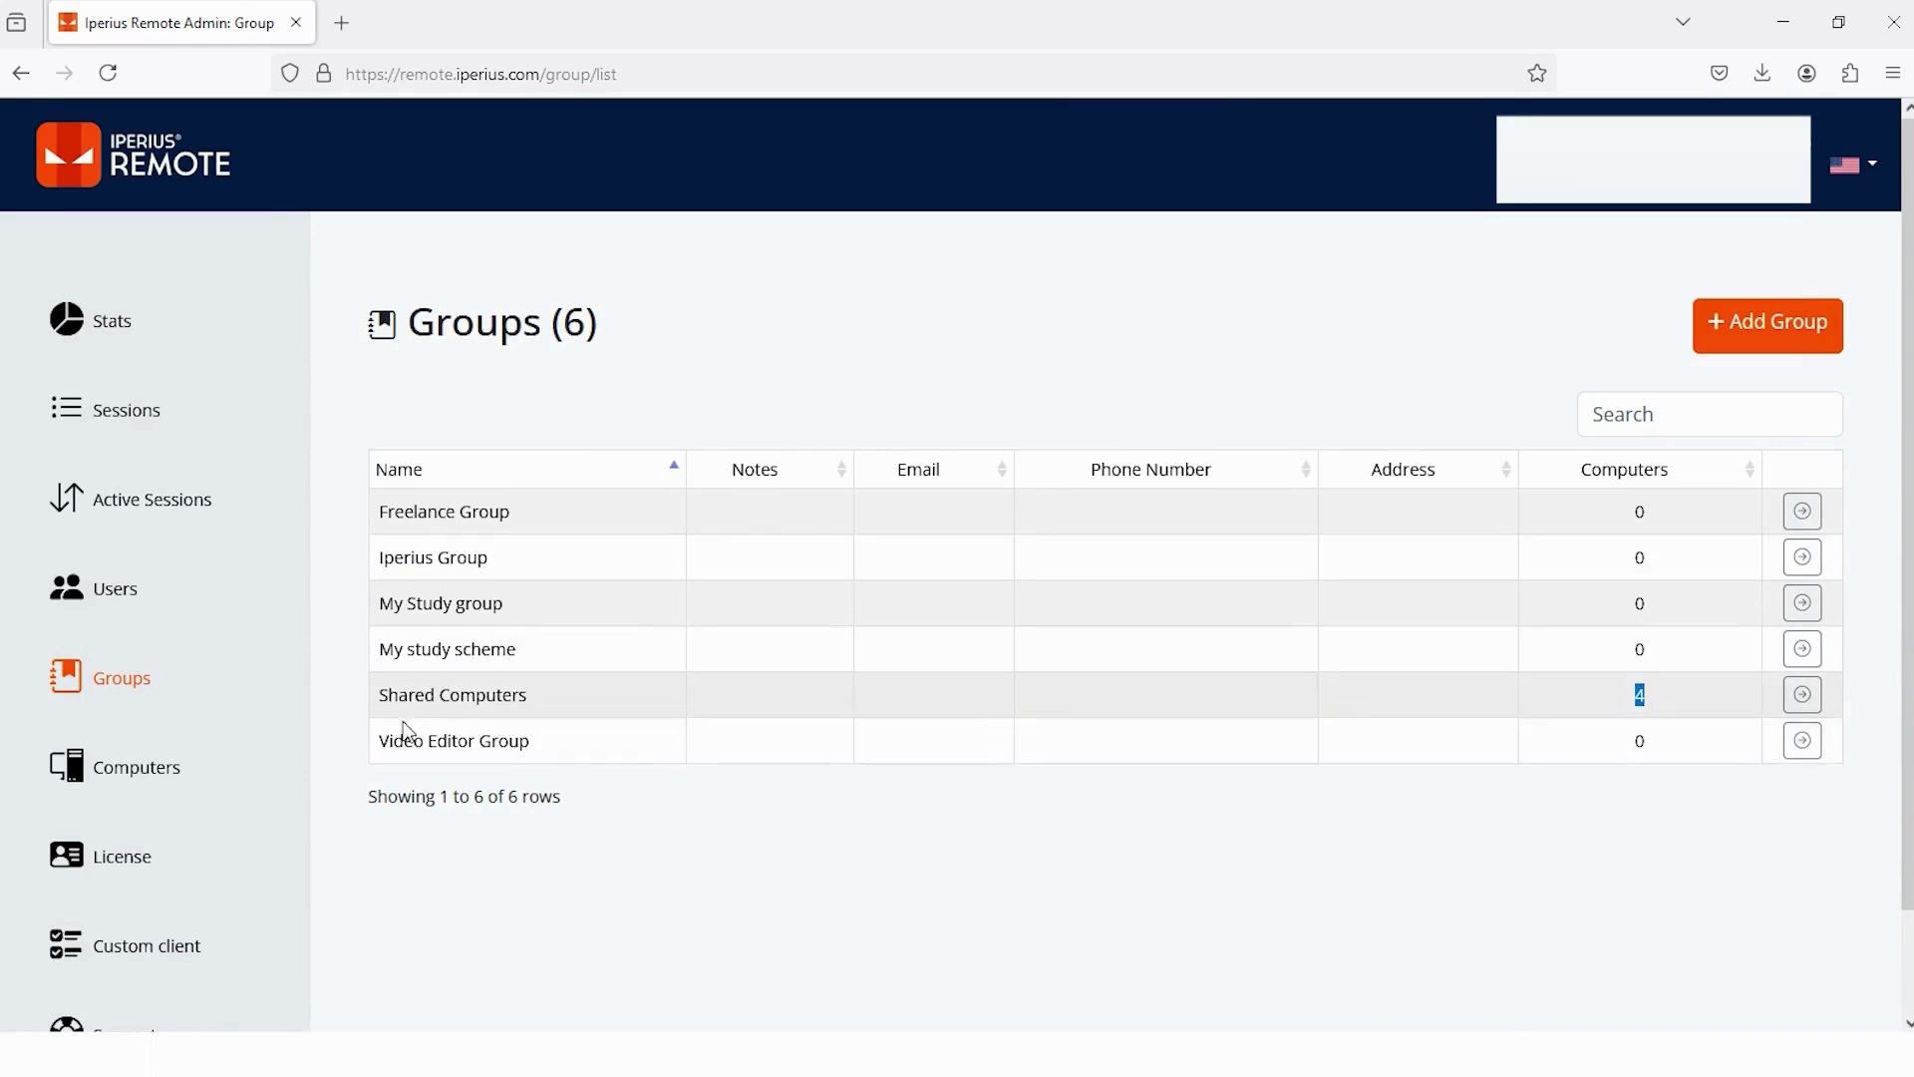
# - Show the Computers page listing the four machines in Shared Computers
pyautogui.click(157, 788)
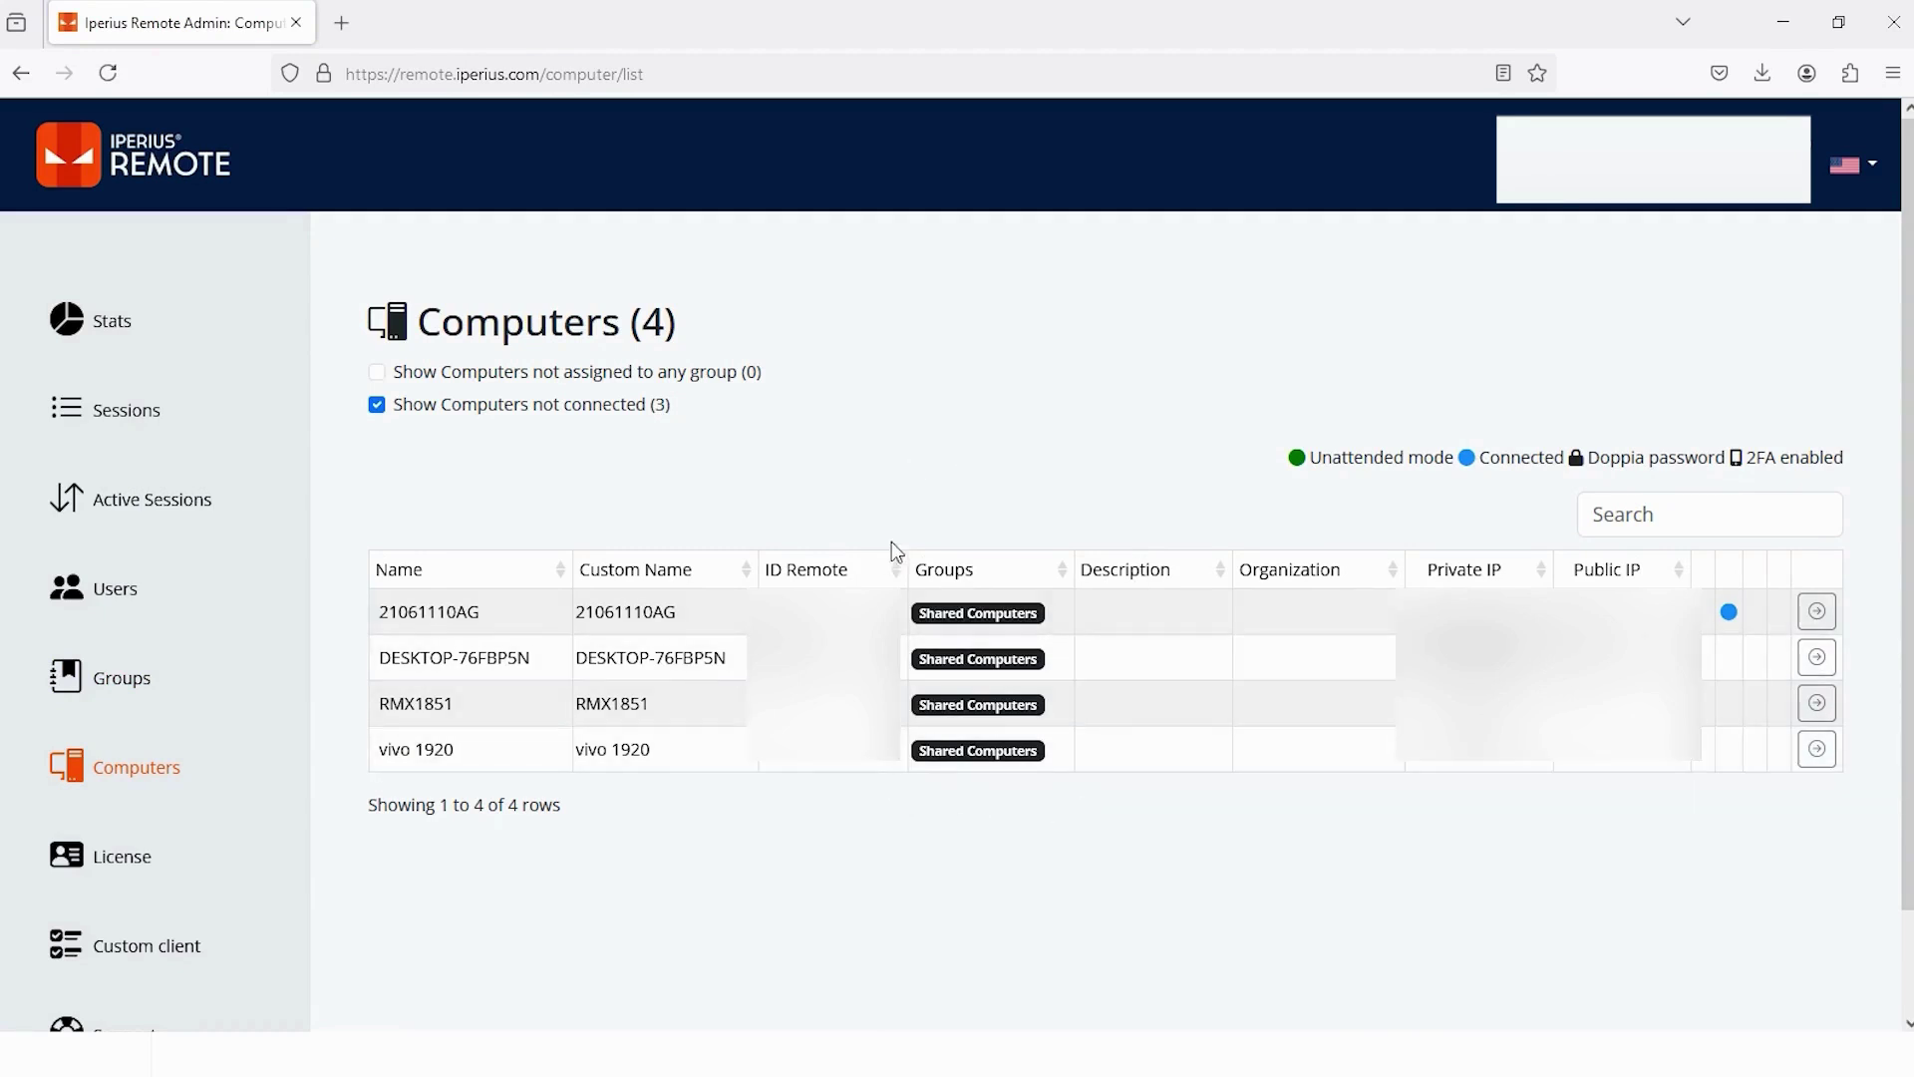
# - On the License details page, append an 'o' to the Company name and save the change
pyautogui.click(120, 875)
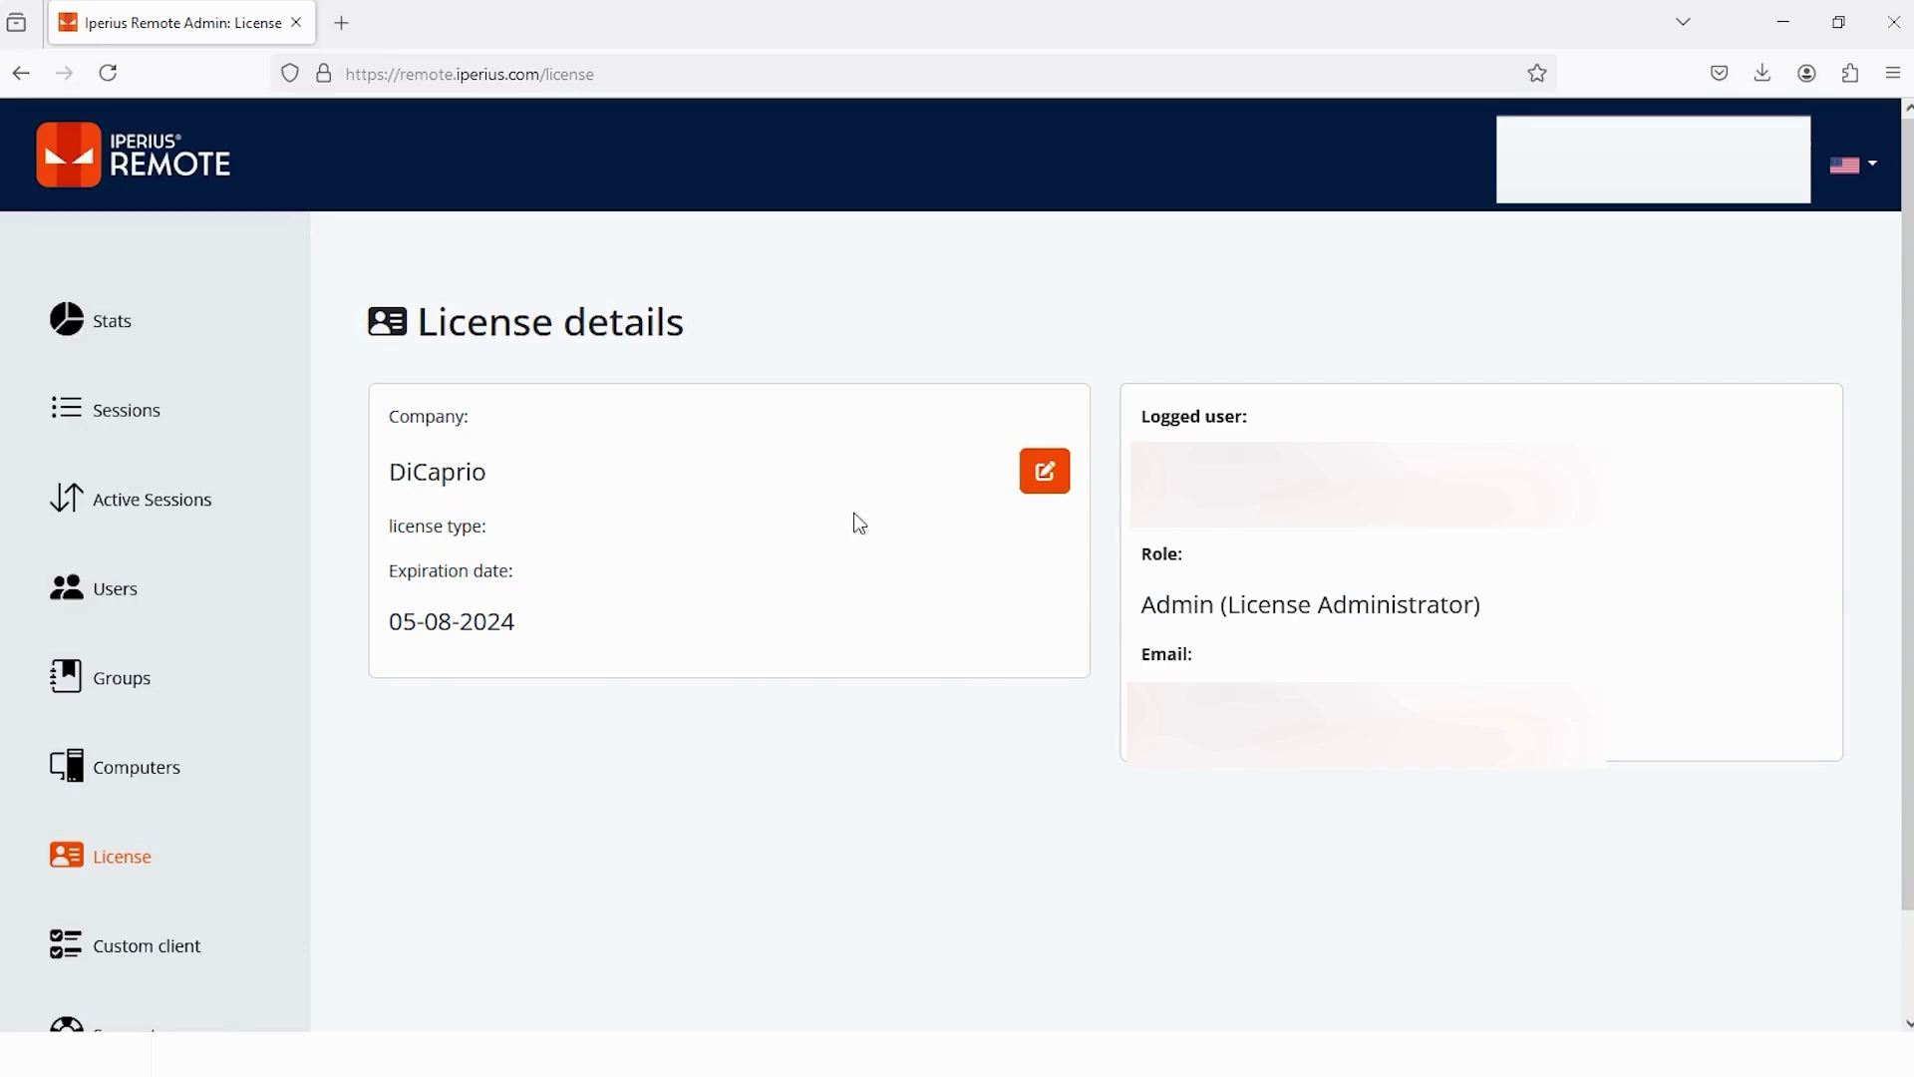
pyautogui.click(1045, 471)
pyautogui.click(739, 465)
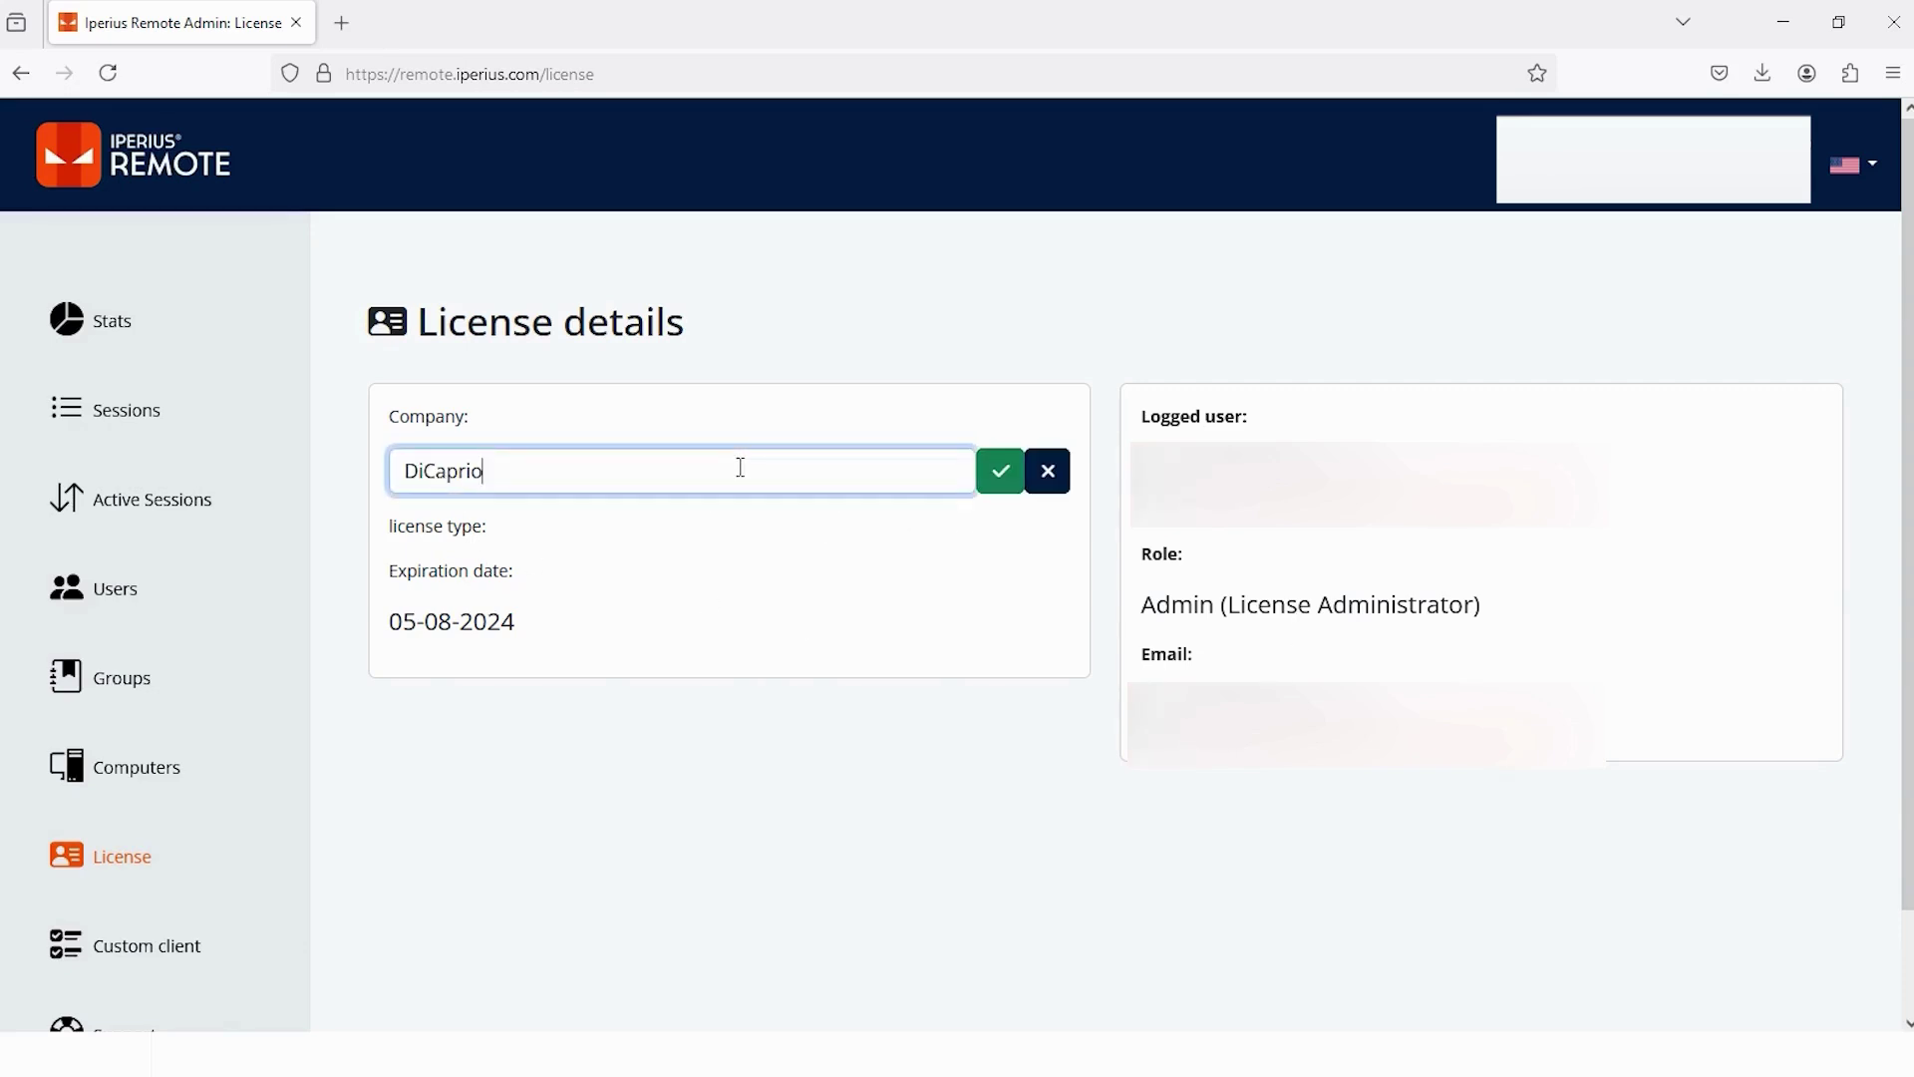
pyautogui.write('o')
pyautogui.click(1009, 488)
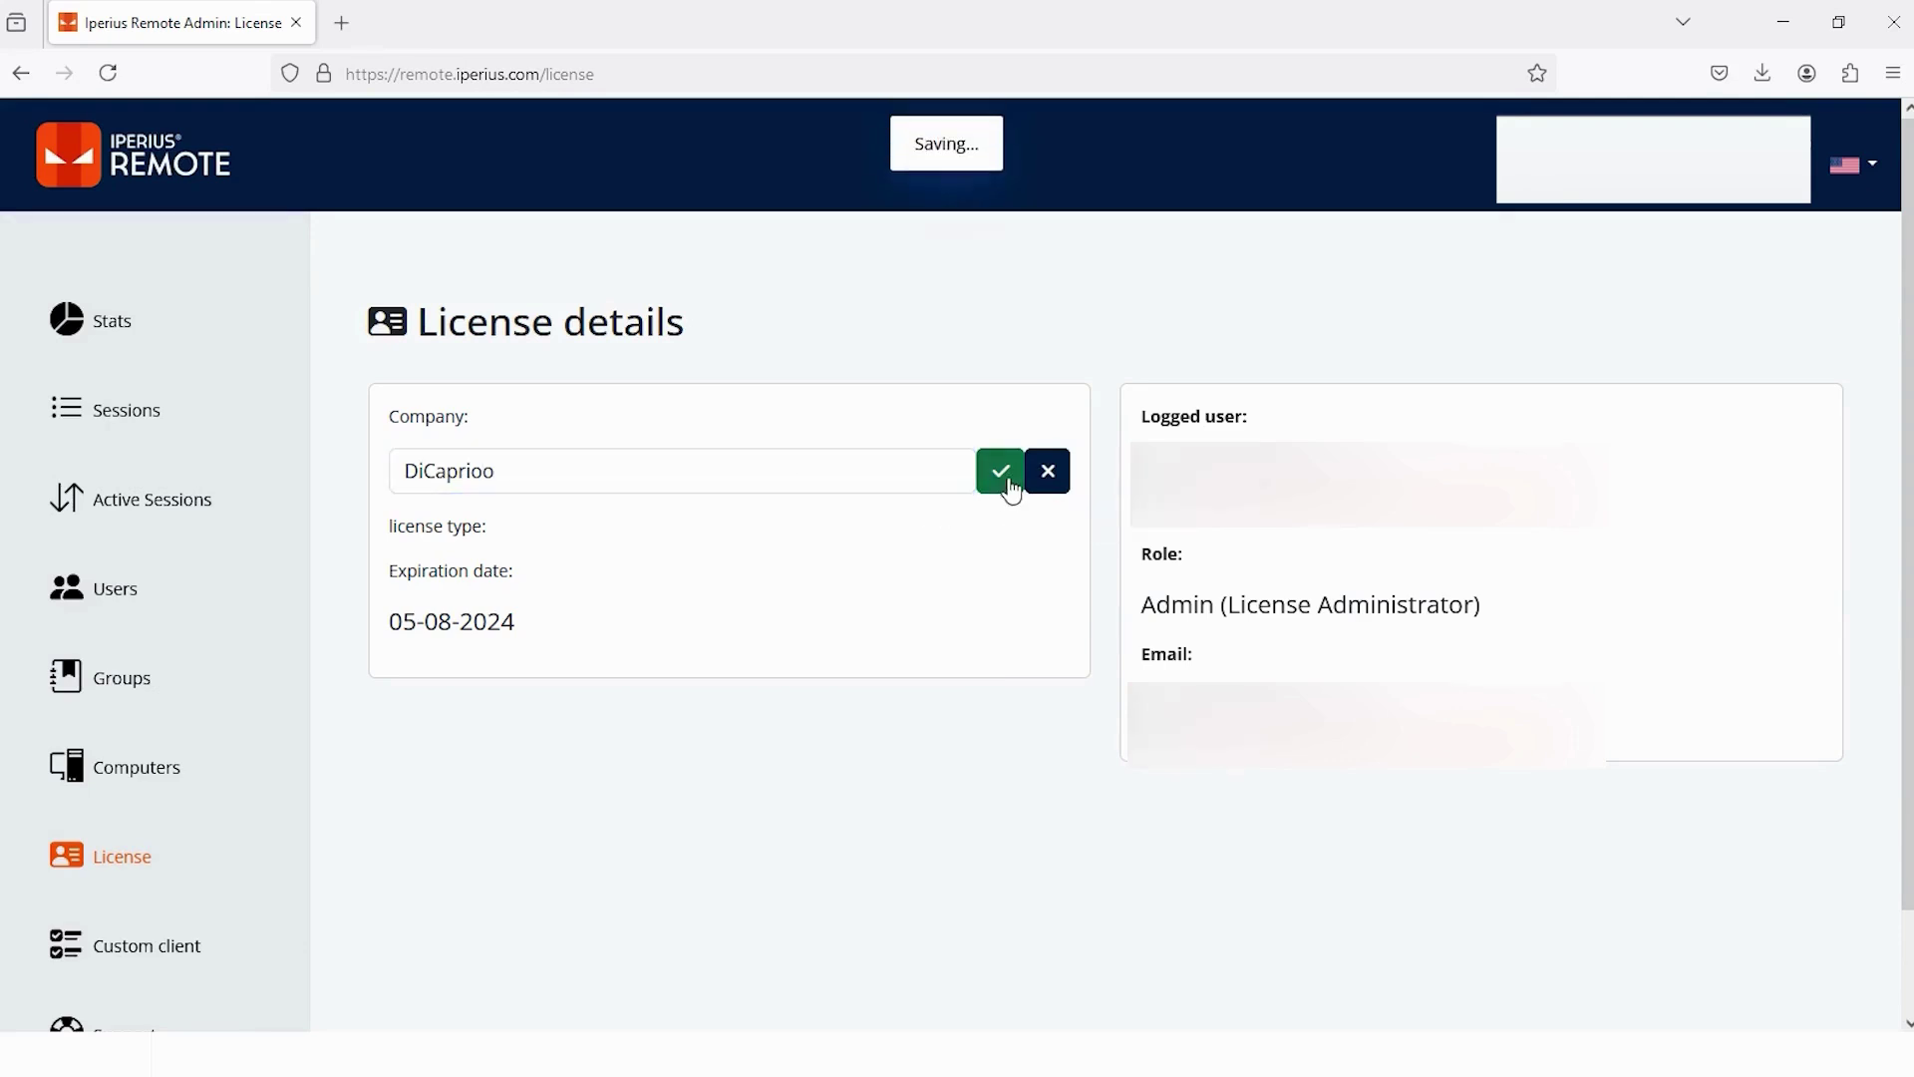